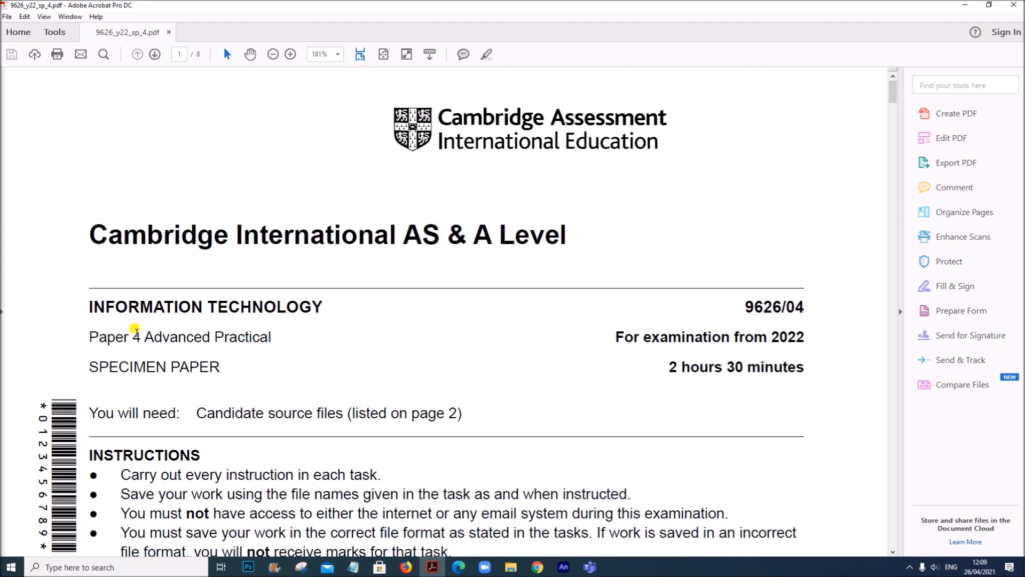
Step: Look through the specimen paper from the cover page to the animation task, question 6 on page 7
drag(90, 303, 252, 333)
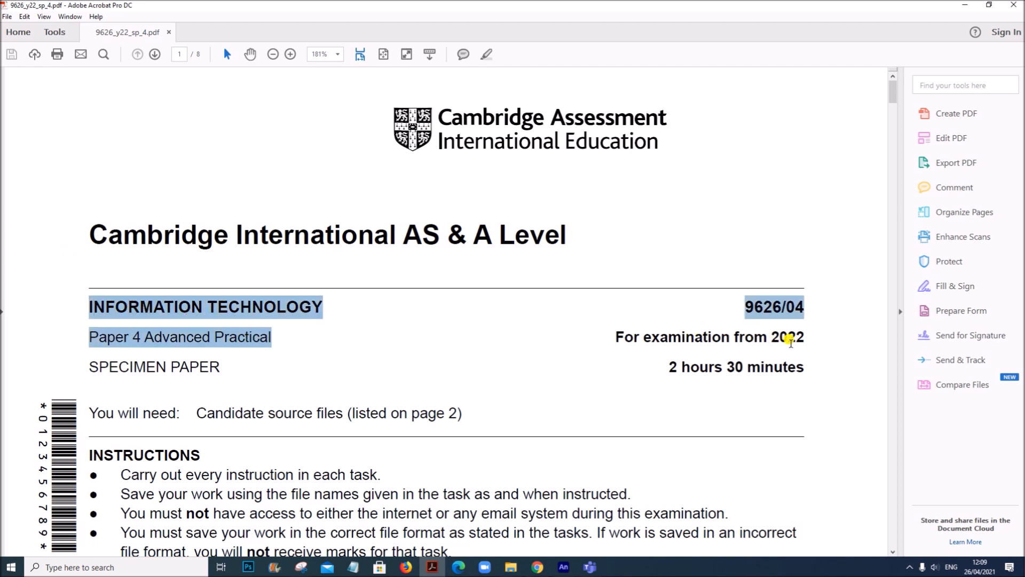
scroll(425, 419, down, 10)
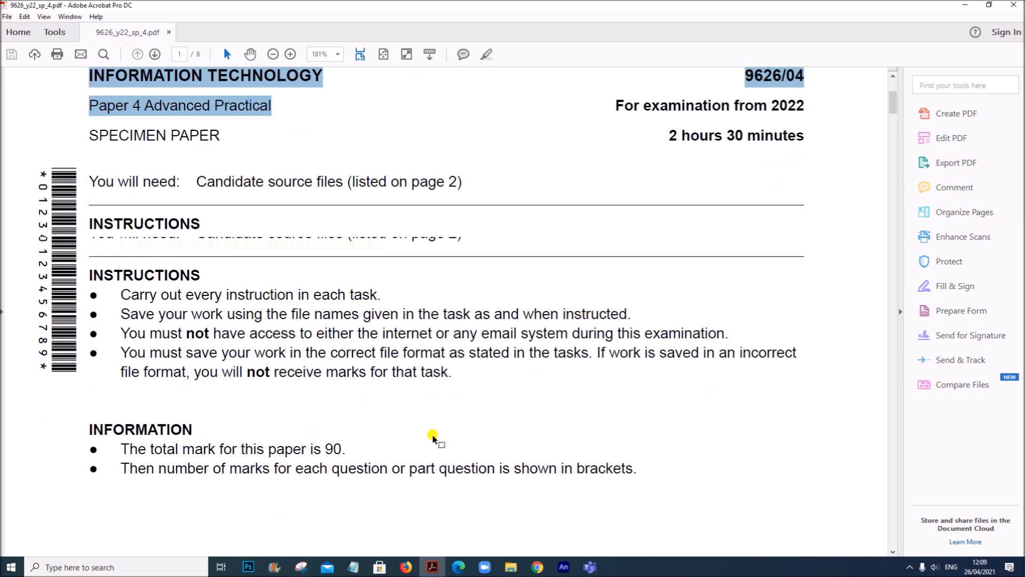
scroll(432, 438, down, 15)
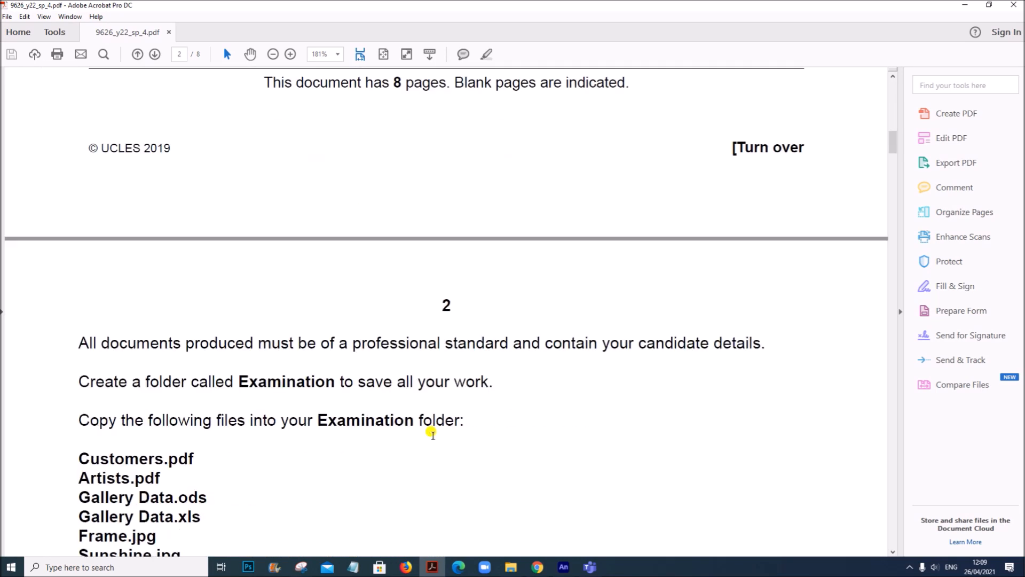
scroll(431, 432, down, 12)
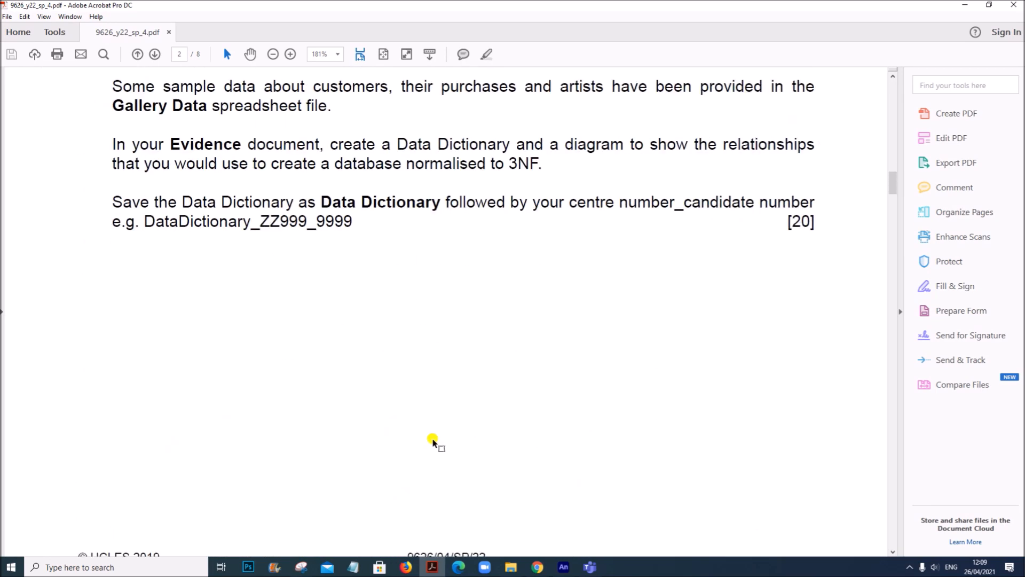
scroll(432, 441, down, 15)
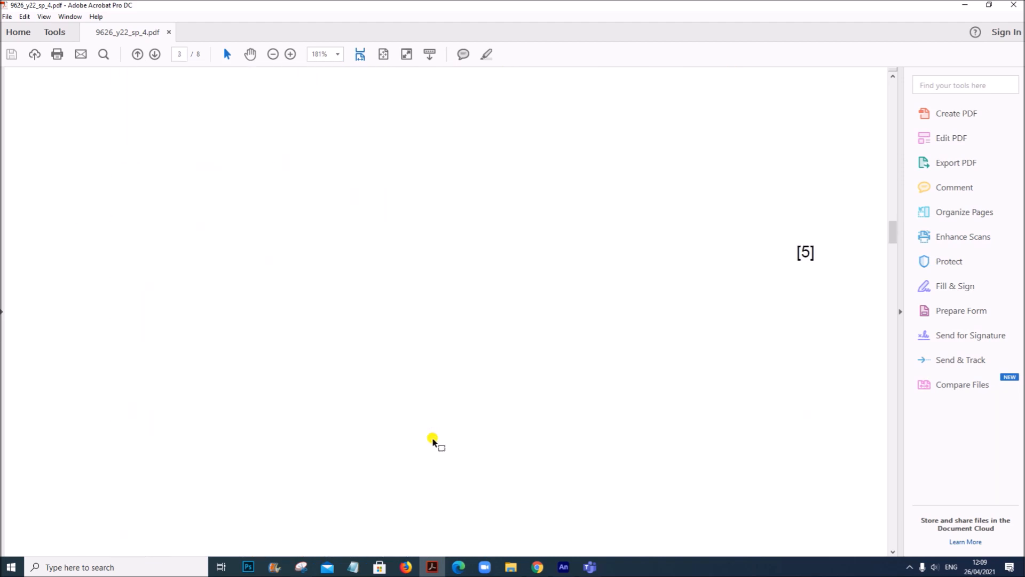
scroll(433, 440, down, 15)
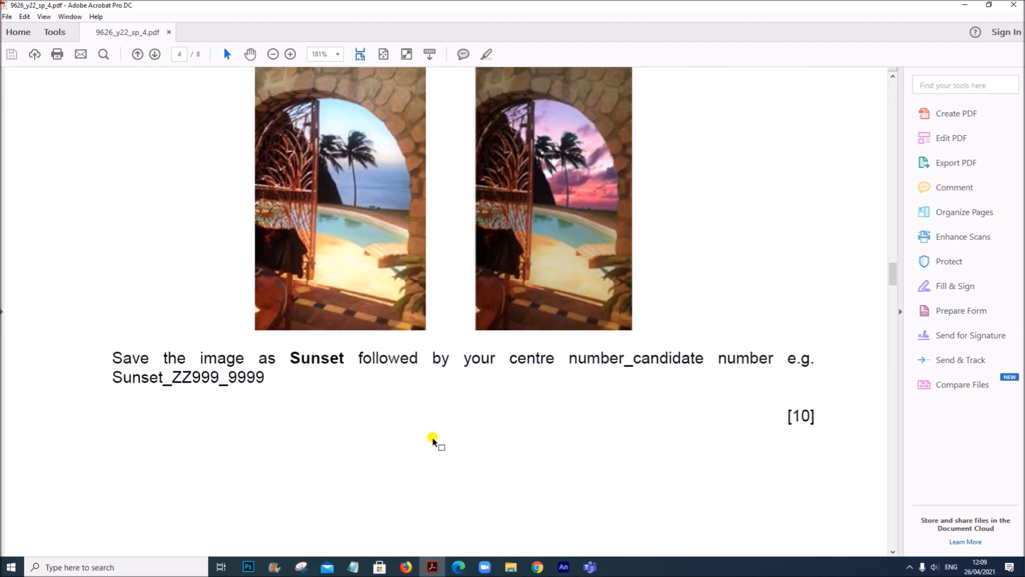
scroll(433, 440, down, 15)
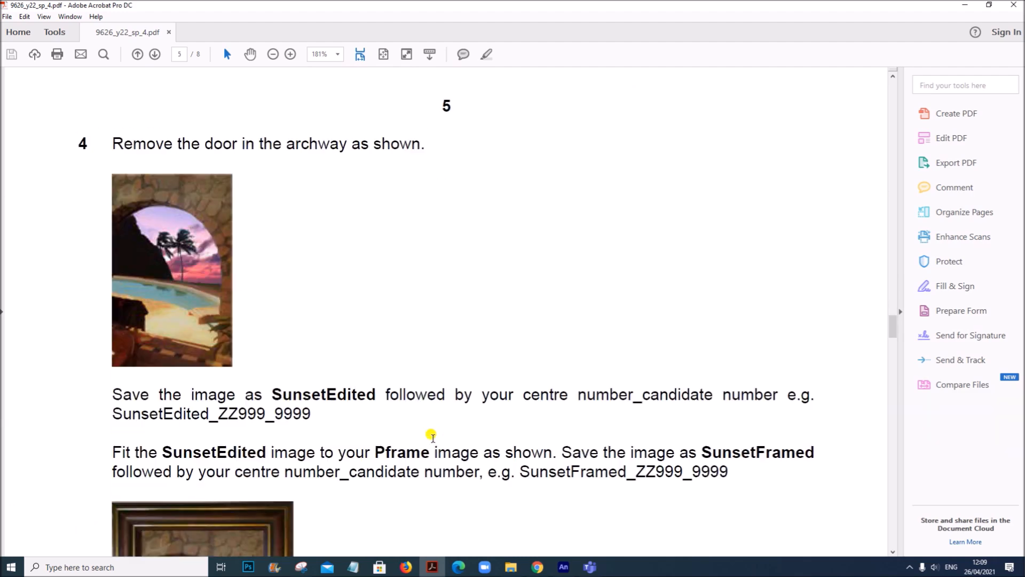
scroll(432, 440, down, 10)
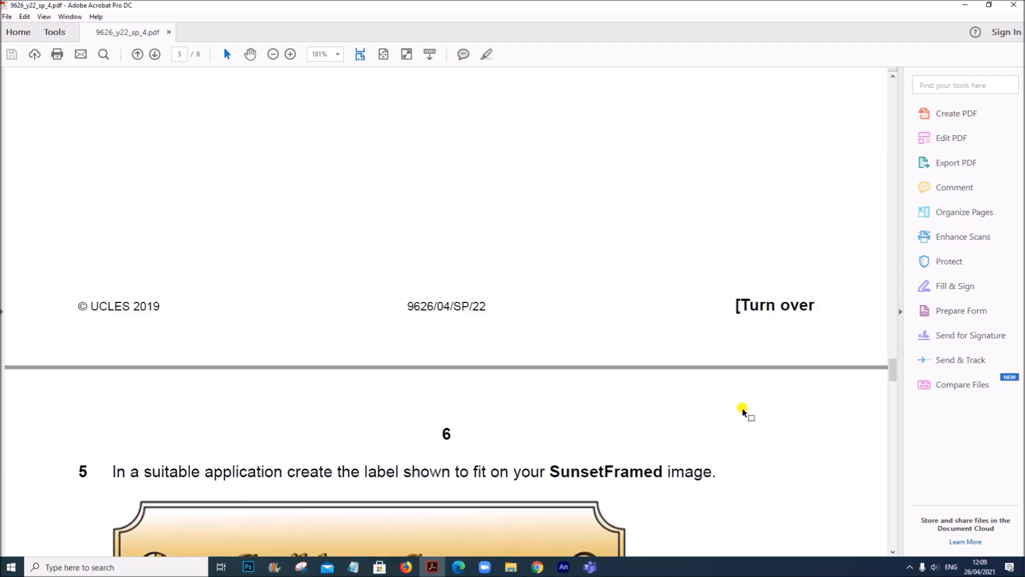
drag(893, 379, 888, 438)
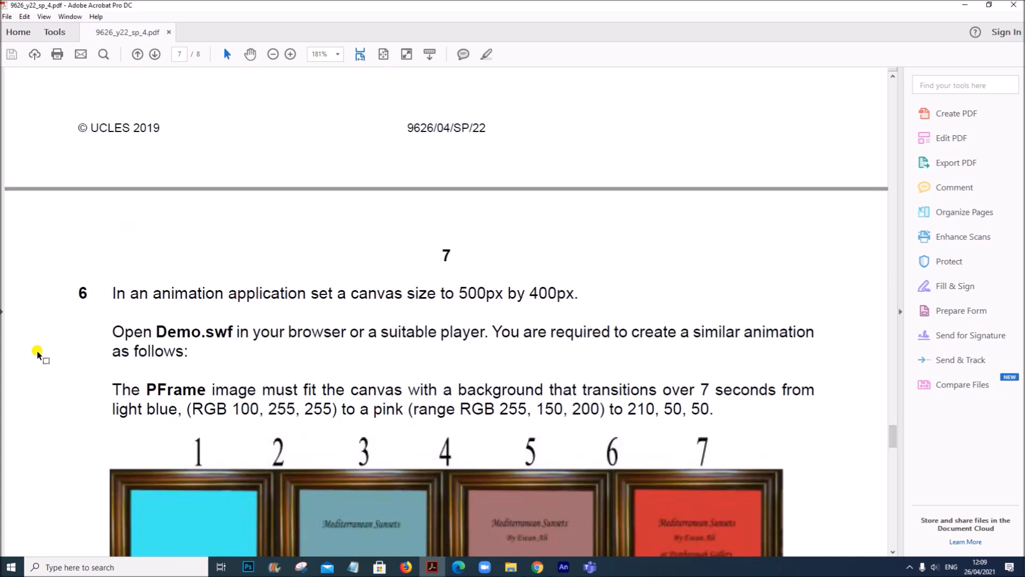
scroll(84, 305, down, 2)
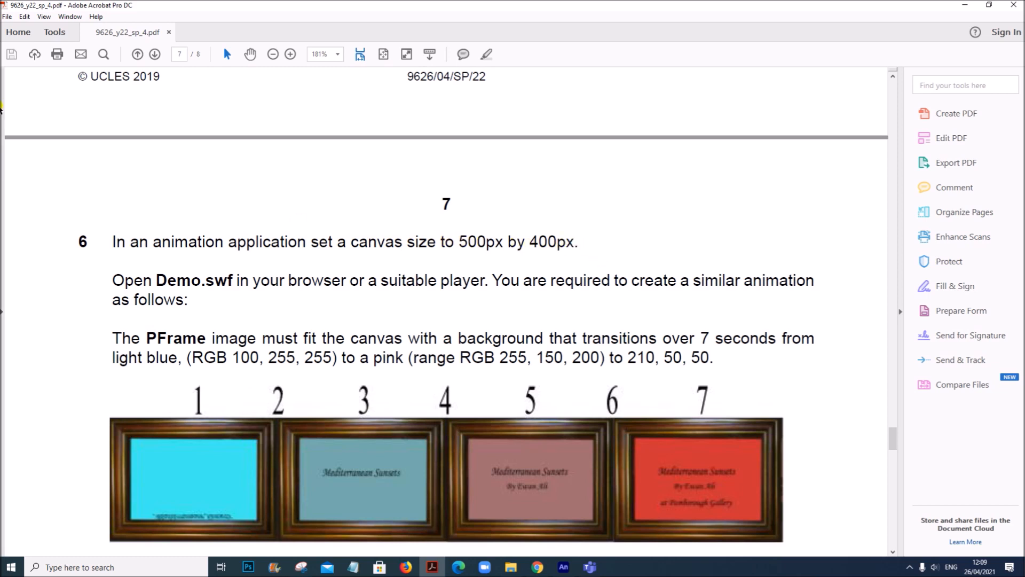
Step: Switch to Adobe Animate and create a new document 500 pixels wide by 400 pixels high
mouse_move(567, 568)
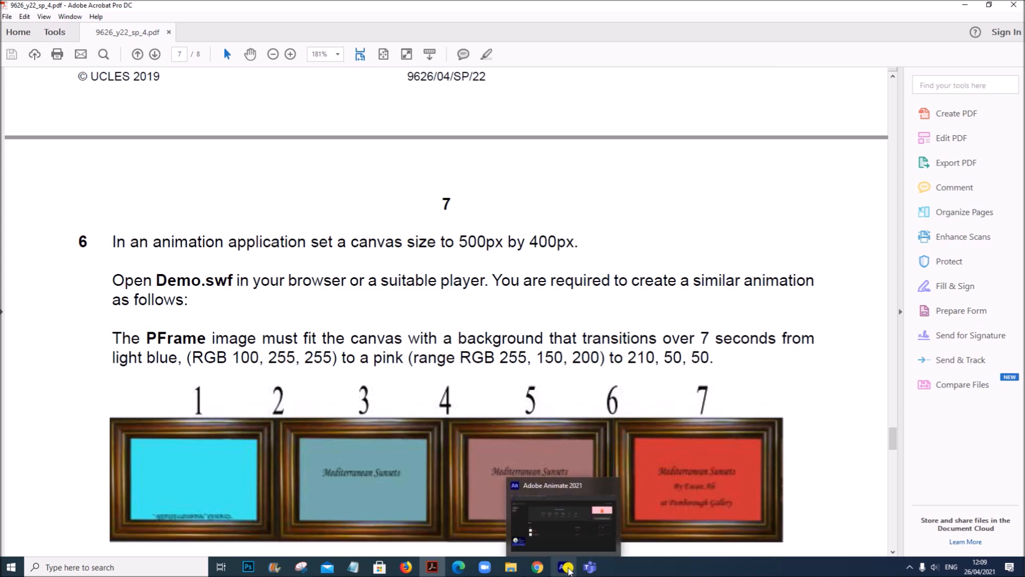
click(568, 568)
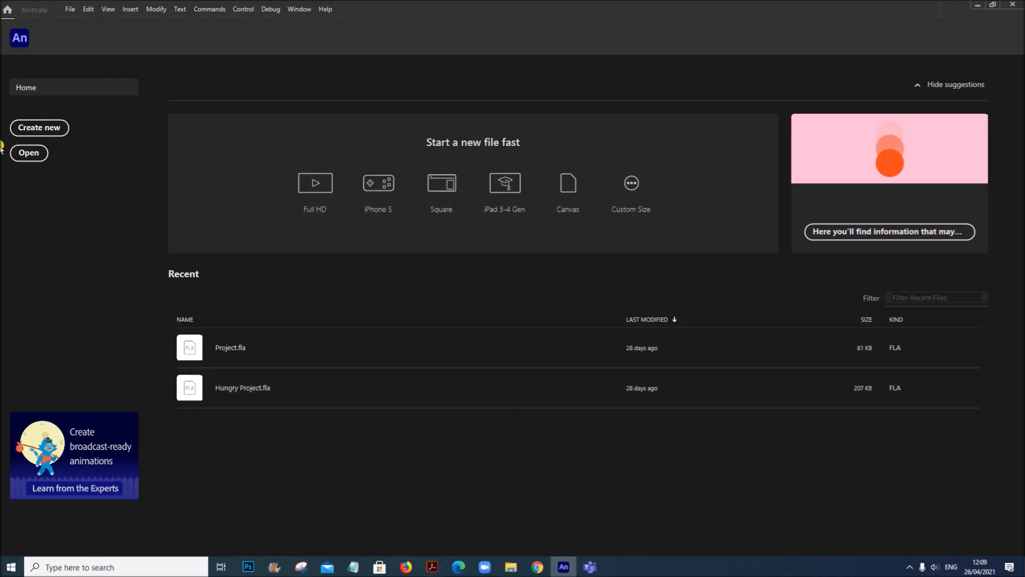
click(33, 126)
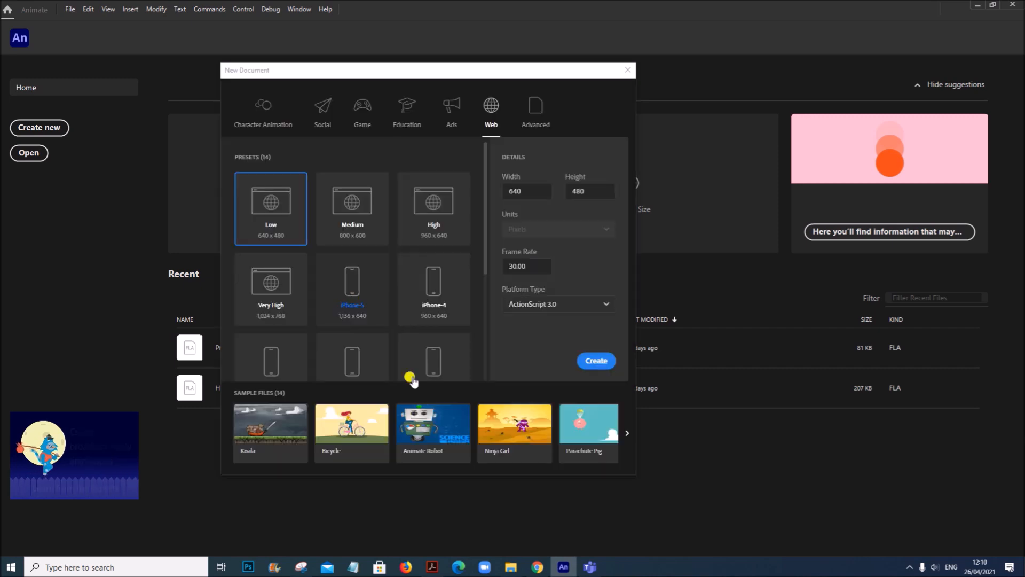
drag(531, 191, 500, 195)
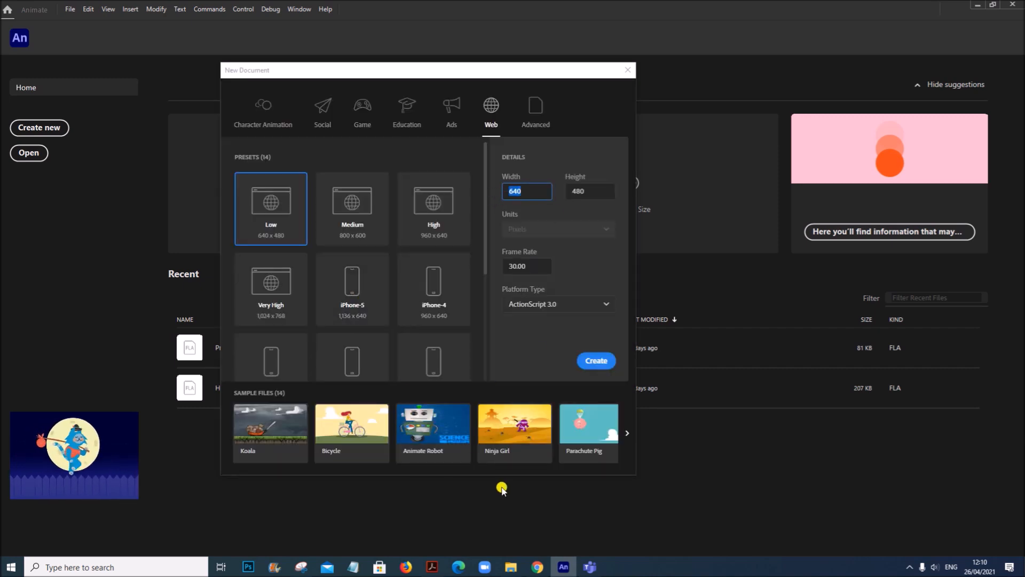
click(432, 566)
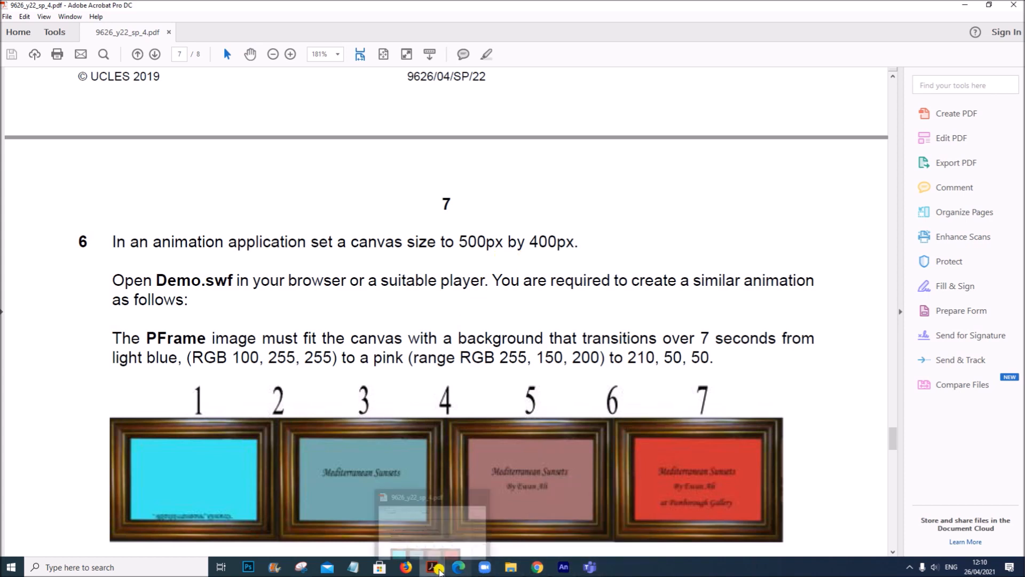
click(563, 567)
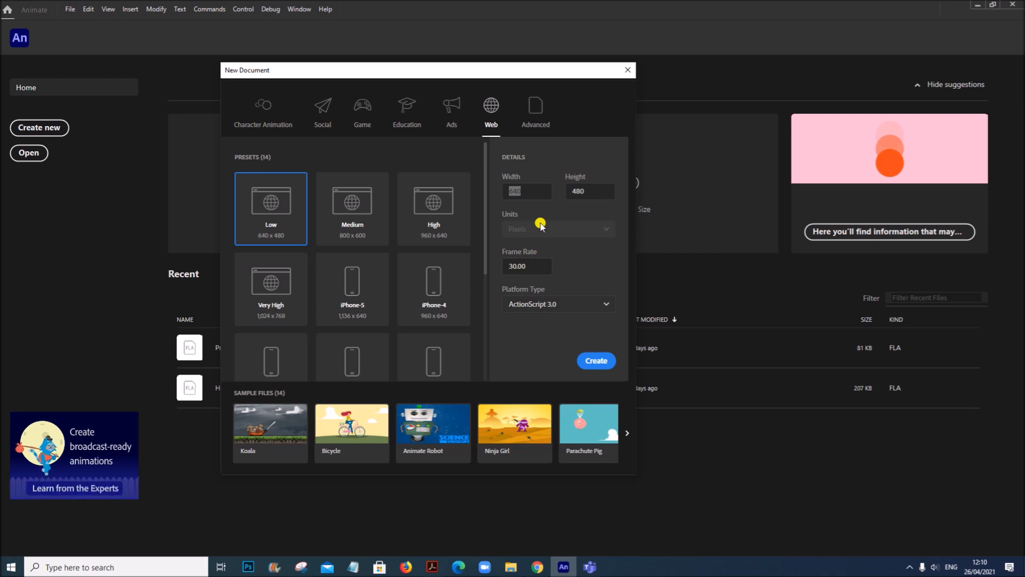
click(536, 192)
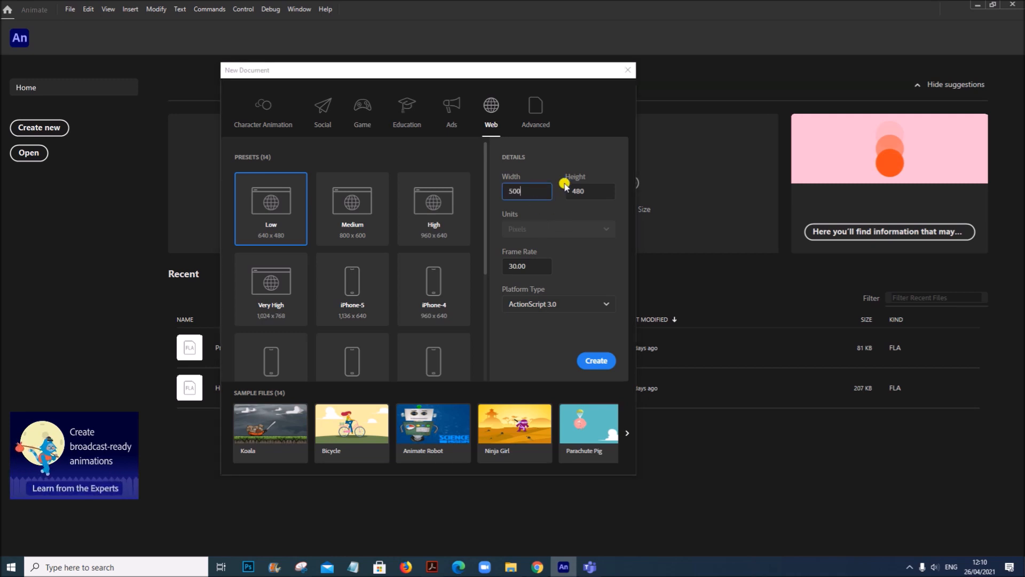
drag(589, 191, 567, 194)
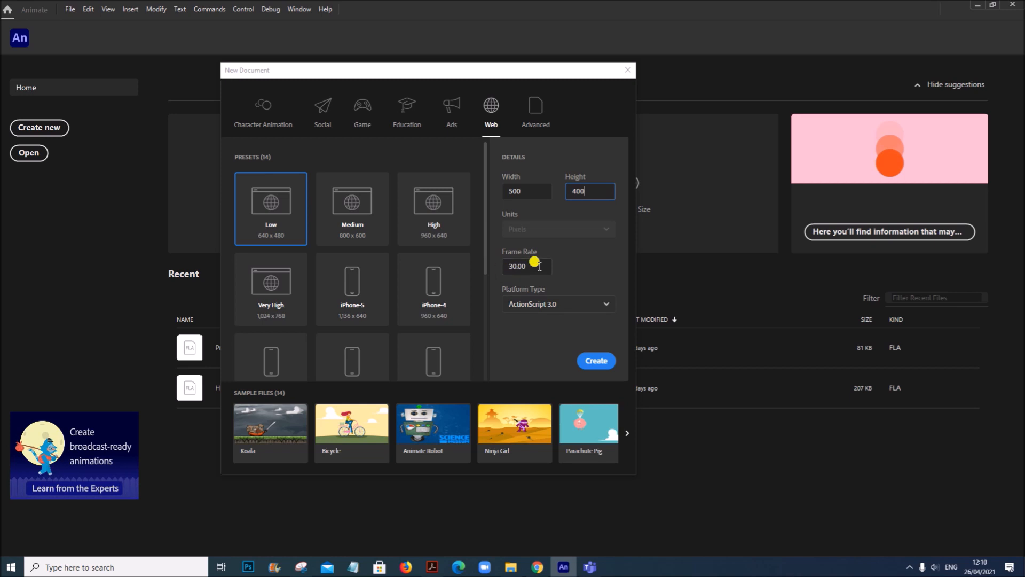
click(593, 362)
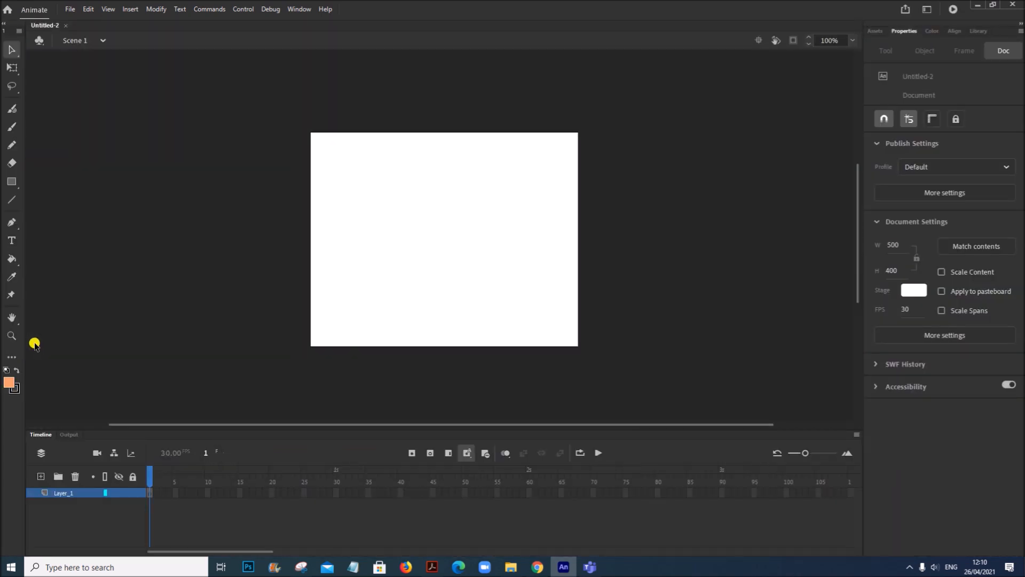
Step: Import the Demo file from the Examination folder onto the stage and play the sample animation
click(109, 10)
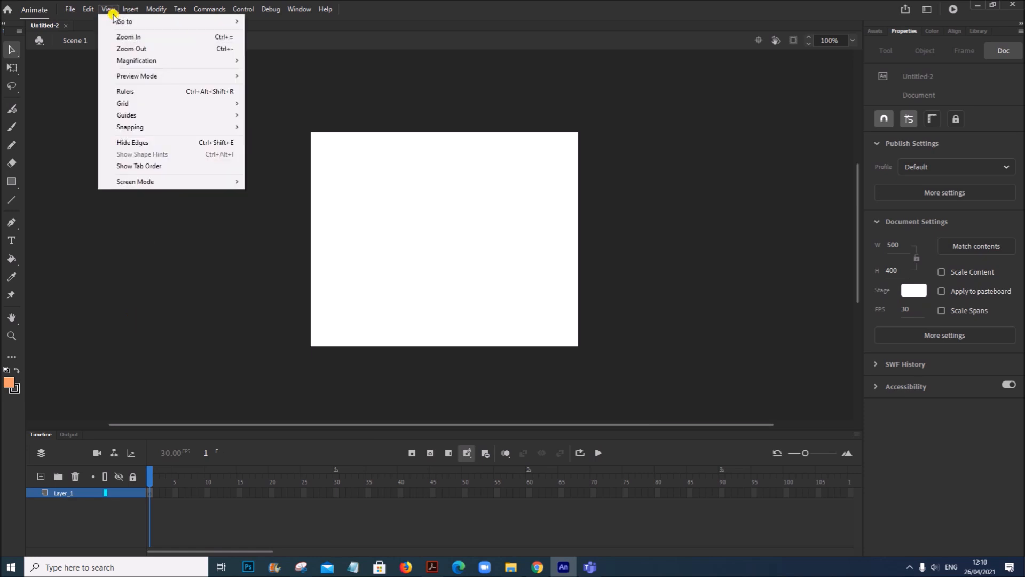
click(130, 37)
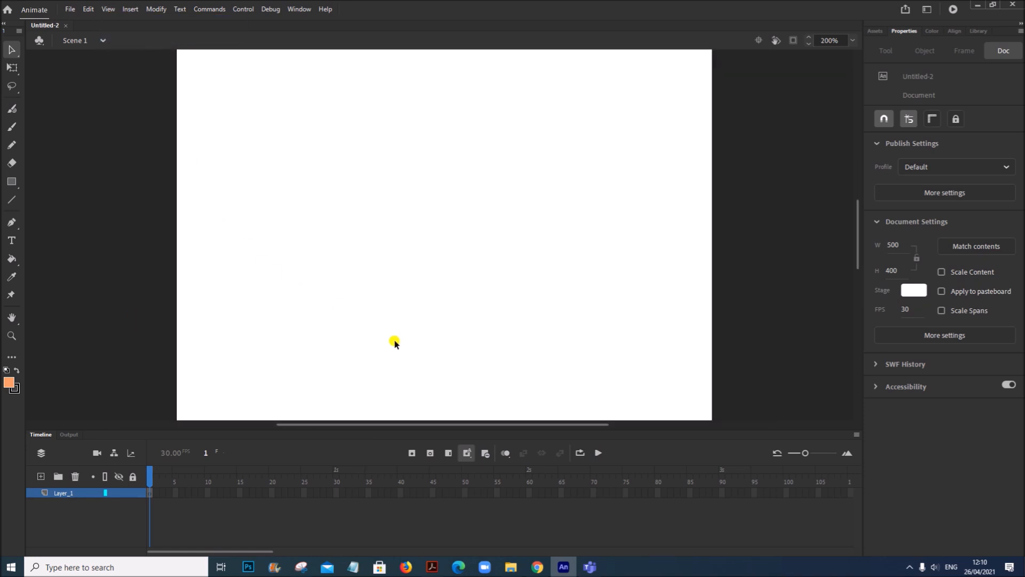
scroll(848, 218, up, 2)
scroll(843, 220, down, 2)
click(444, 562)
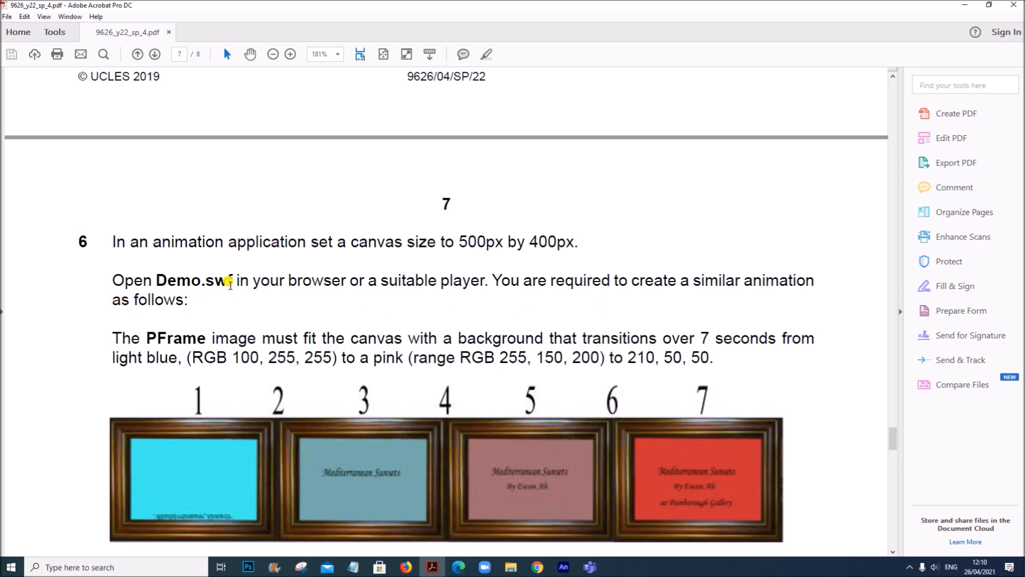
mouse_move(510, 570)
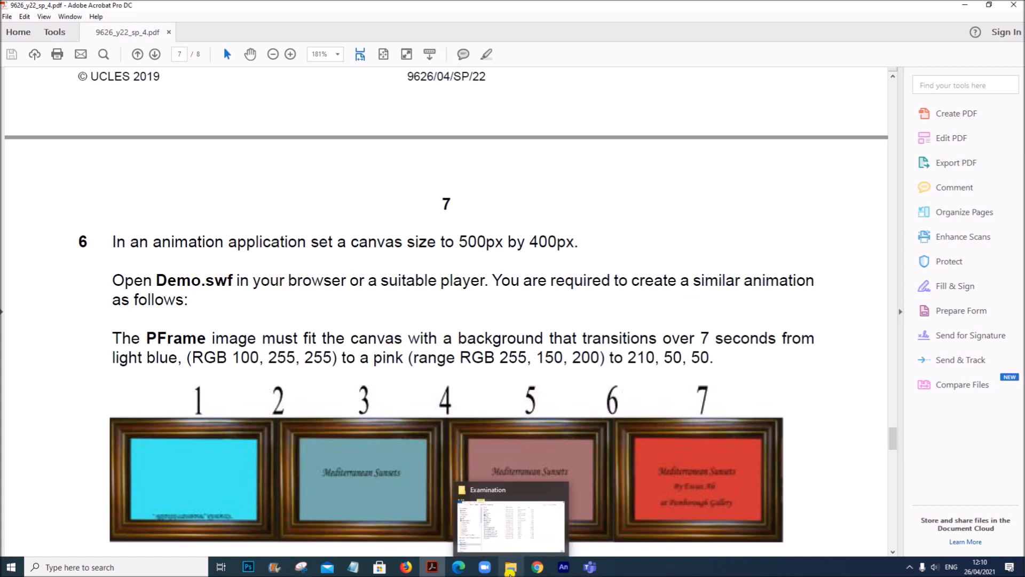
click(510, 570)
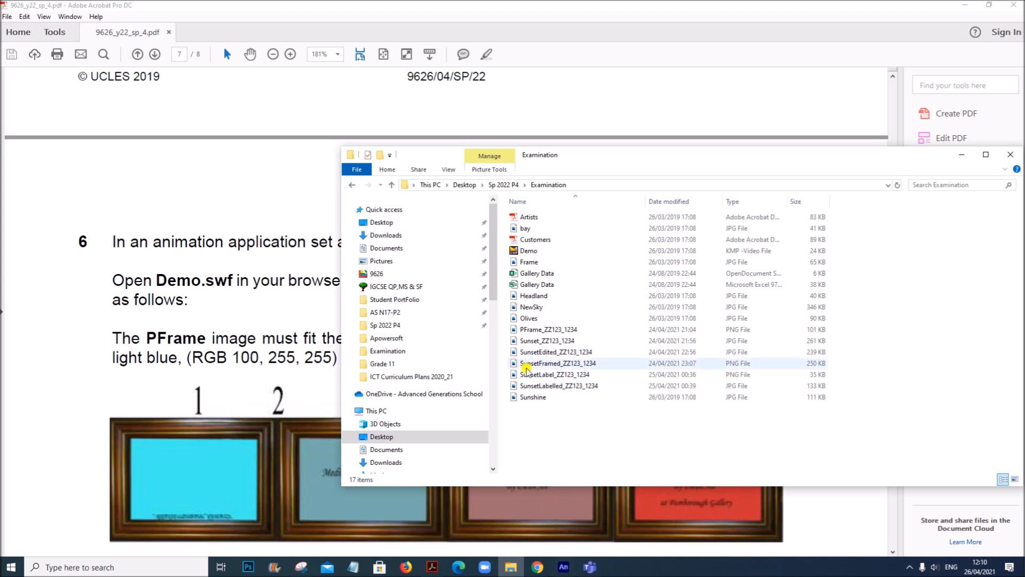
drag(528, 250, 447, 289)
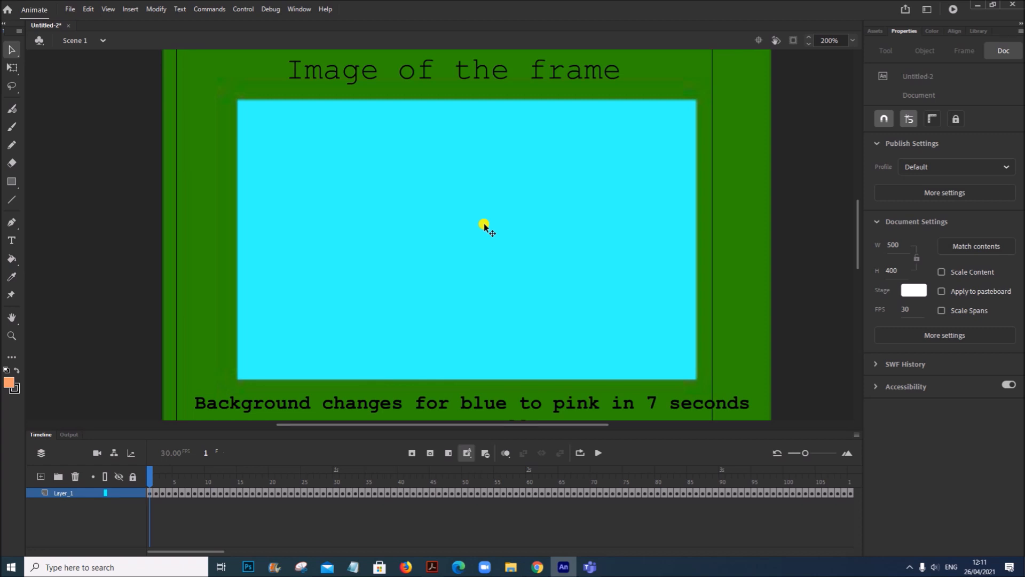
click(595, 454)
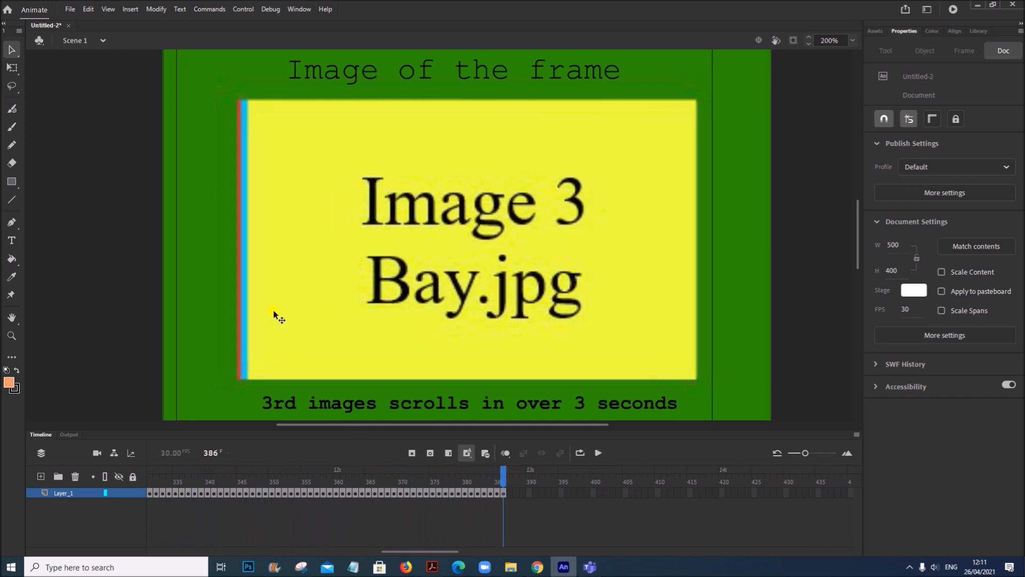
Step: Delete the layer that holds the imported demo animation
right_click(75, 494)
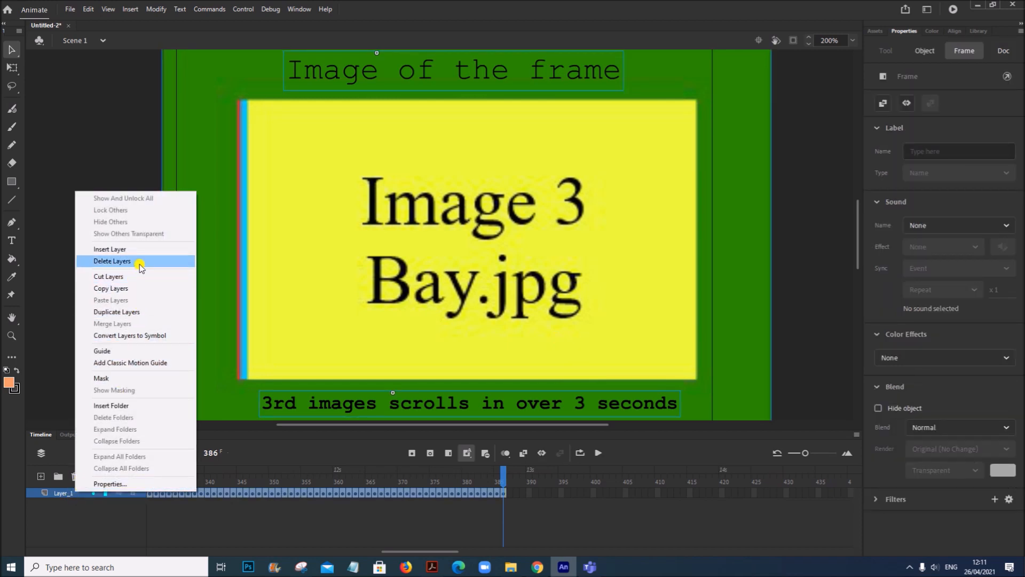
click(189, 262)
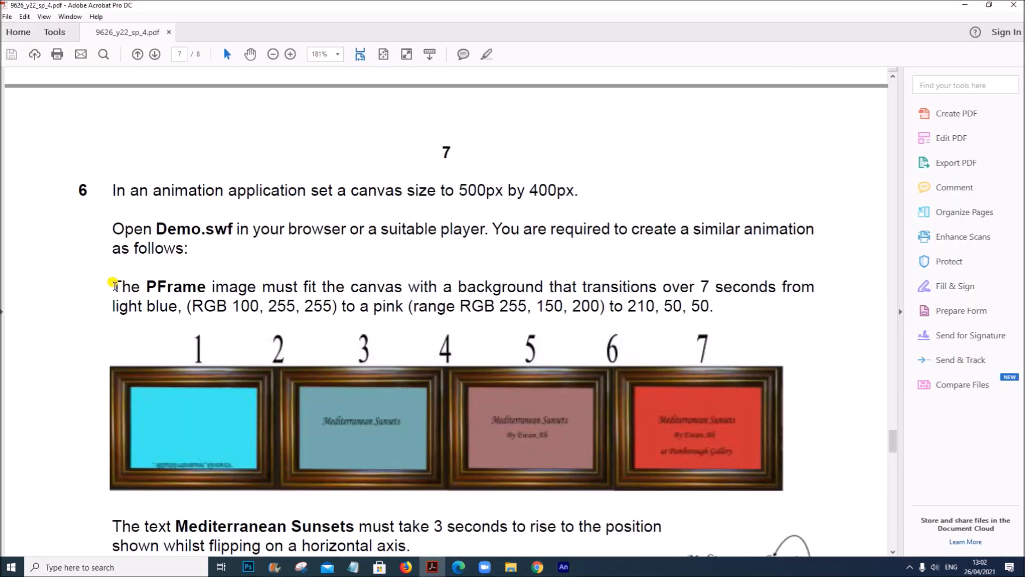
Step: Read question 6 in the exam paper for the PFrame fit, background colour transition and text requirements
drag(113, 286, 715, 313)
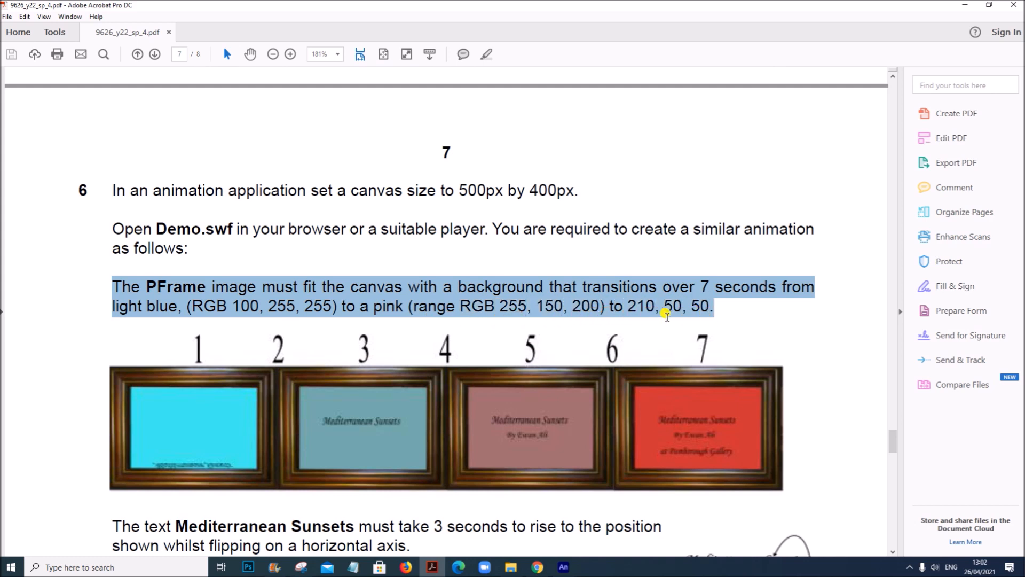
click(581, 313)
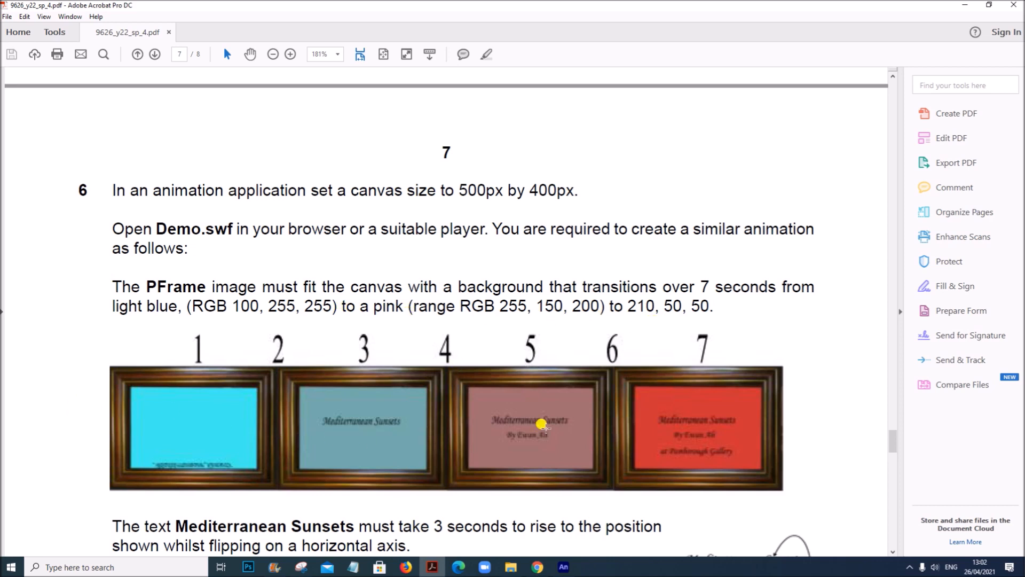
scroll(540, 423, down, 3)
scroll(536, 404, down, 3)
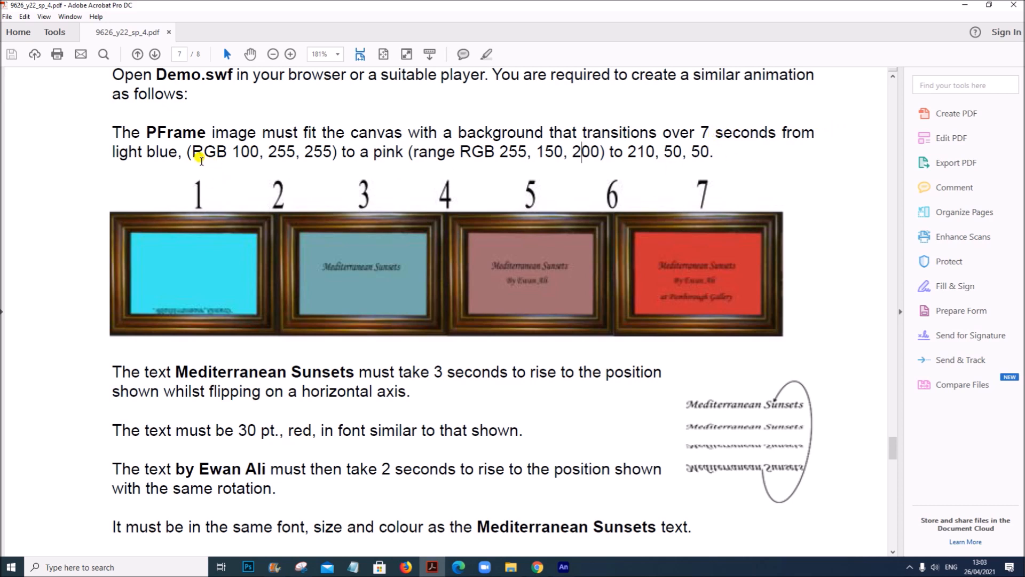
drag(192, 154, 329, 158)
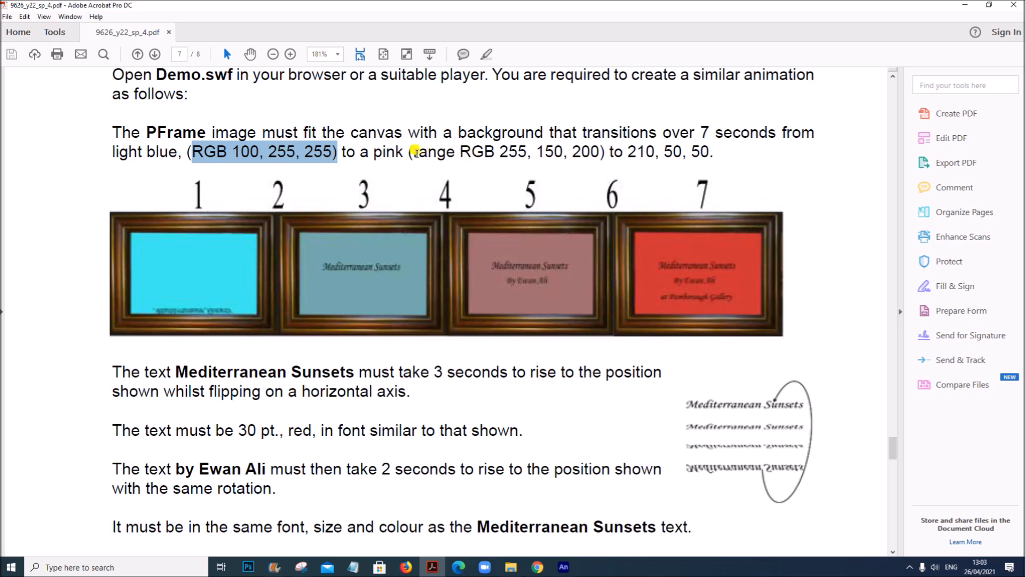
drag(416, 152, 720, 154)
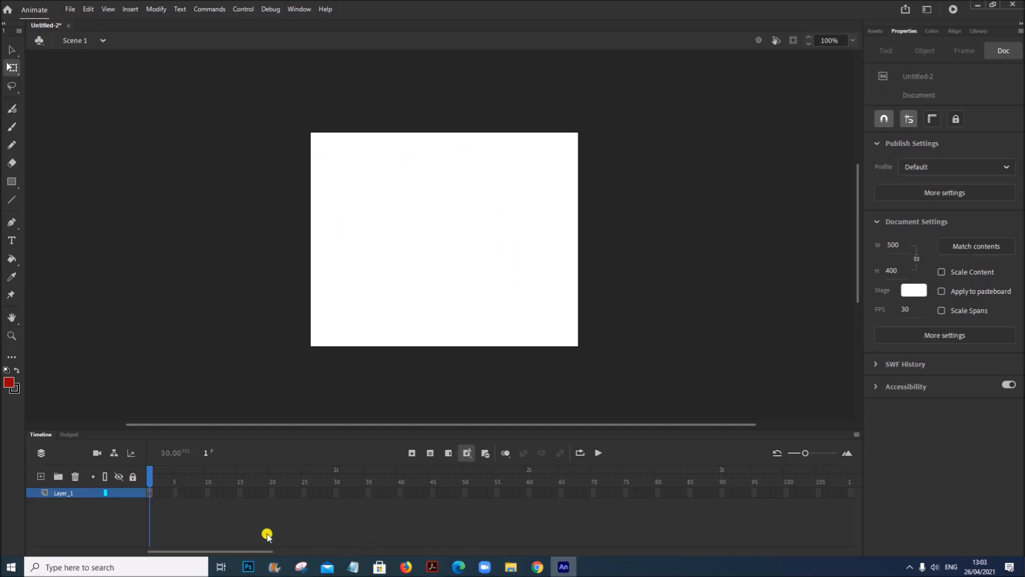
Step: Place the PFrame_ZZ123_1234 image from the Examination folder onto the stage
key(ctrl+l)
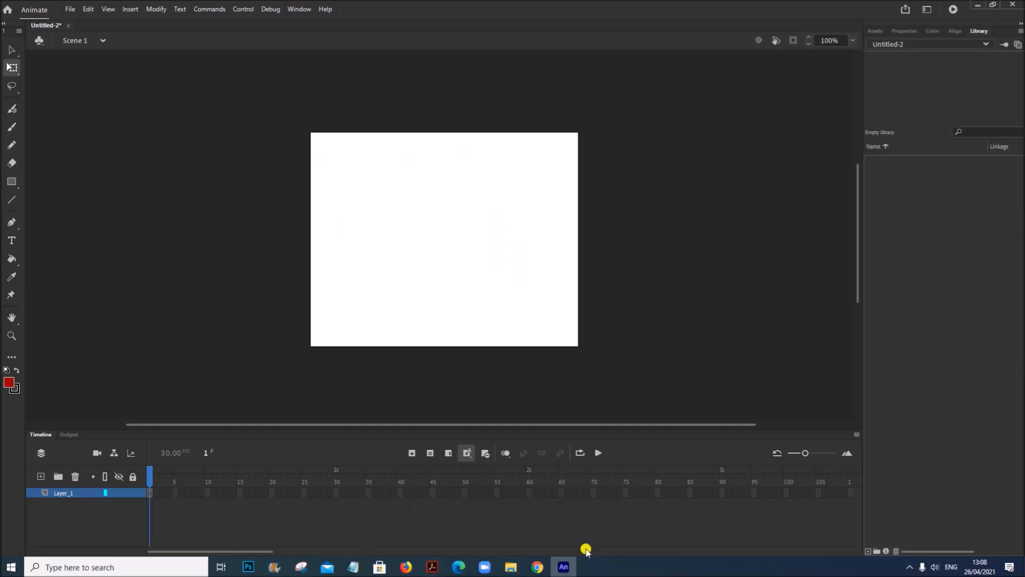
mouse_move(516, 570)
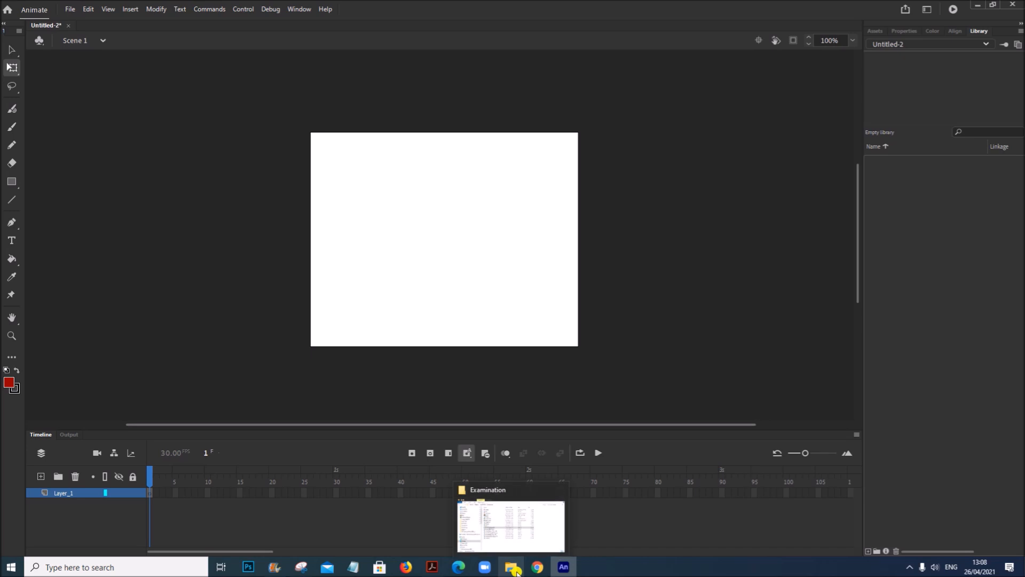
click(516, 571)
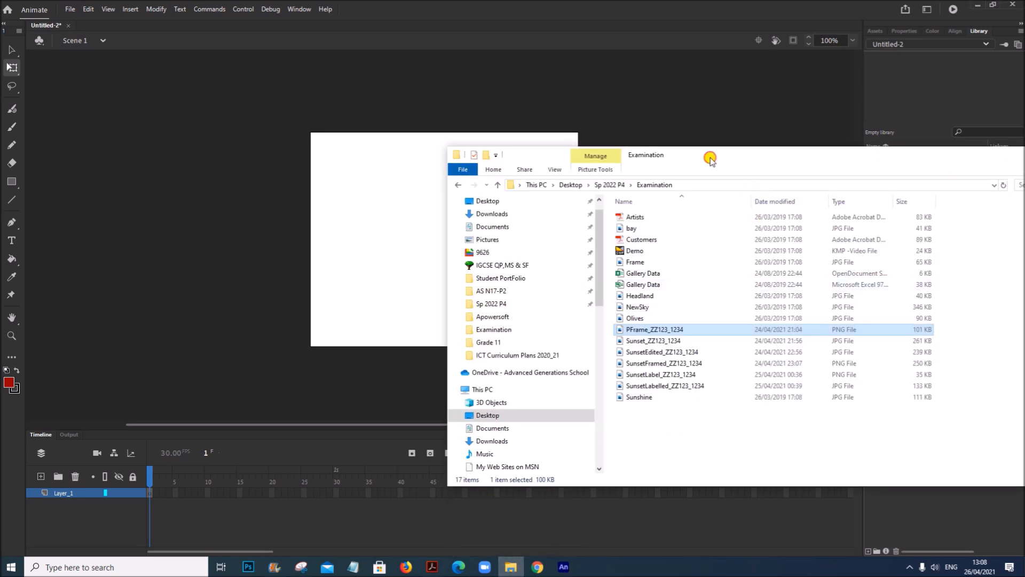
drag(710, 159, 823, 143)
drag(751, 316, 401, 247)
click(251, 117)
Step: Rotate the frame image 90° clockwise so that it lies in landscape orientation
click(413, 143)
right_click(419, 142)
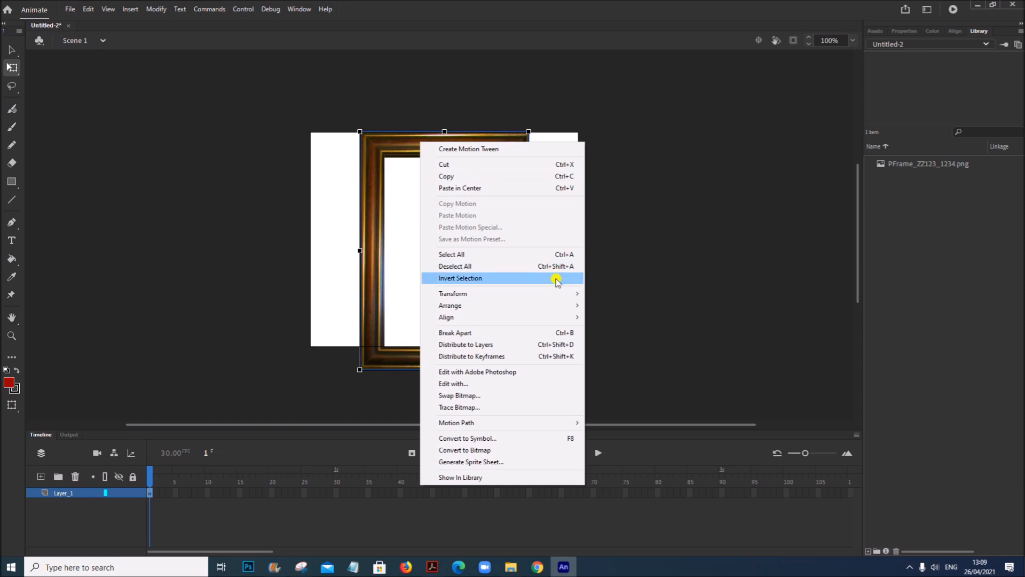
mouse_move(555, 294)
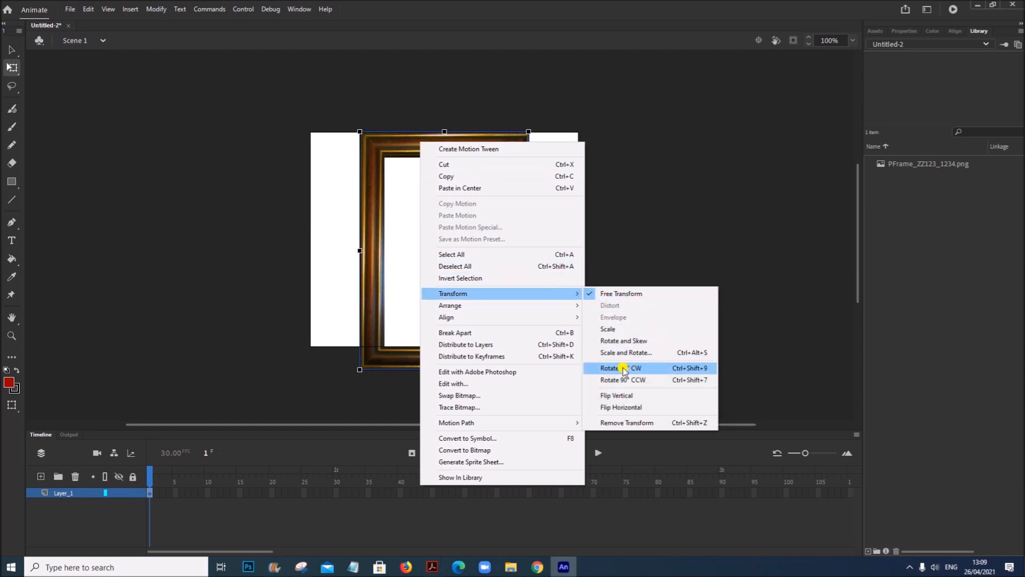
click(630, 368)
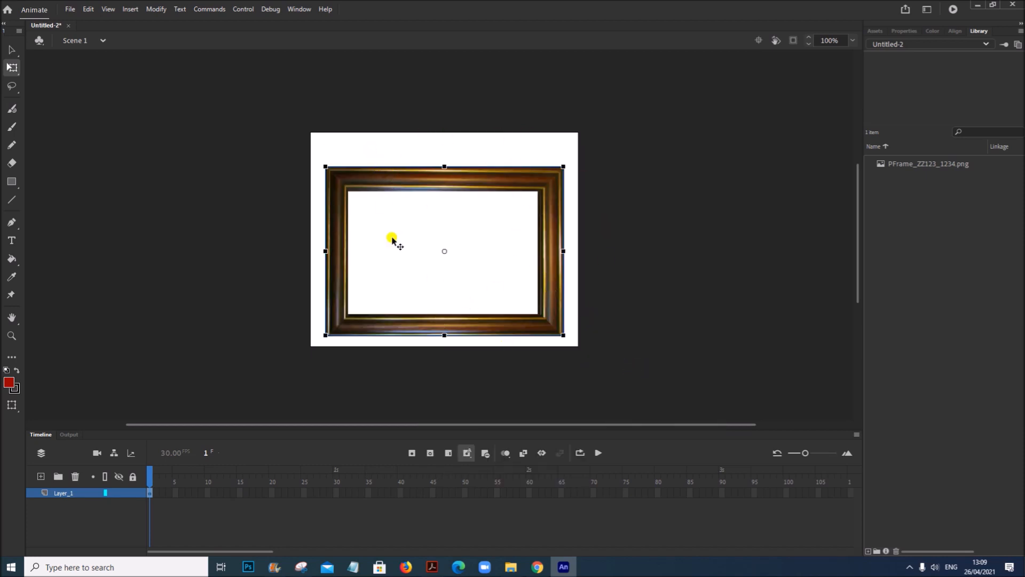
Step: Set the frame image's width to 500 and height to 400, and align it exactly over the stage
click(904, 30)
click(898, 170)
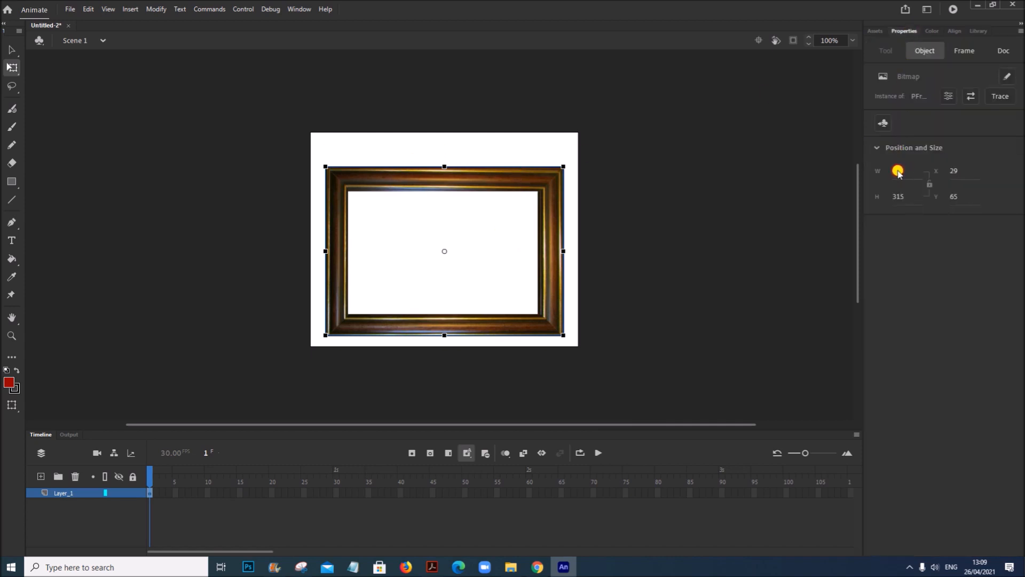
click(895, 170)
click(899, 195)
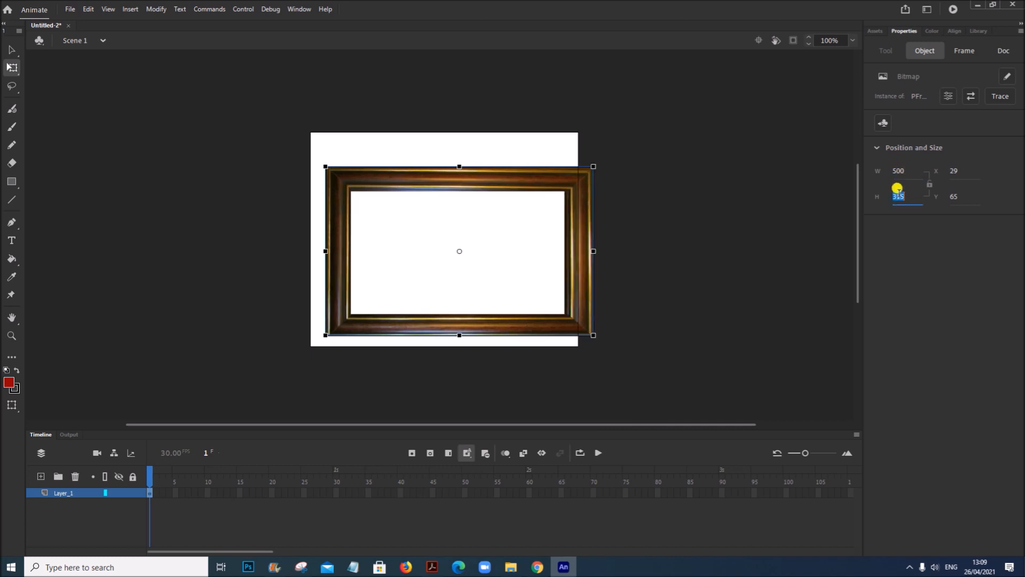
text(400)
key(Return)
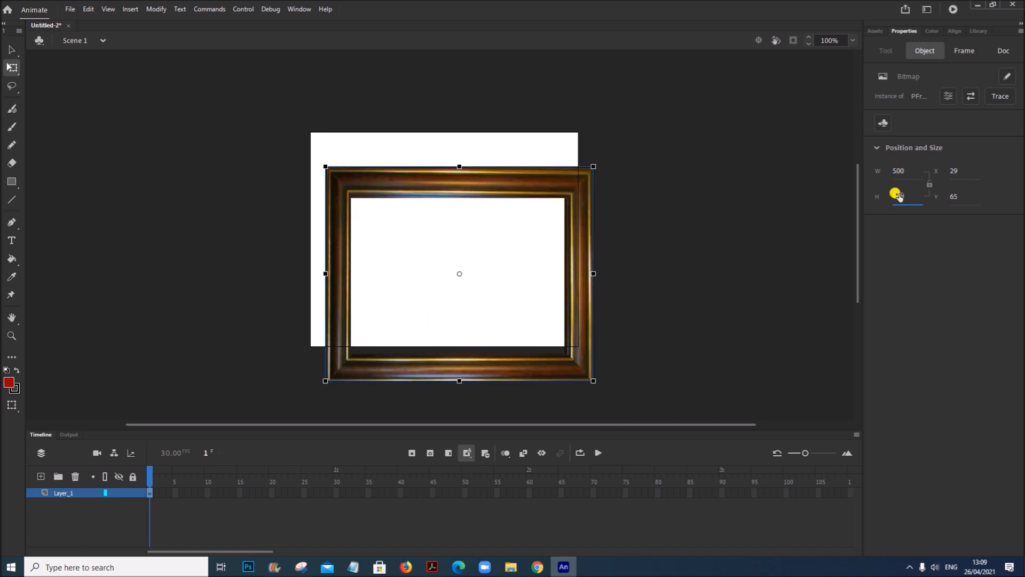
drag(554, 366, 542, 334)
click(719, 294)
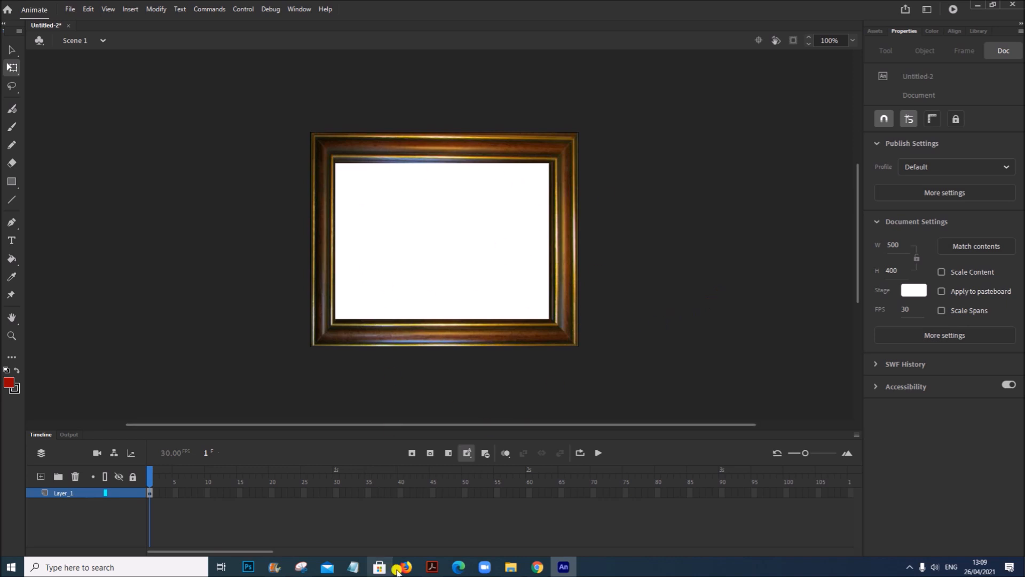
Step: Check the background transition requirements in the exam paper, return to Adobe Animate and extend the frame image's layer to frame 210
click(428, 563)
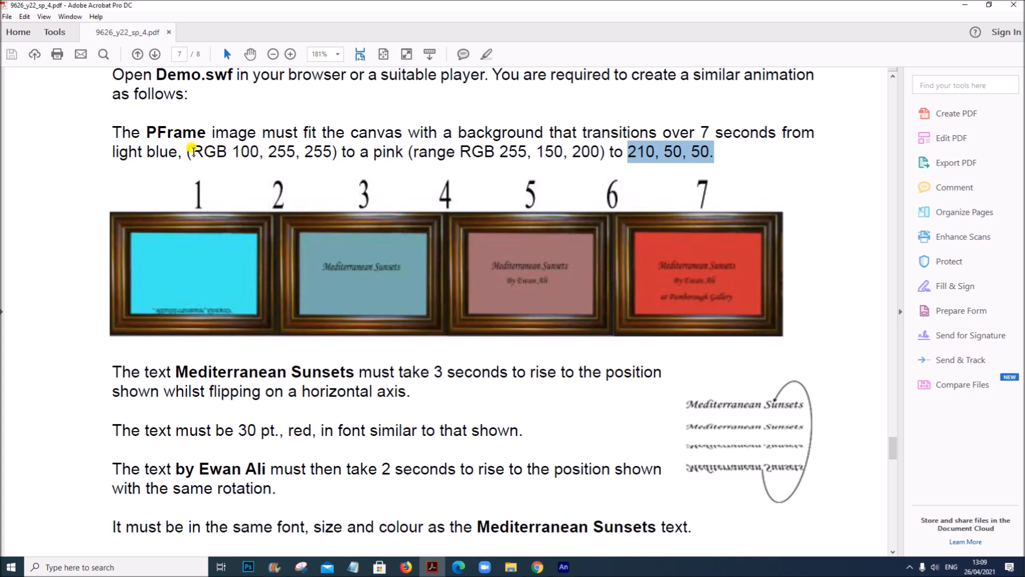
drag(187, 152, 689, 149)
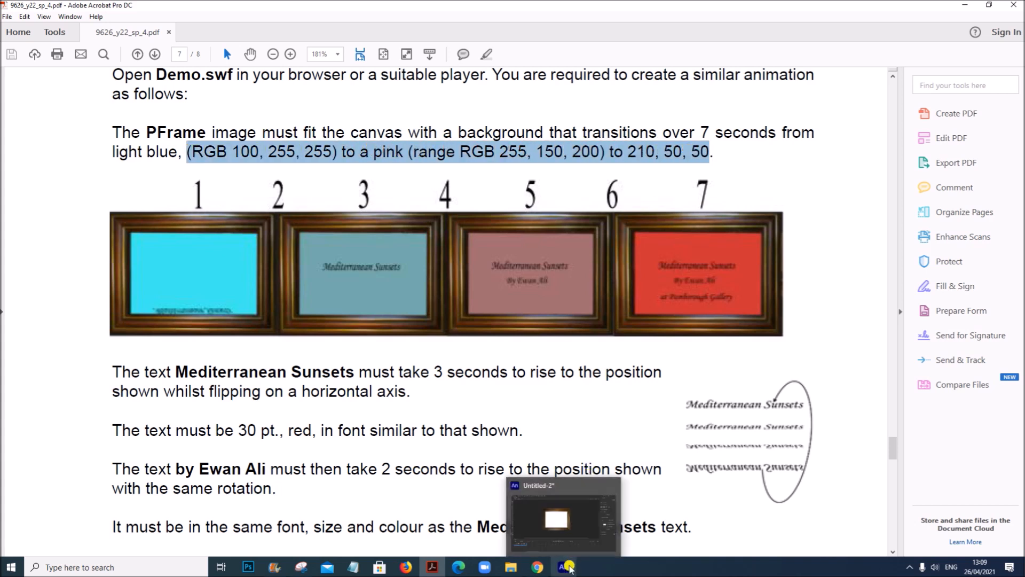
click(568, 567)
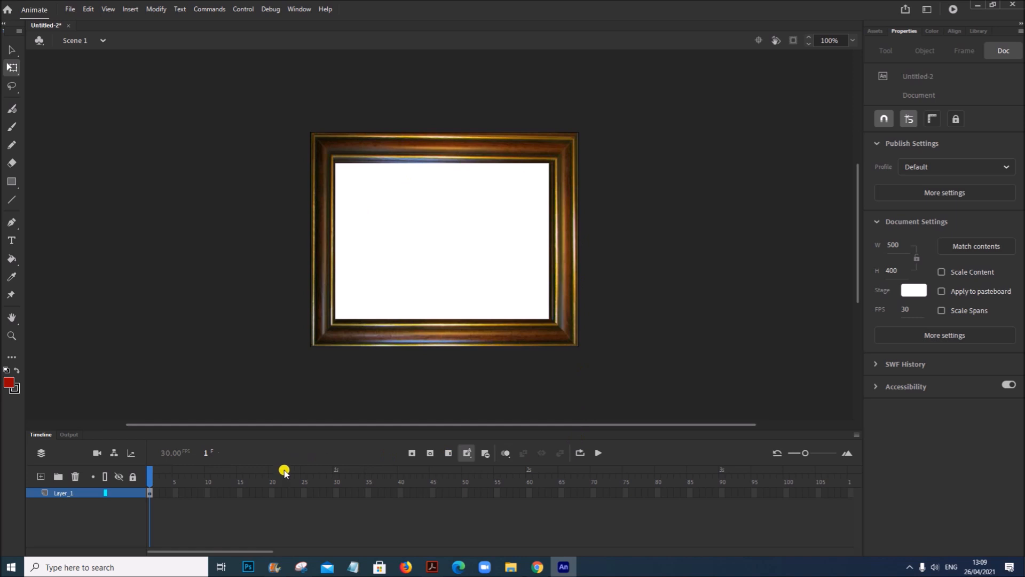
drag(221, 554, 402, 553)
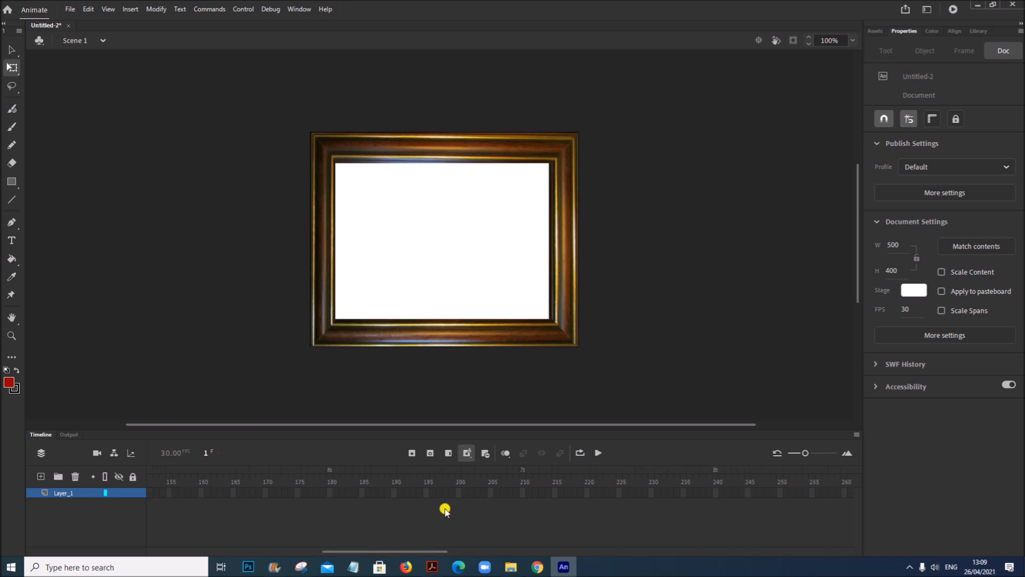
right_click(522, 492)
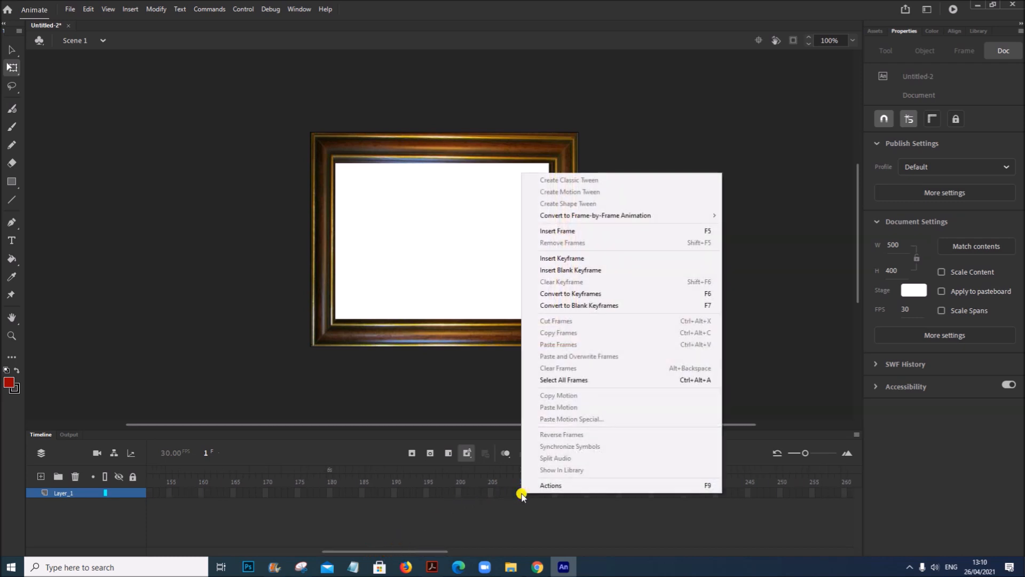
click(573, 229)
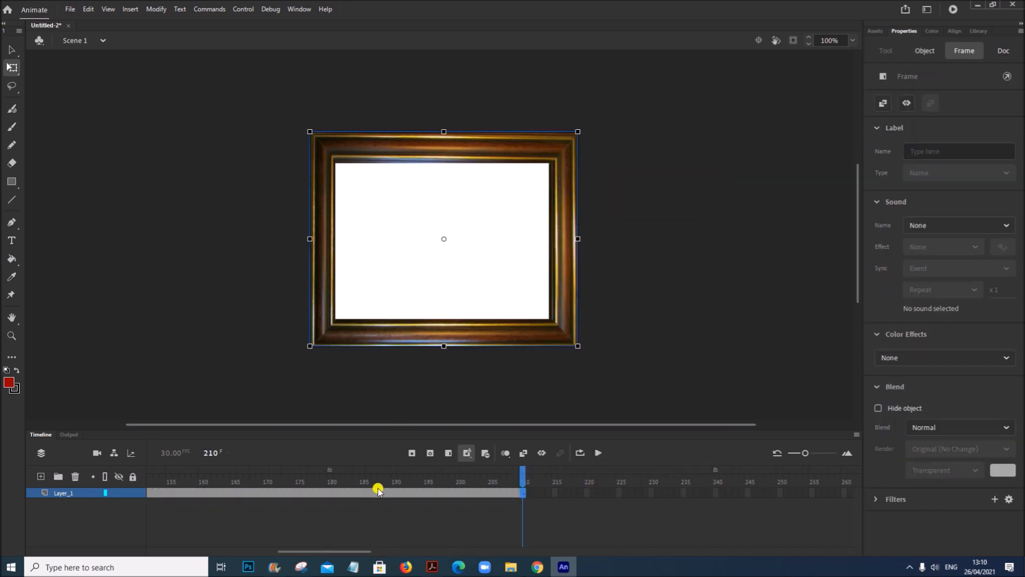
Step: Rename the image layer as Frame and add a new layer named Colourchange above it
drag(343, 552, 153, 552)
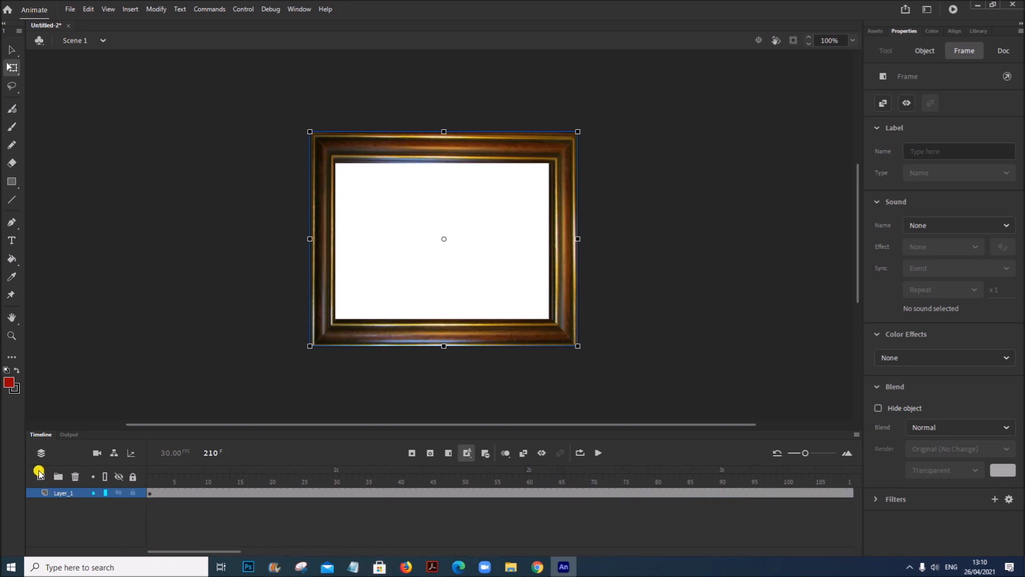
double_click(65, 491)
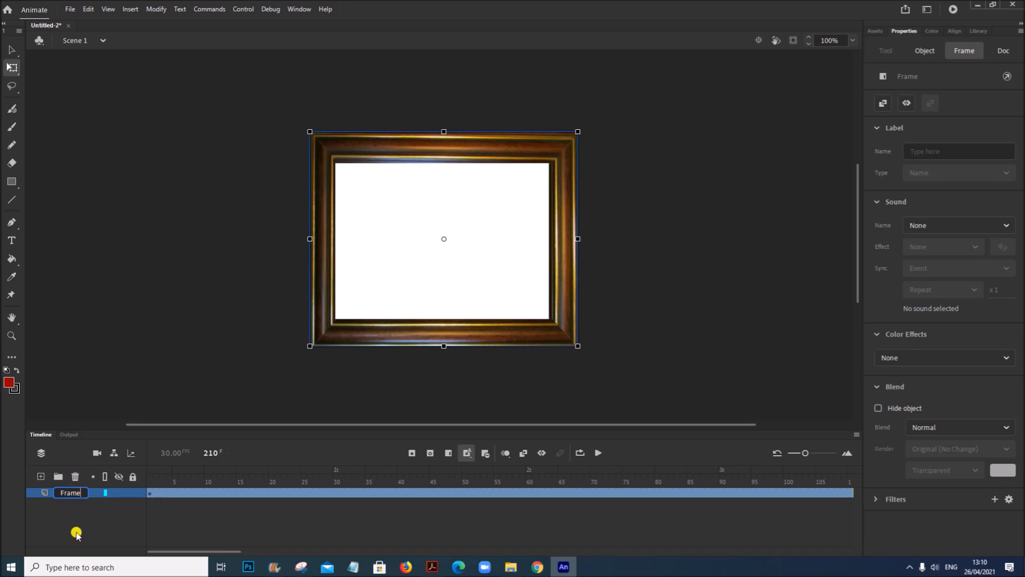
key(Return)
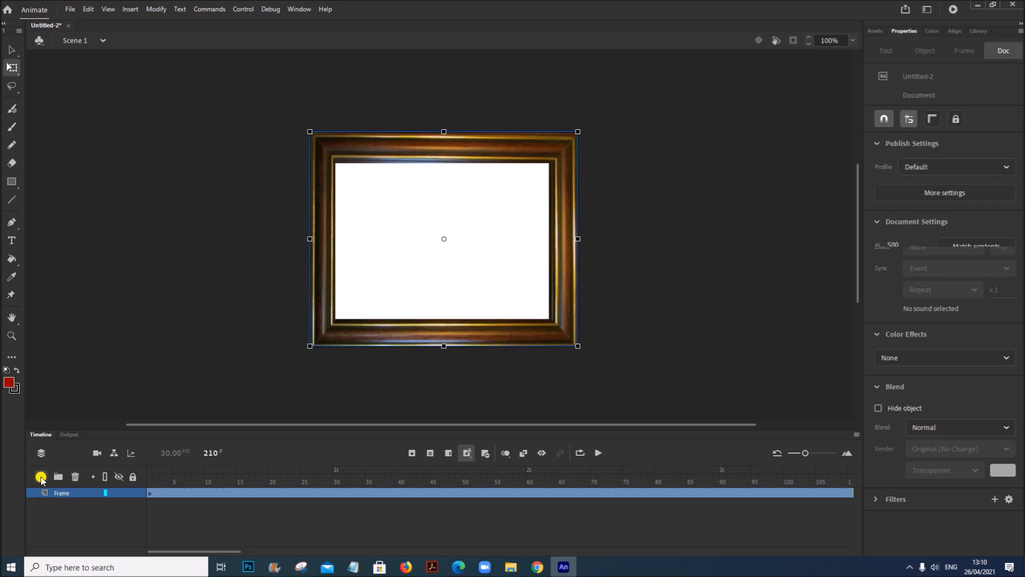
click(41, 477)
double_click(64, 492)
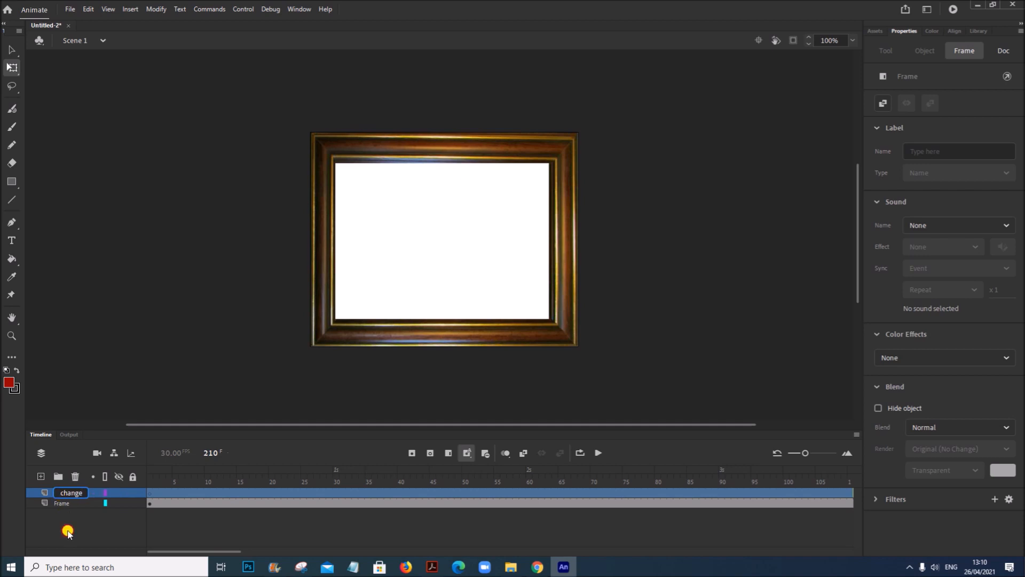
key(Return)
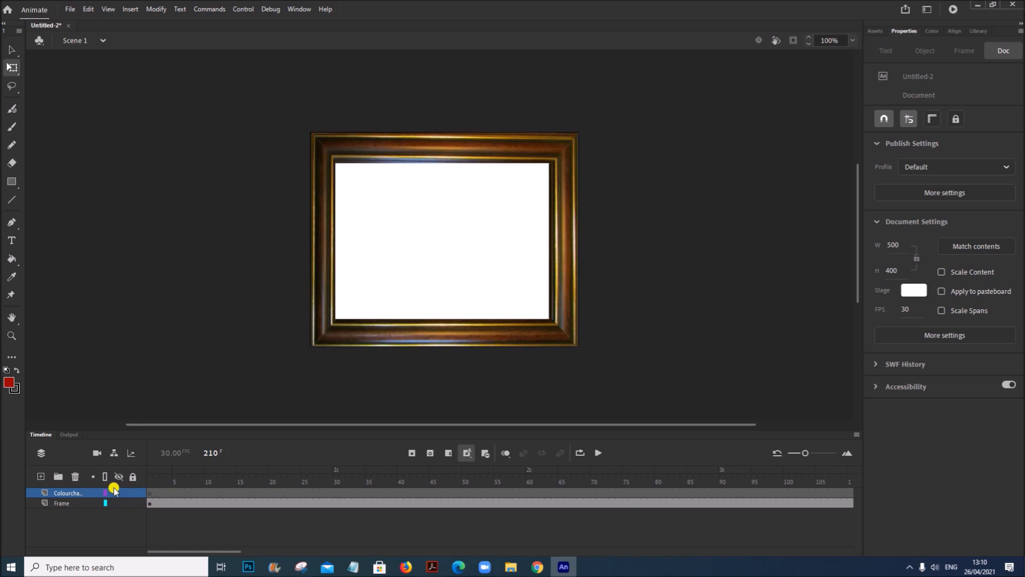
Step: Activate the Rectangle tool on frame 1 of the Colourchange layer and set its stroke to none
click(149, 494)
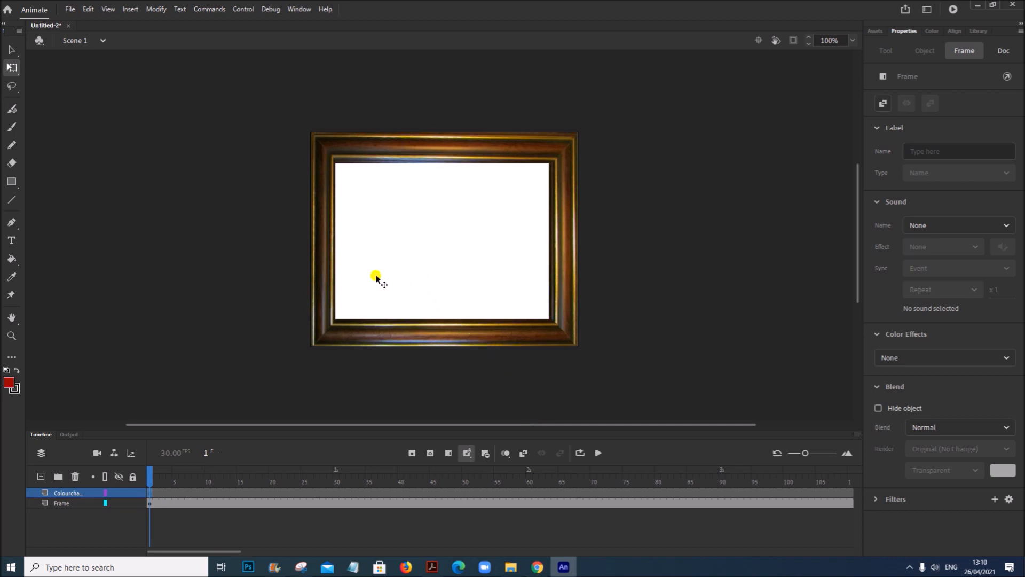
click(13, 182)
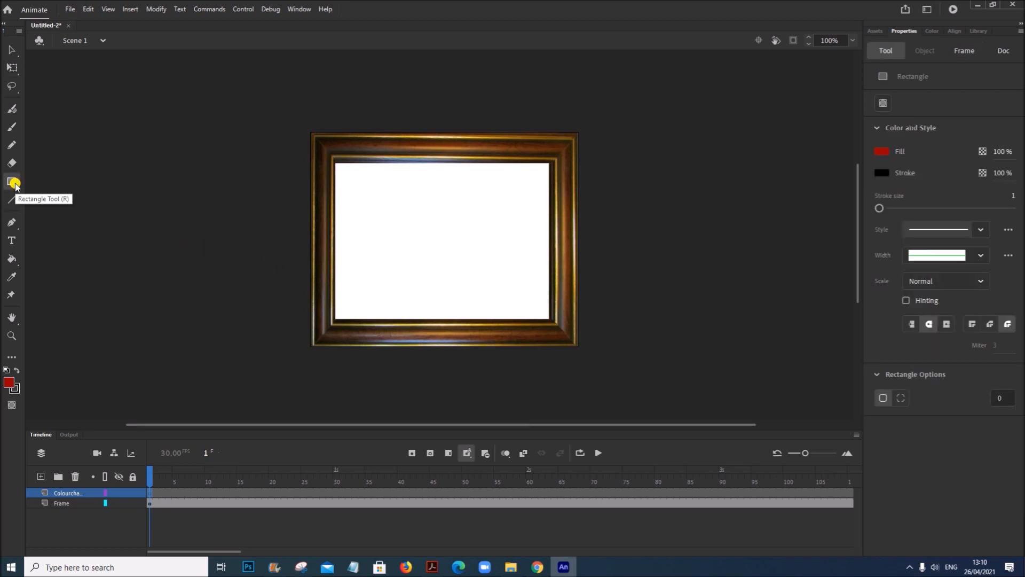
click(882, 154)
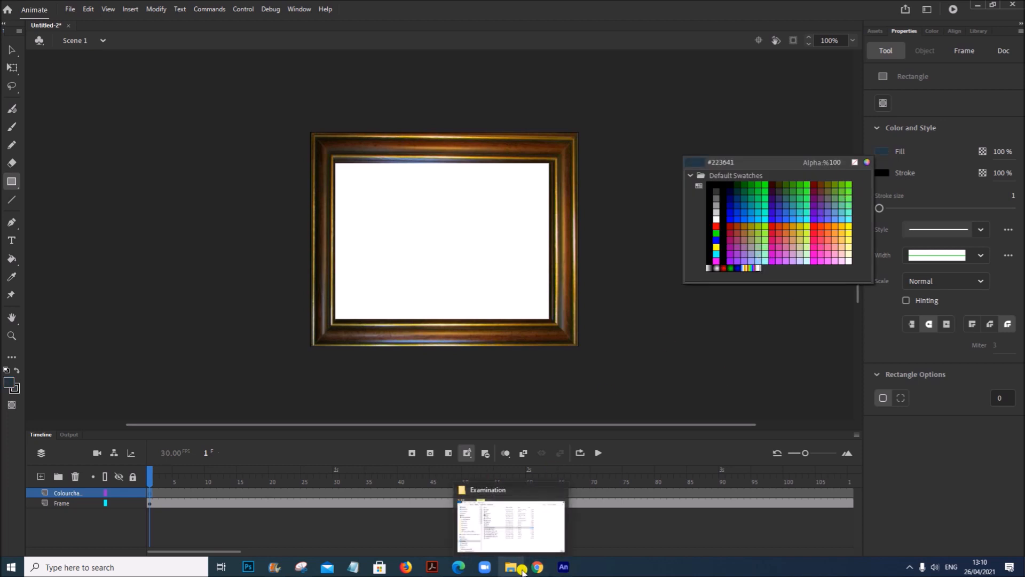
click(442, 570)
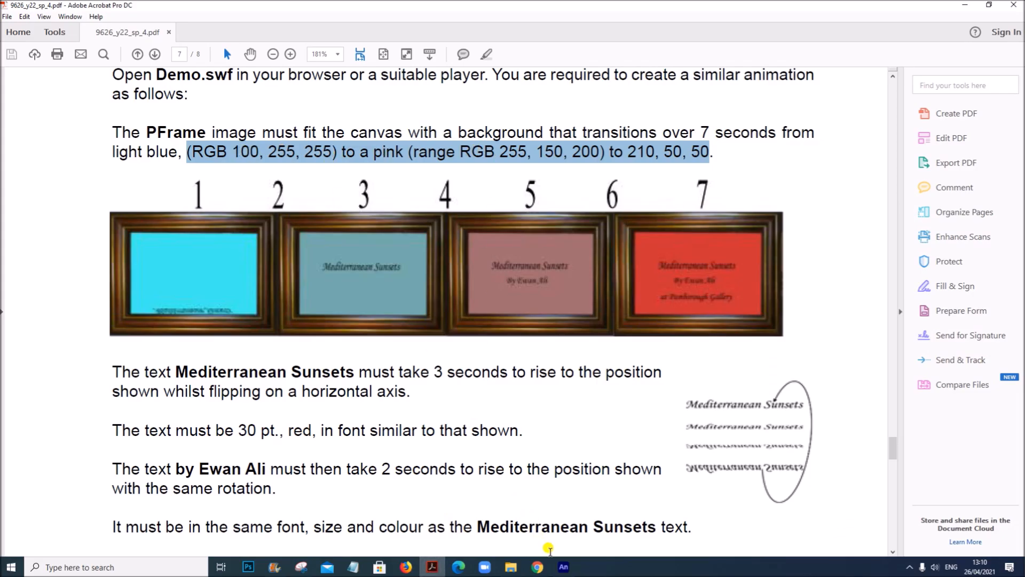
click(564, 567)
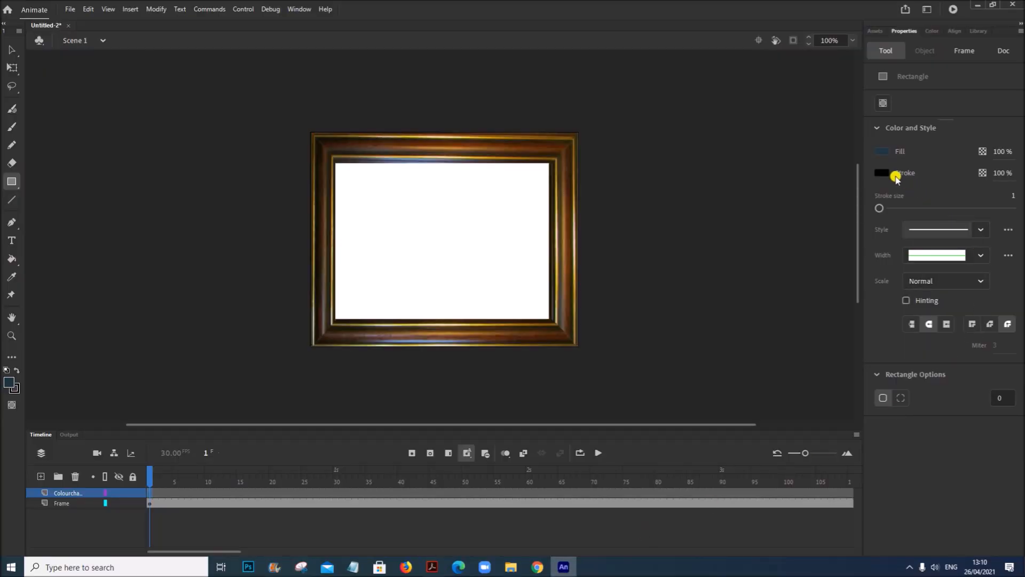
click(886, 173)
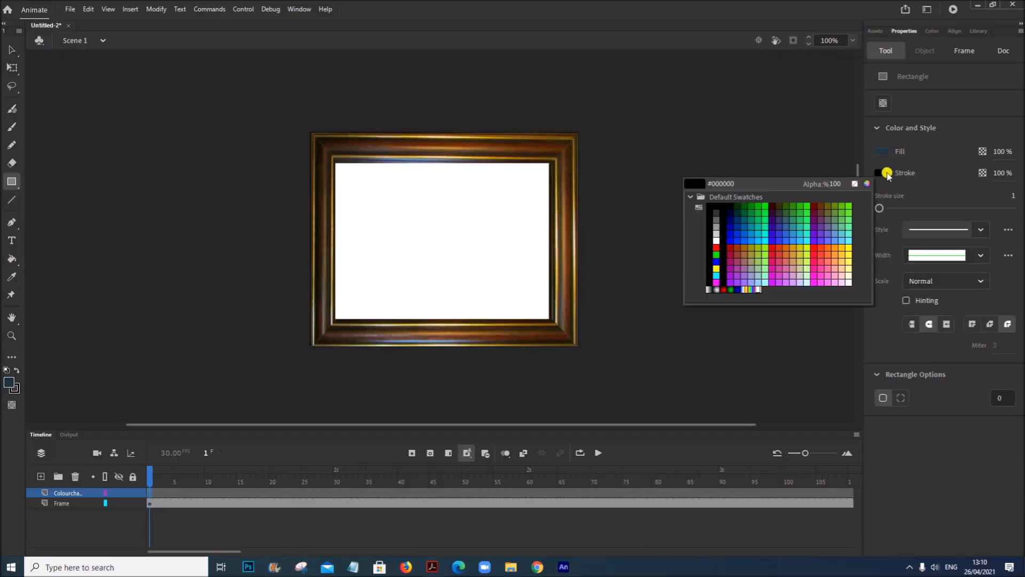
click(856, 185)
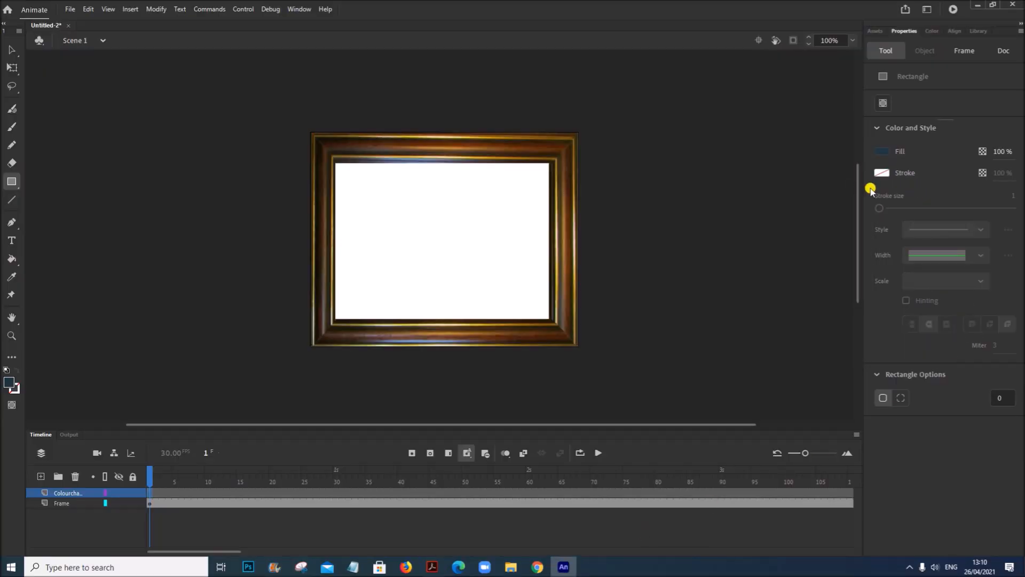
Step: Set the fill to the exam paper's light blue, RGB 100, 255, 255, and draw a rectangle about 401 by 295 px over the frame's opening
click(883, 152)
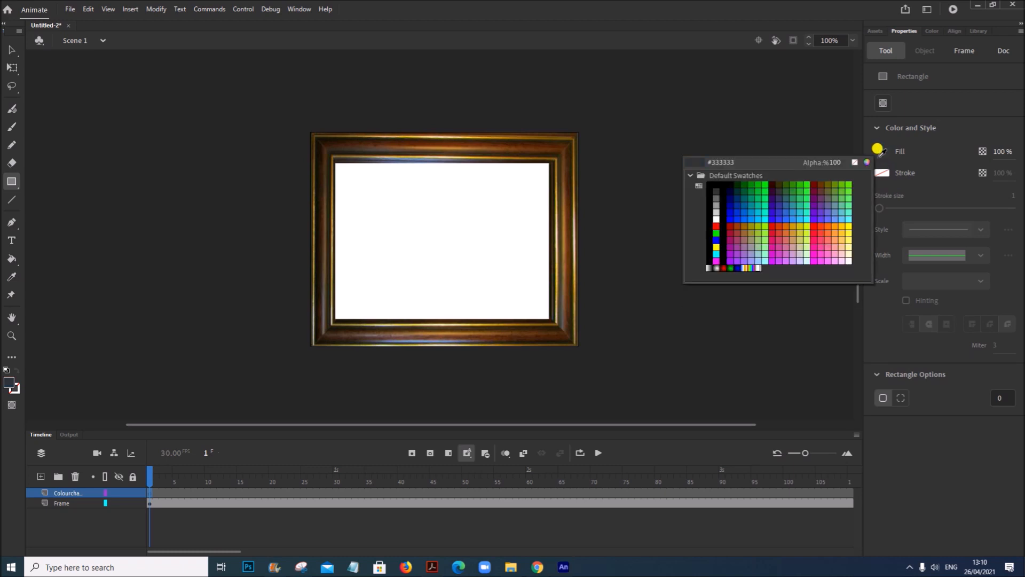
click(866, 163)
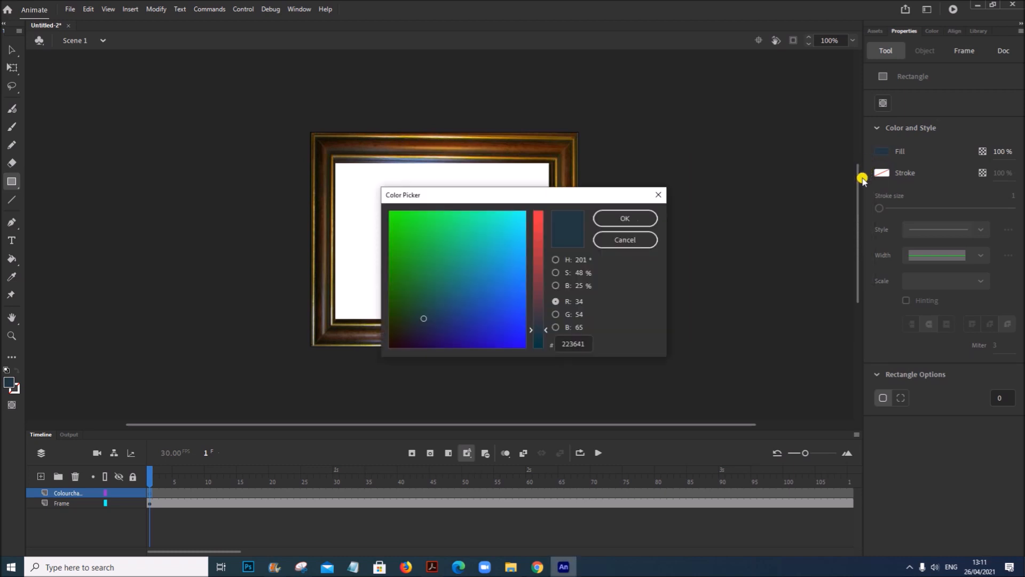
click(580, 301)
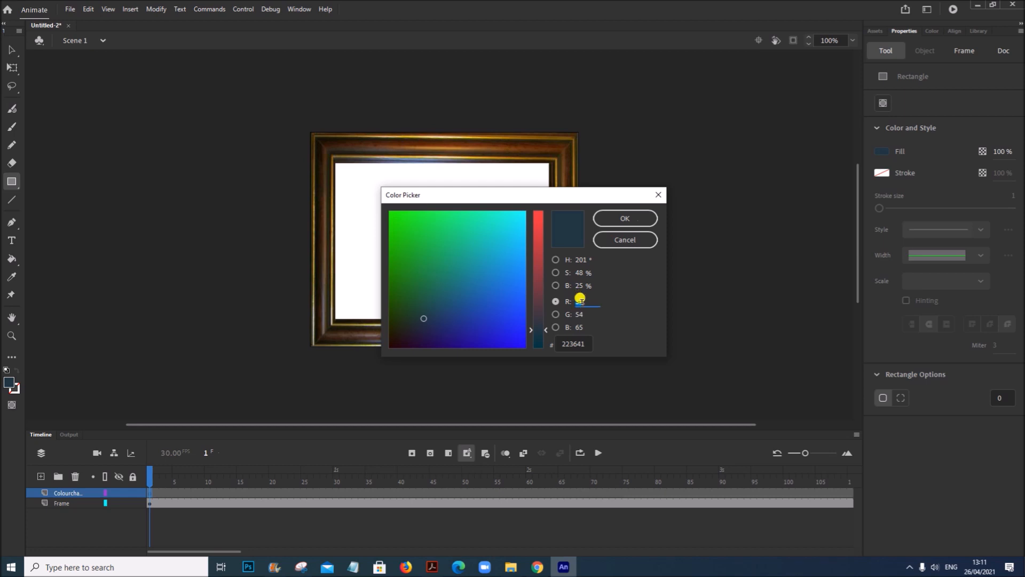
click(433, 569)
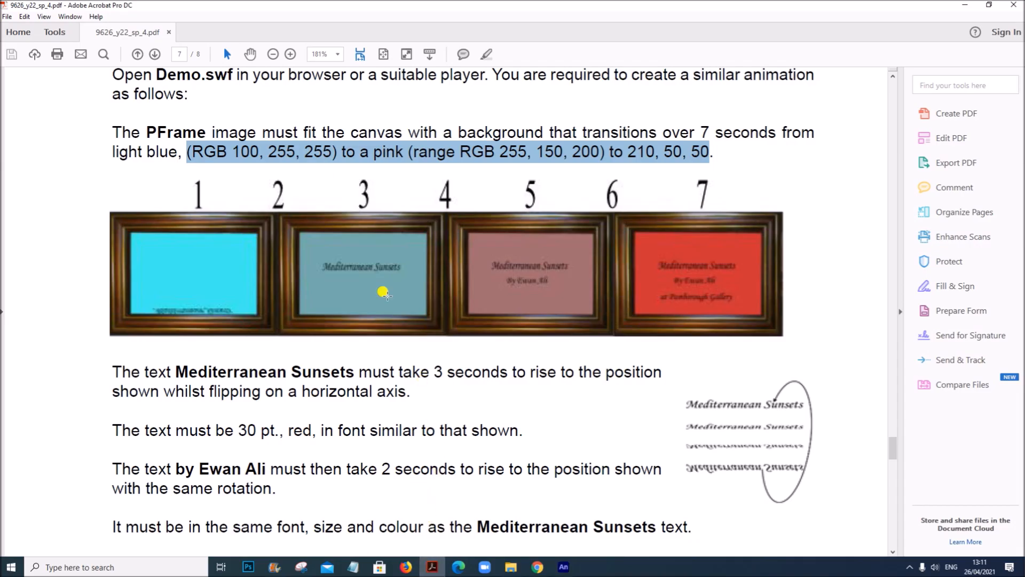
click(563, 569)
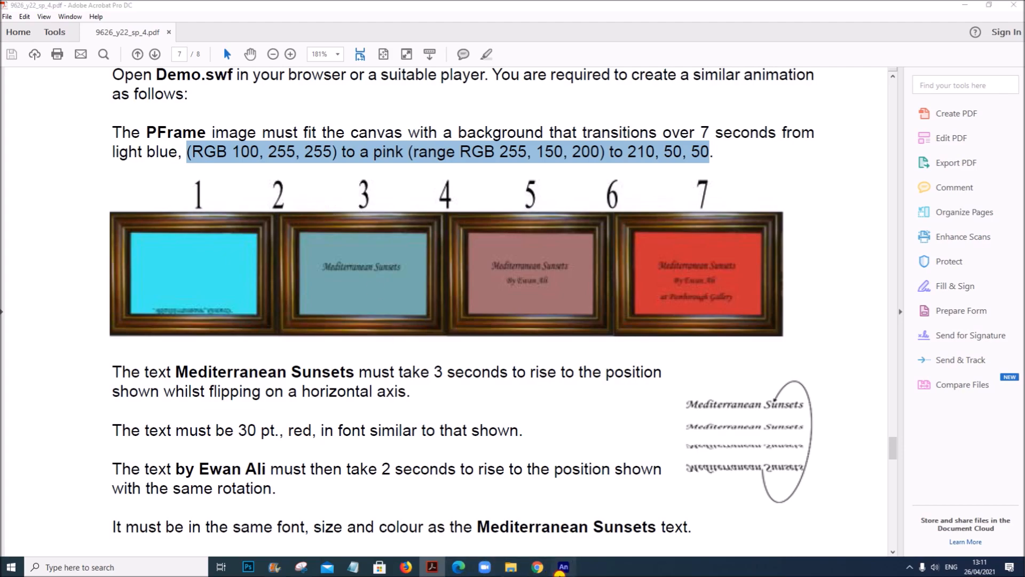
click(579, 301)
text(100)
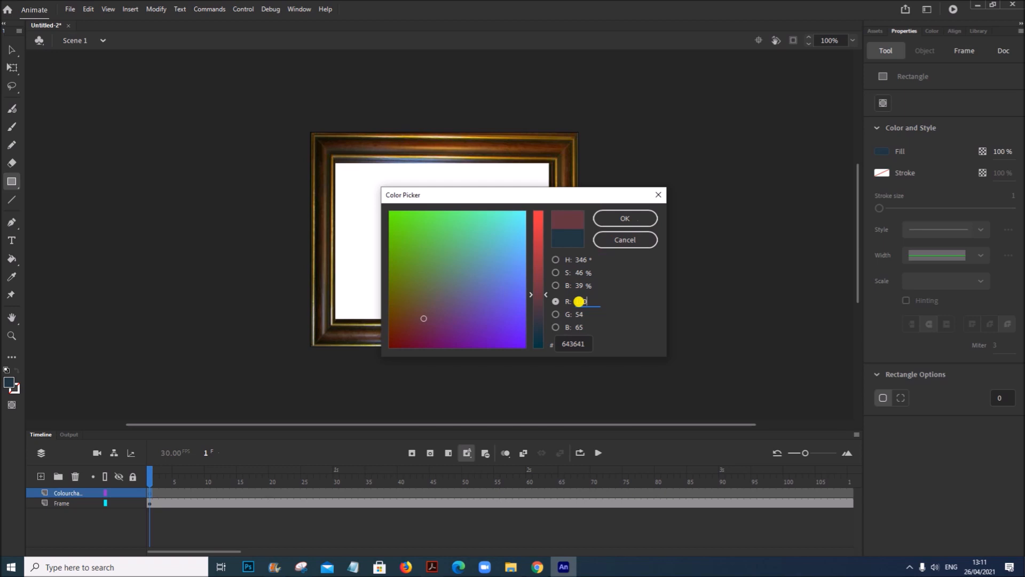
click(580, 314)
text(255)
click(581, 323)
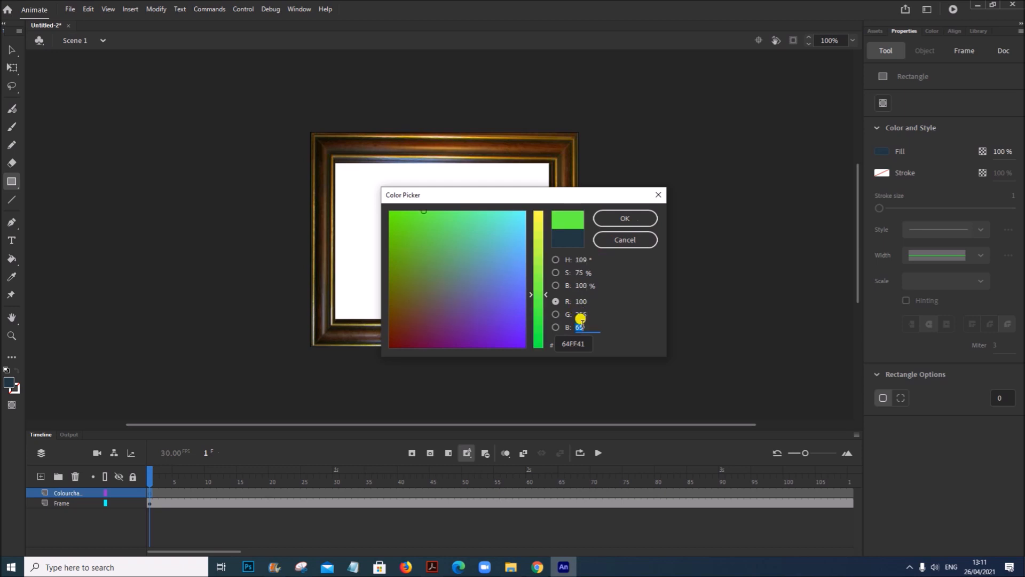
text(255)
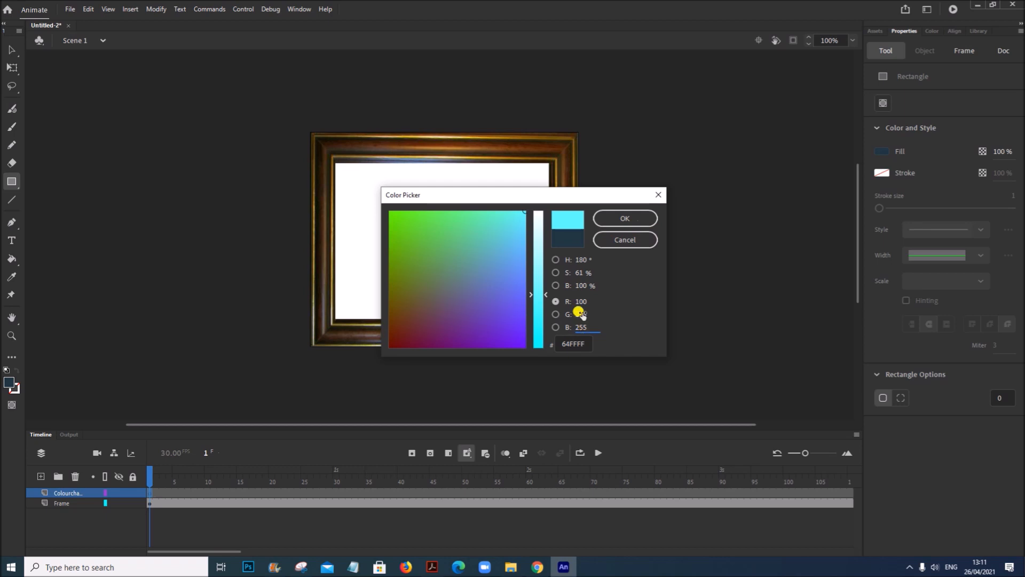
click(615, 219)
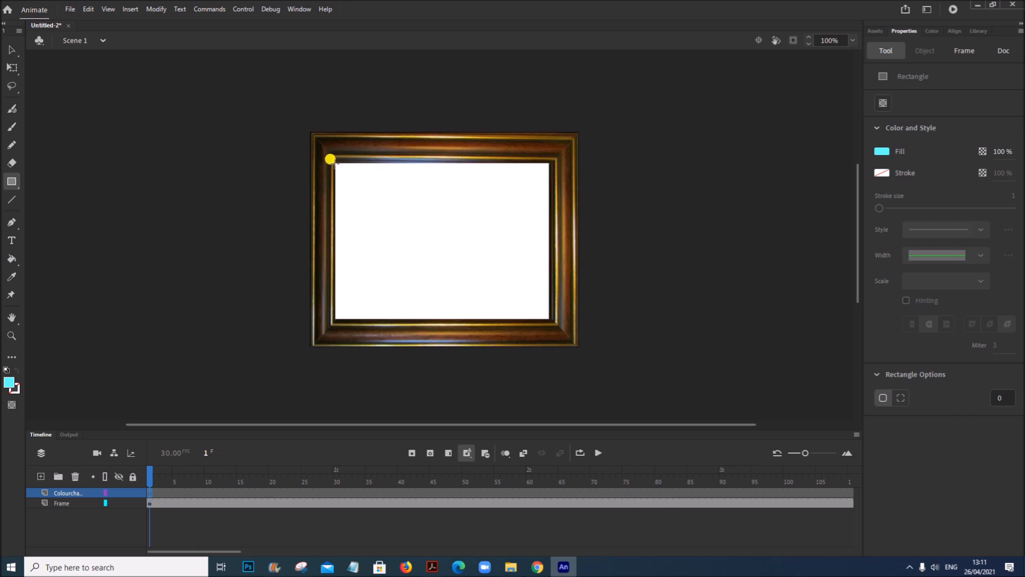
drag(335, 163, 550, 323)
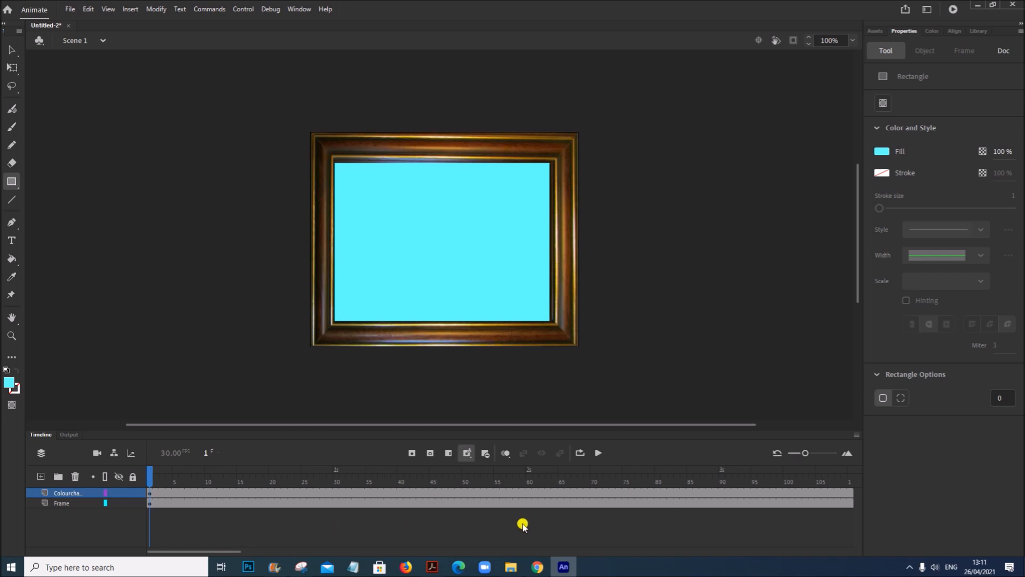
Step: Insert a keyframe at frame 105 of the Colourchange layer
drag(230, 554, 300, 548)
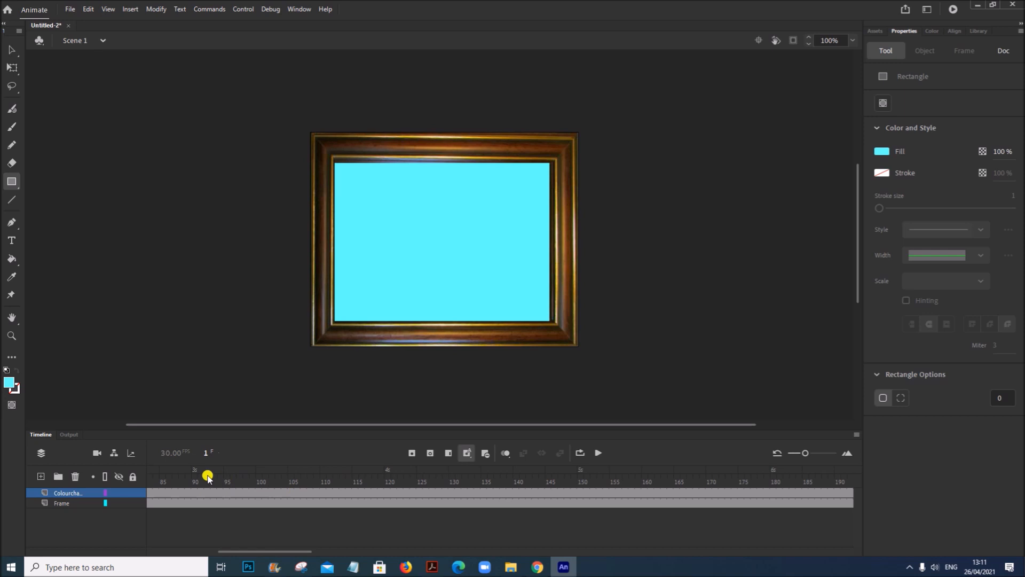
click(291, 492)
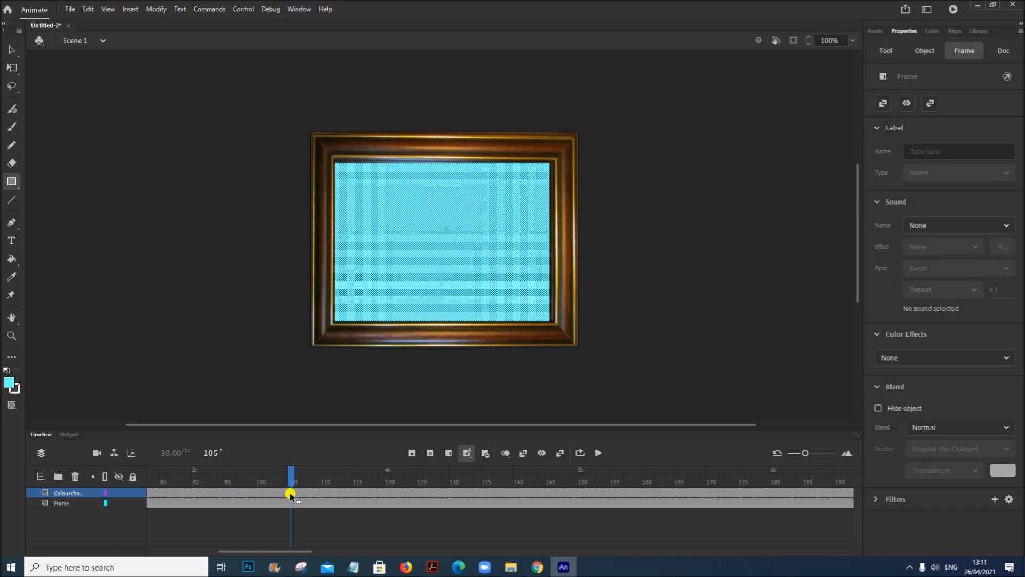
right_click(291, 494)
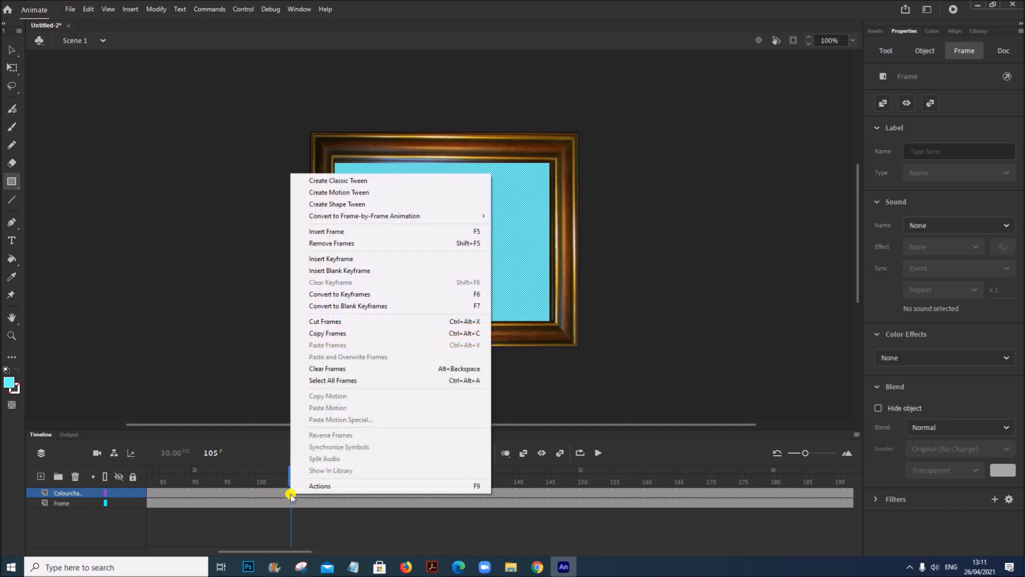
click(342, 260)
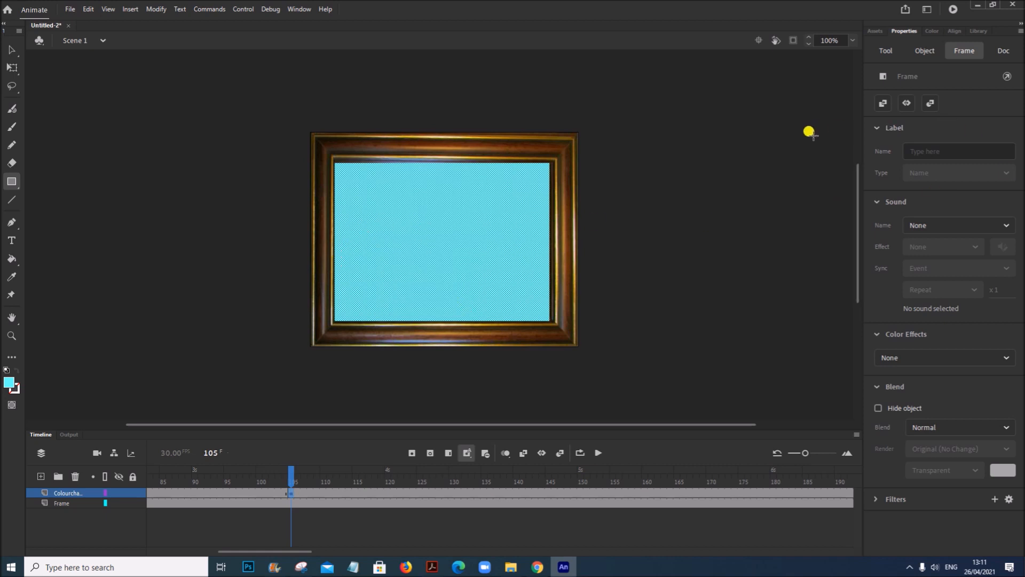
Step: Check the pink value in the exam paper and set the rectangle's fill at frame 105 to RGB 255, 150, 200
key(v)
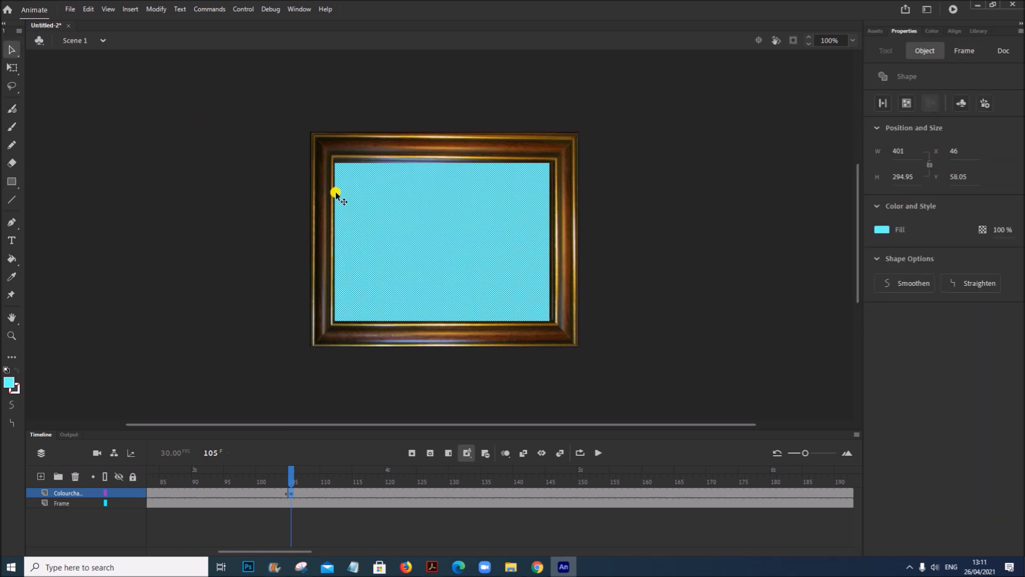
click(882, 230)
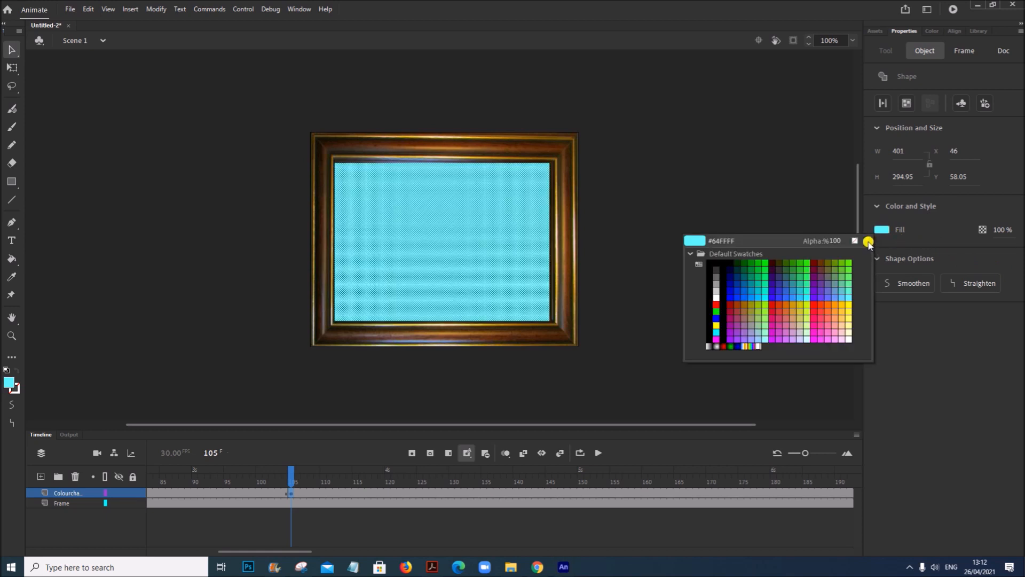
click(868, 242)
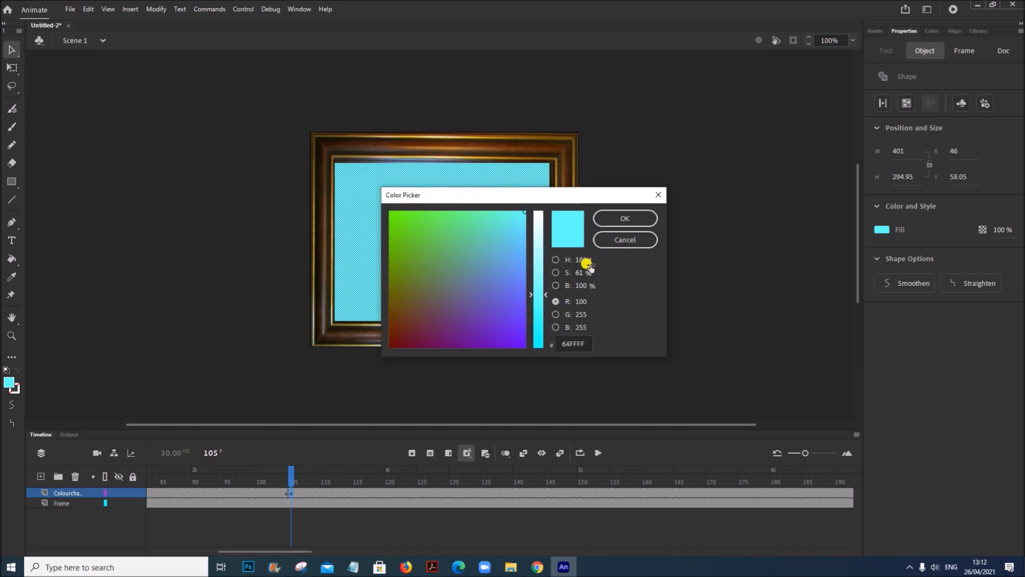
click(433, 566)
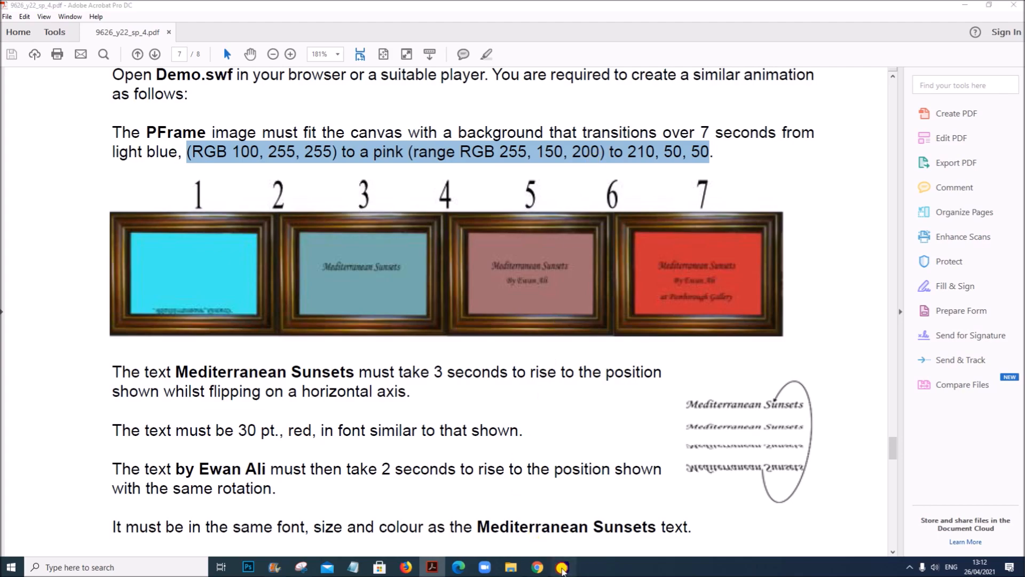
click(563, 566)
click(578, 300)
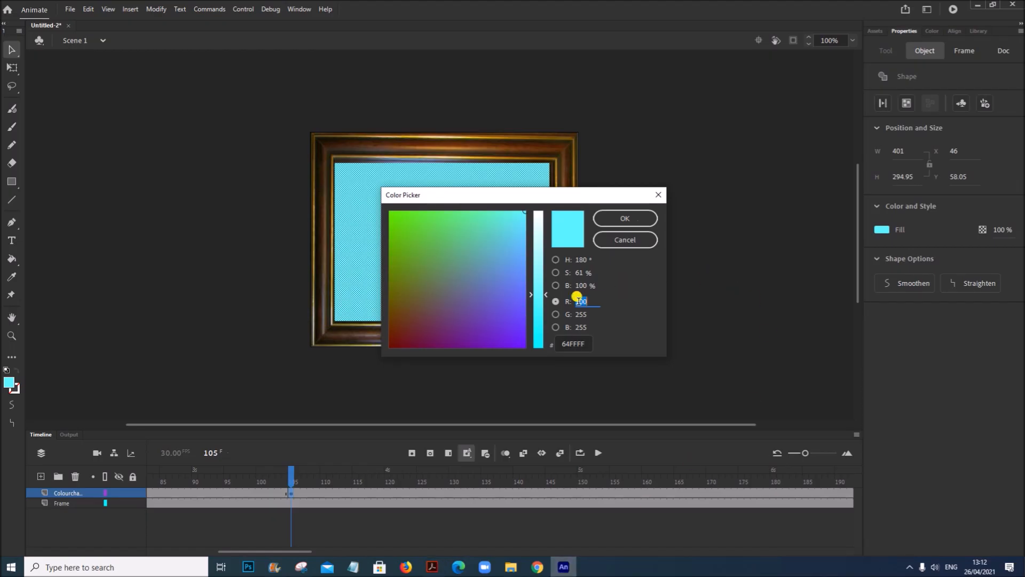
text(255)
click(579, 314)
text(150)
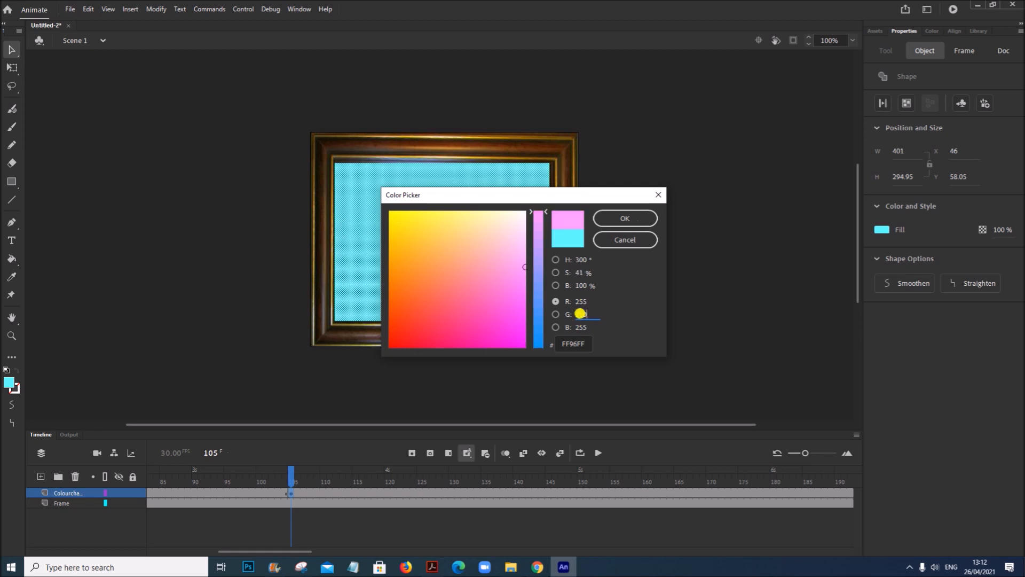
click(581, 327)
text(200)
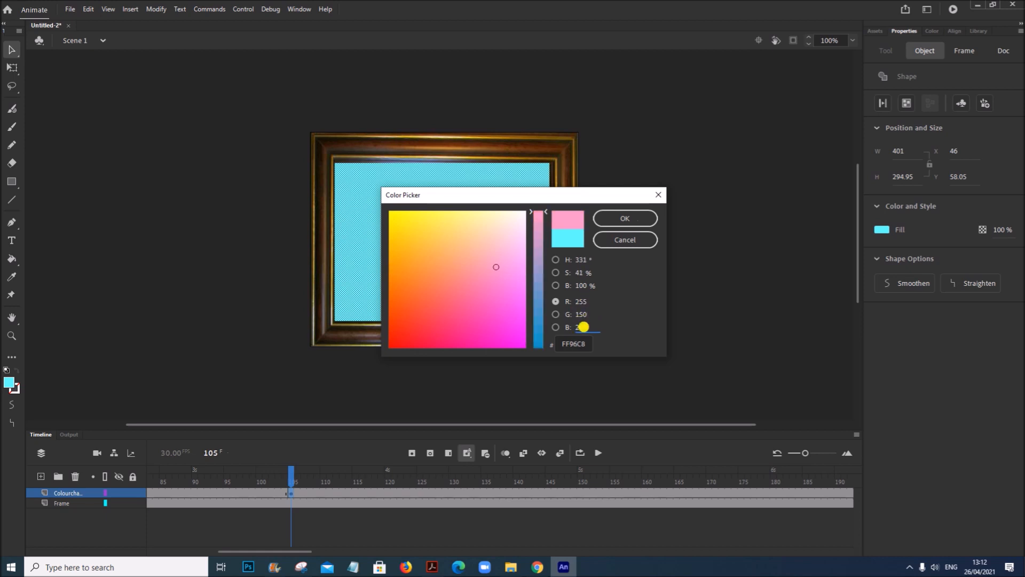
click(626, 224)
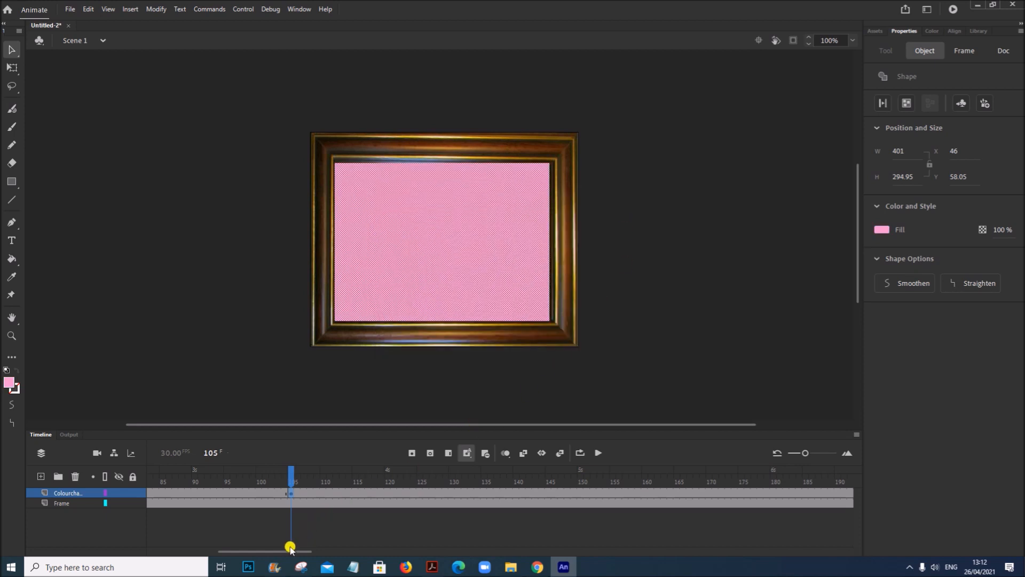
Step: Create a shape tween from frame 1 to the frame 105 keyframe on the Colourchange layer and preview the colour transition
drag(289, 551, 212, 550)
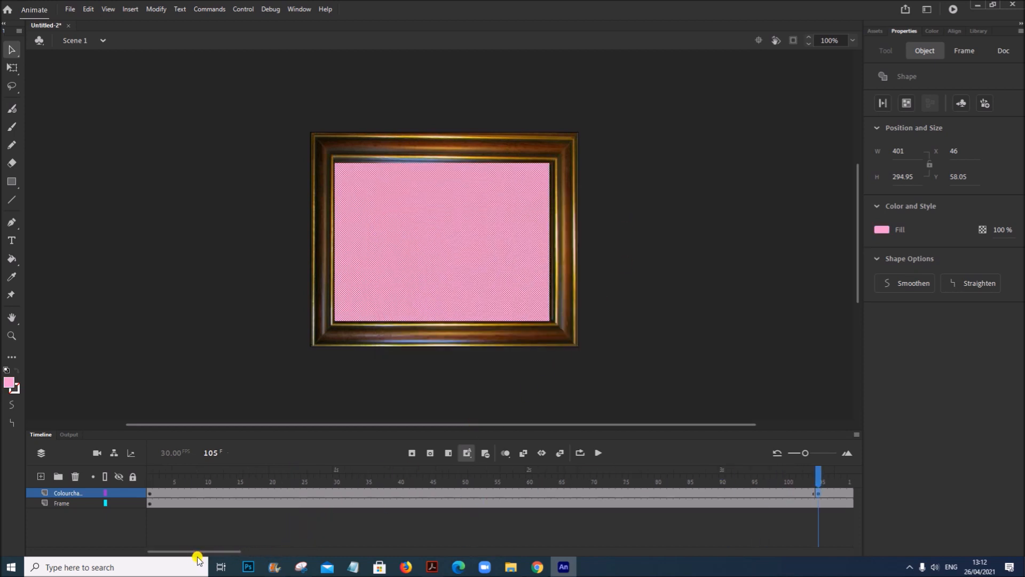
click(150, 495)
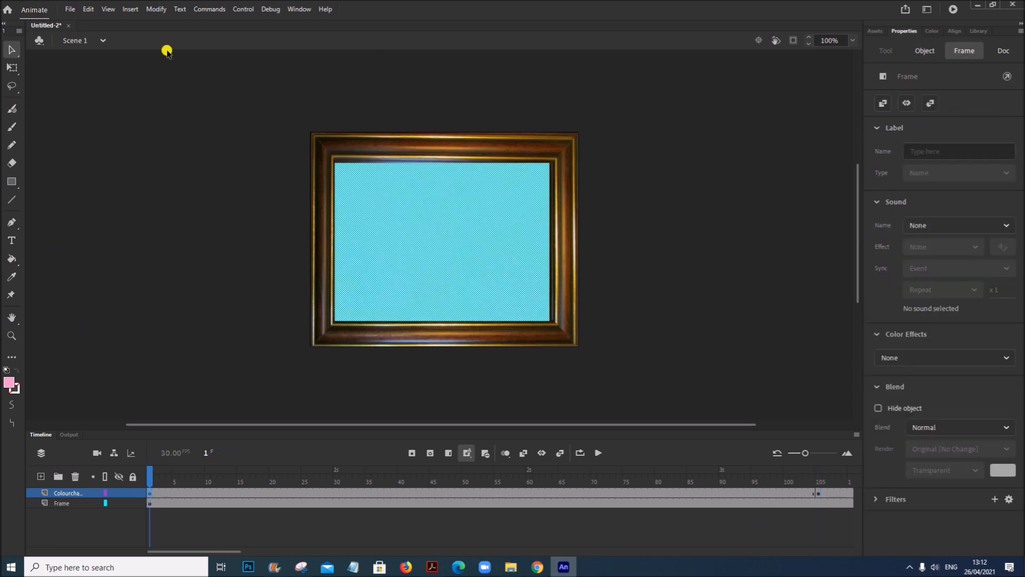
click(129, 9)
click(161, 61)
click(451, 418)
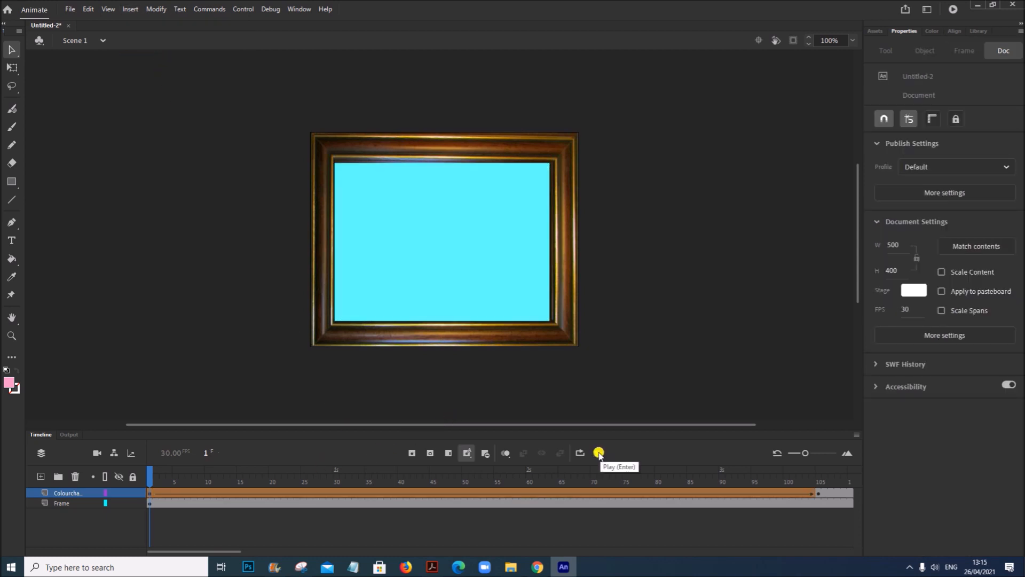
click(599, 454)
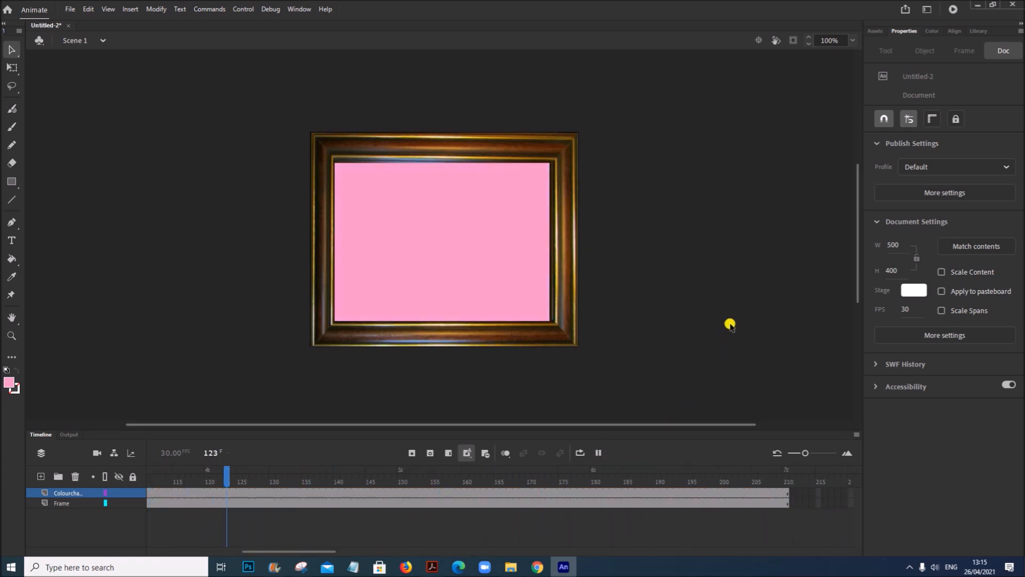
click(601, 453)
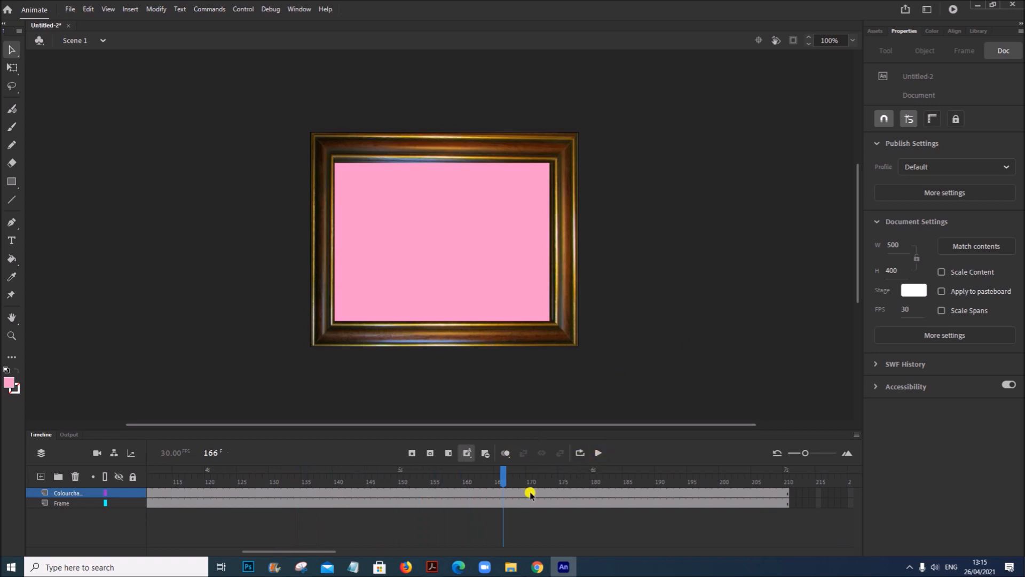
Step: Insert a keyframe at frame 210 of the Colourchange layer
mouse_move(309, 550)
mouse_down()
mouse_move(281, 550)
mouse_move(321, 551)
mouse_up()
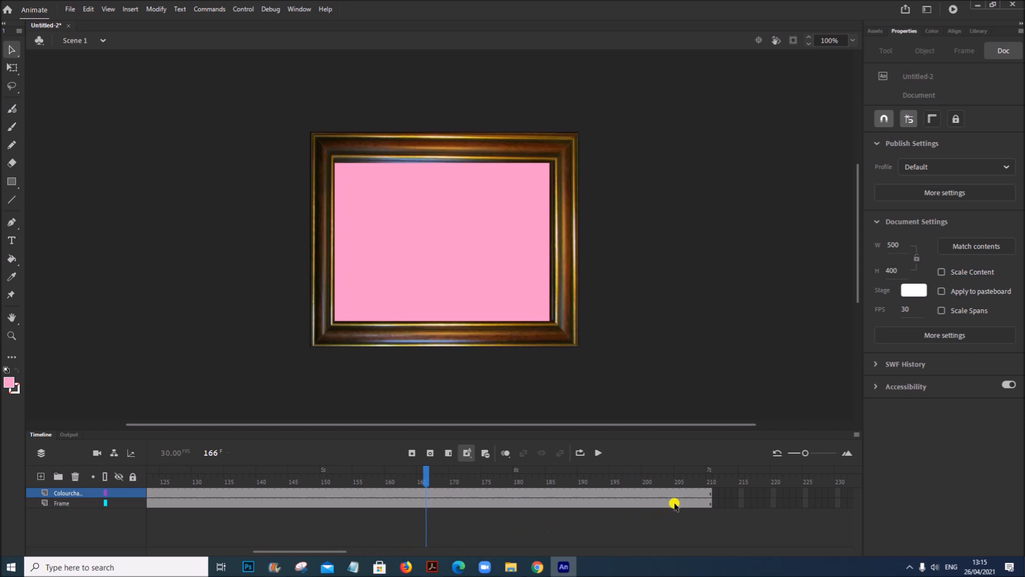
click(708, 494)
right_click(709, 494)
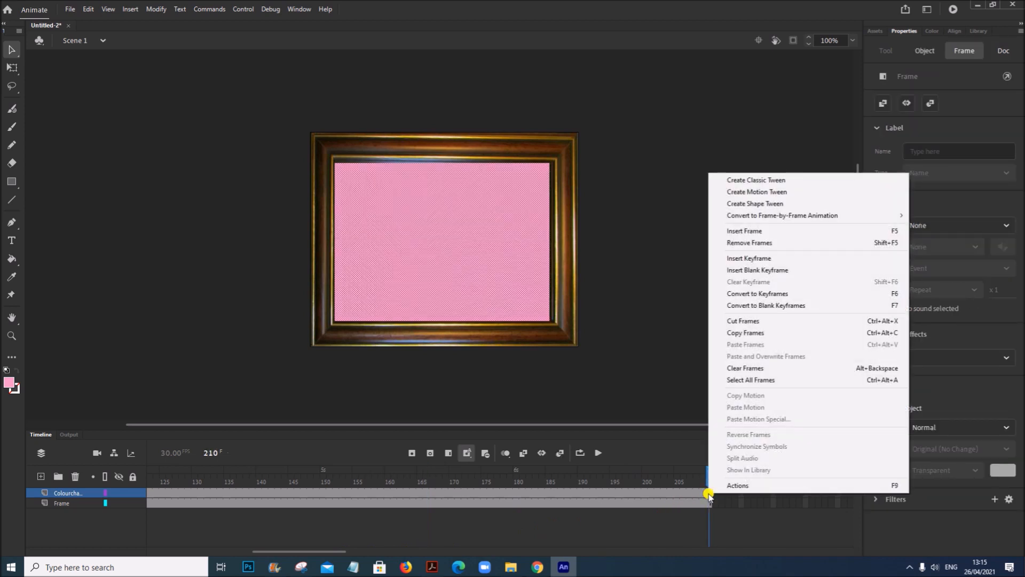
click(760, 258)
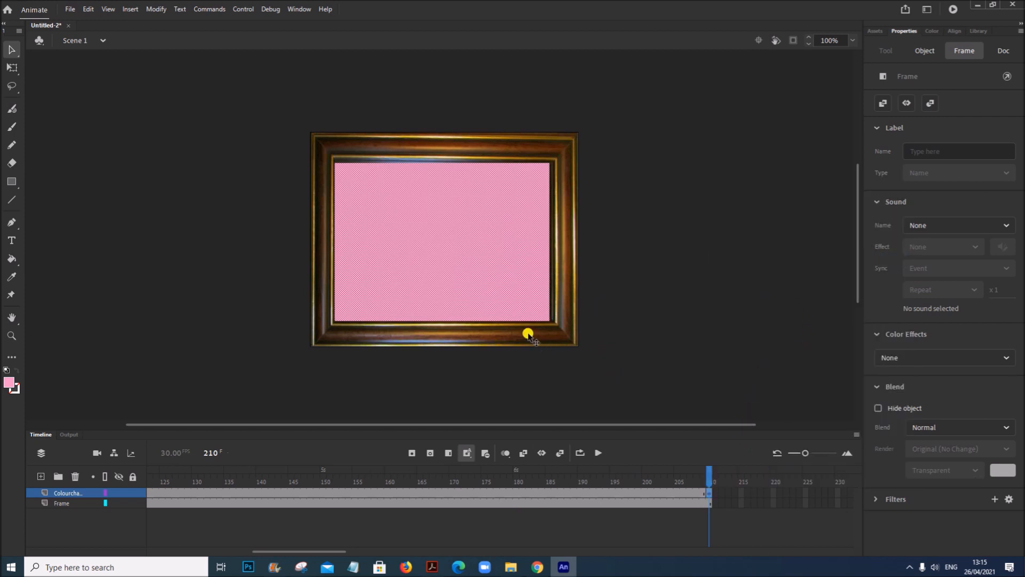
Step: Select the rectangle at frame 210 and check the final red background value in the exam paper
click(517, 316)
click(888, 231)
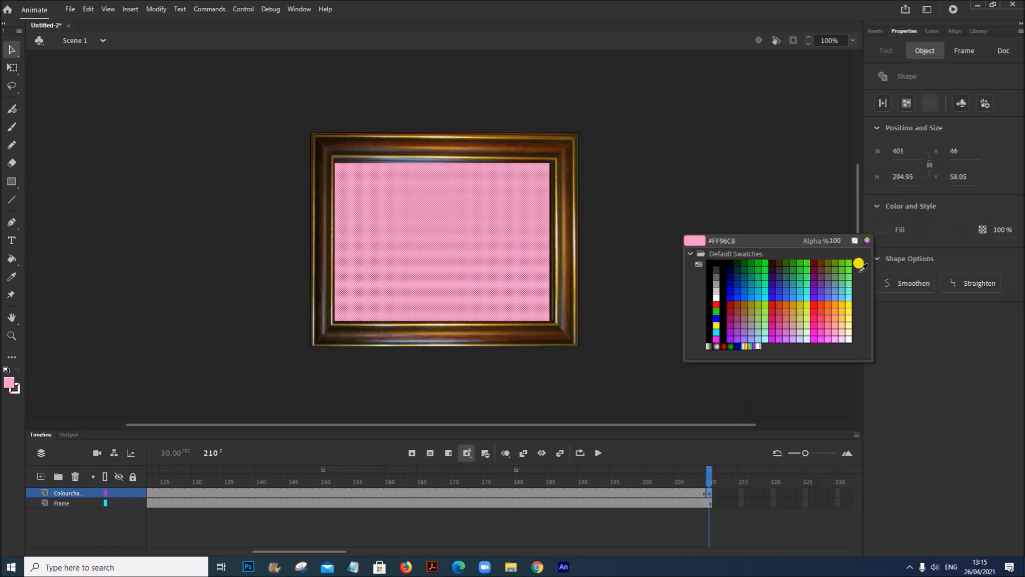
click(443, 566)
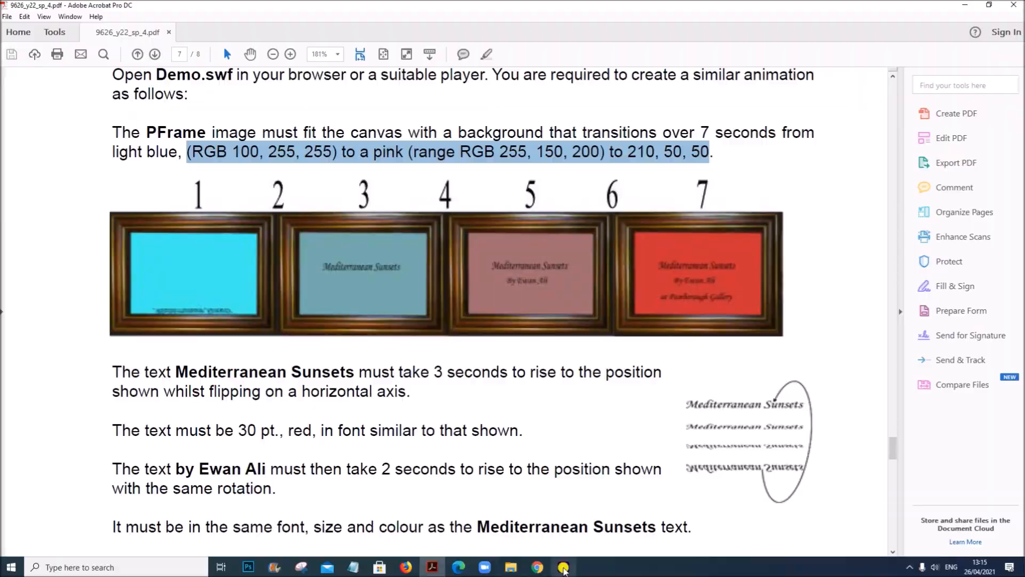
click(564, 567)
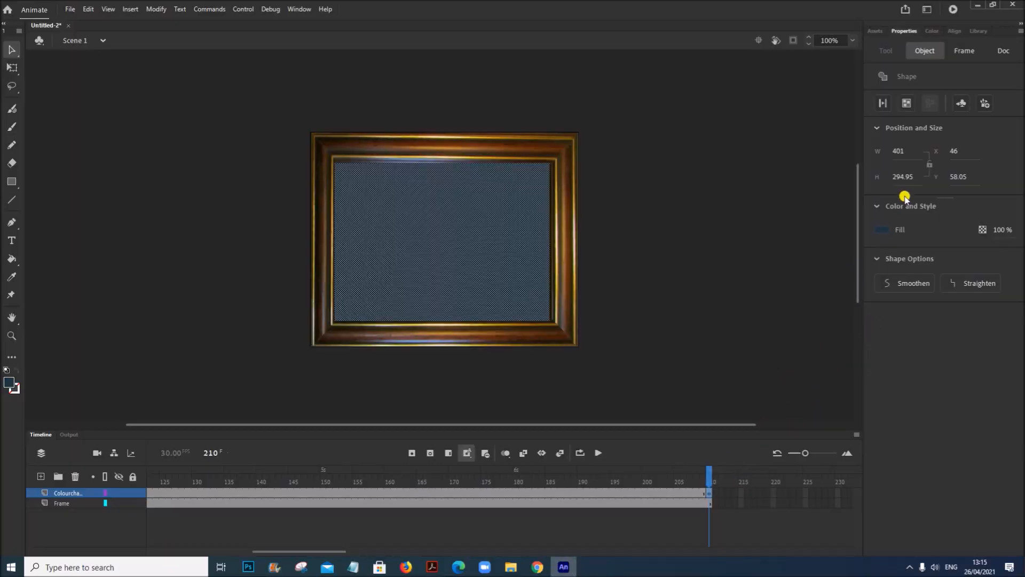
Step: Set the rectangle's fill at frame 210 of the Colourchange layer to RGB 210, 50, 50
click(711, 492)
click(462, 259)
click(708, 493)
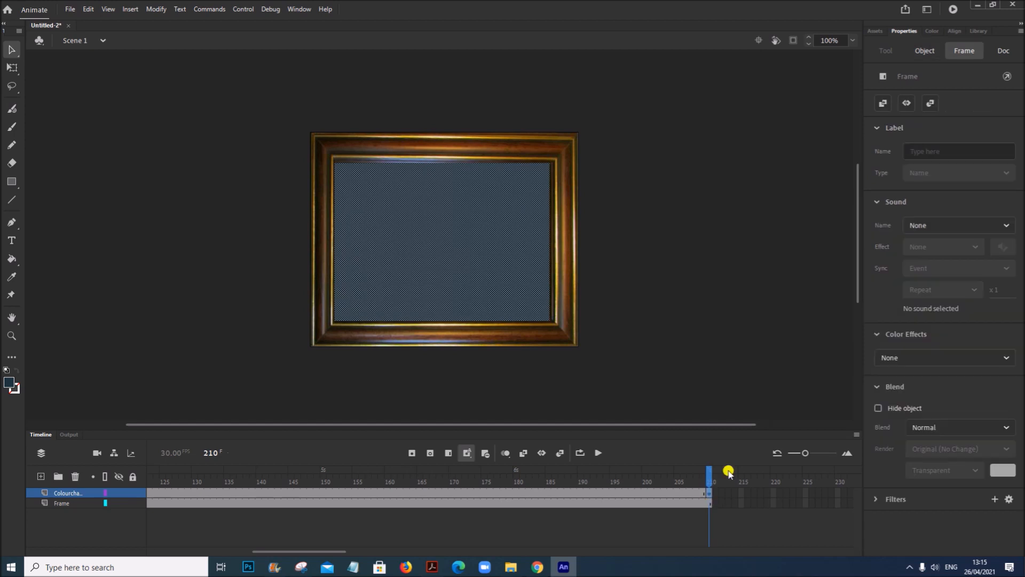
click(463, 254)
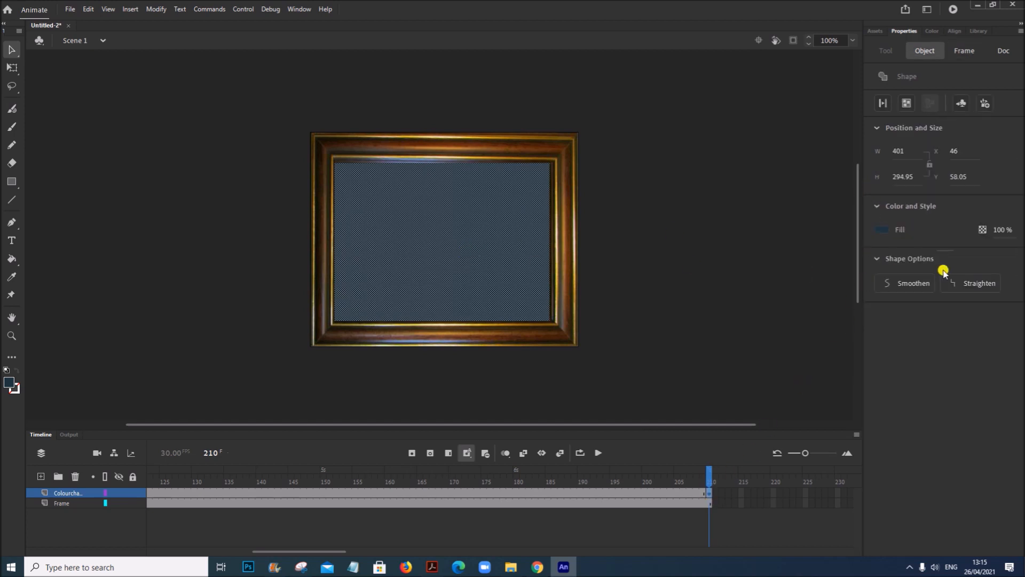
click(882, 230)
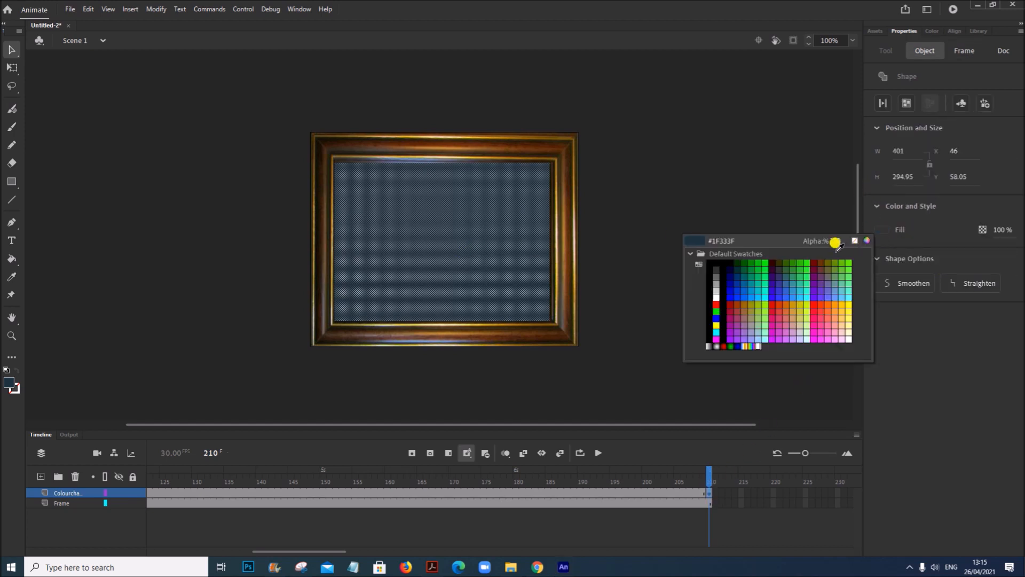
click(866, 240)
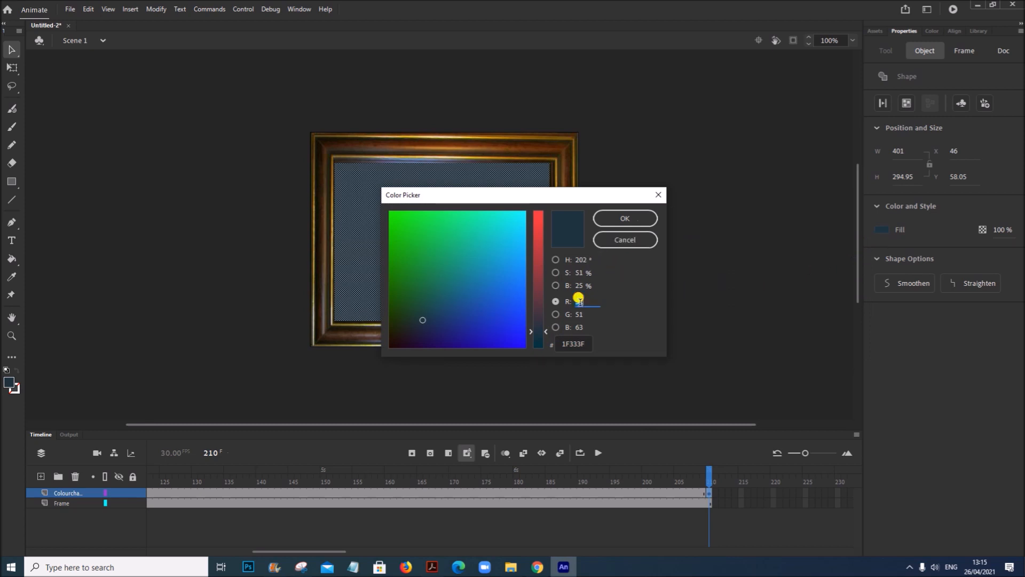
text(210)
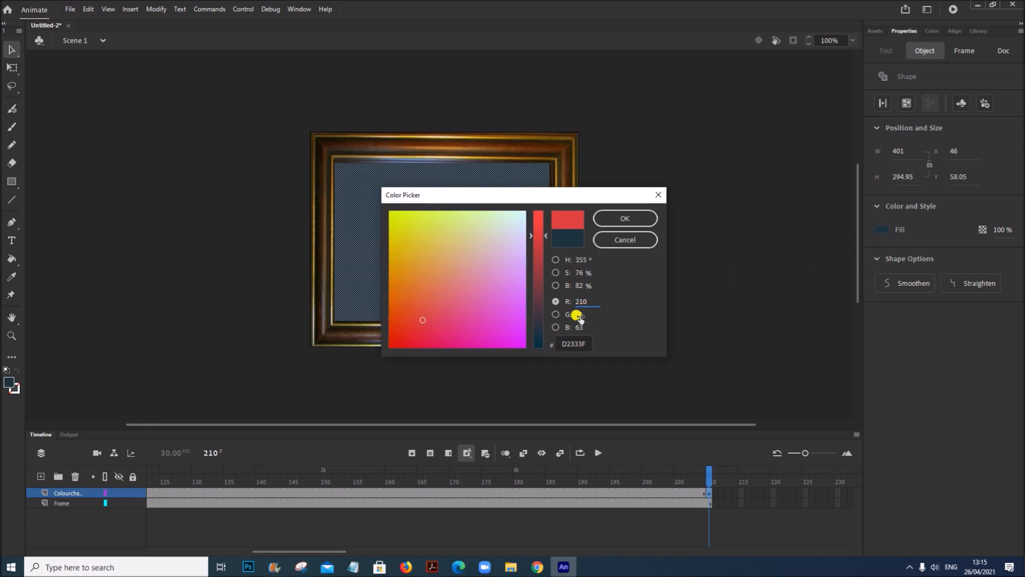
text(50)
click(575, 326)
text(50)
click(623, 219)
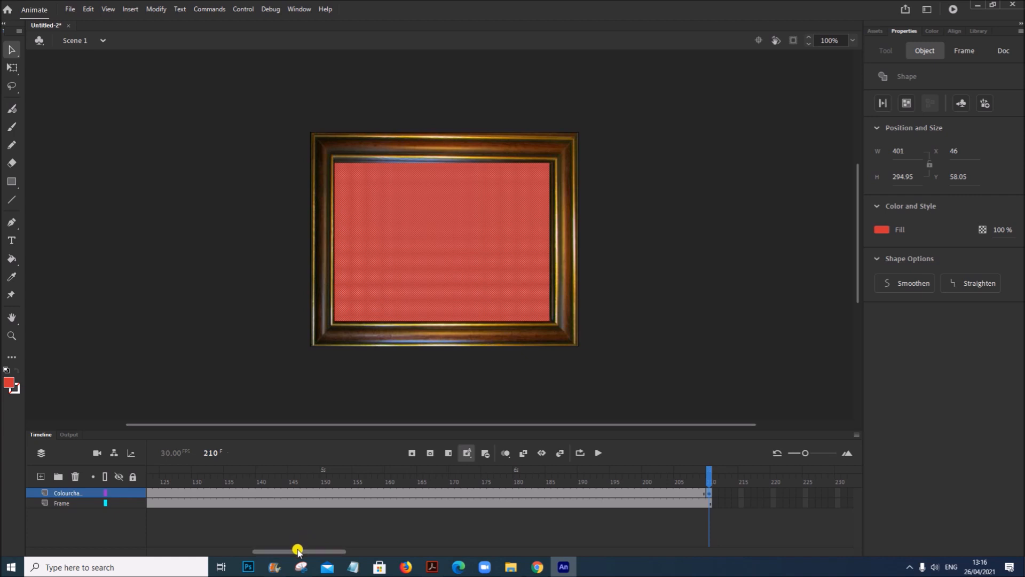
Step: Create a shape tween from frame 105 to frame 210 on the Colourchange layer and preview the colour transition
drag(297, 552, 266, 551)
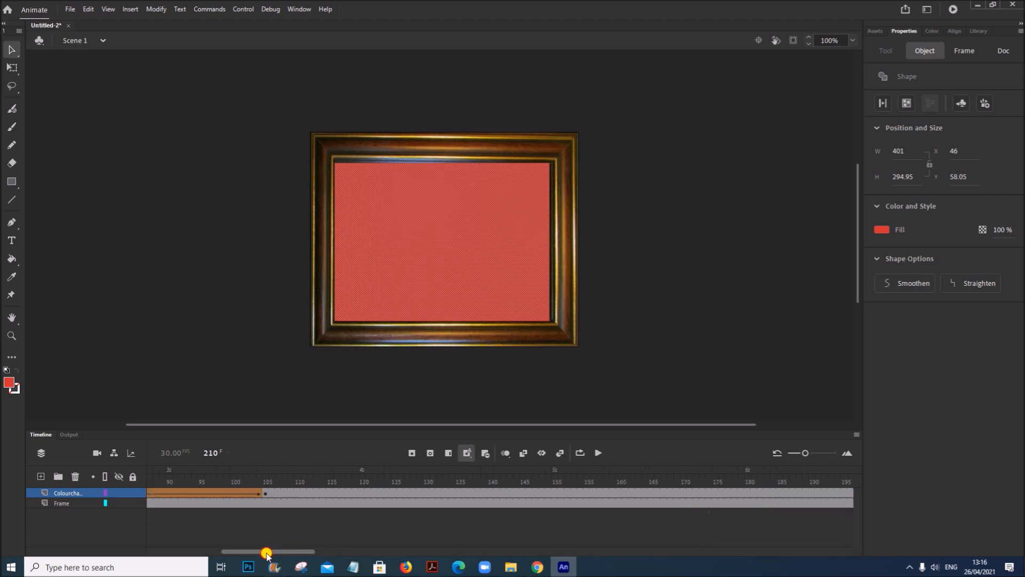
click(267, 494)
click(130, 9)
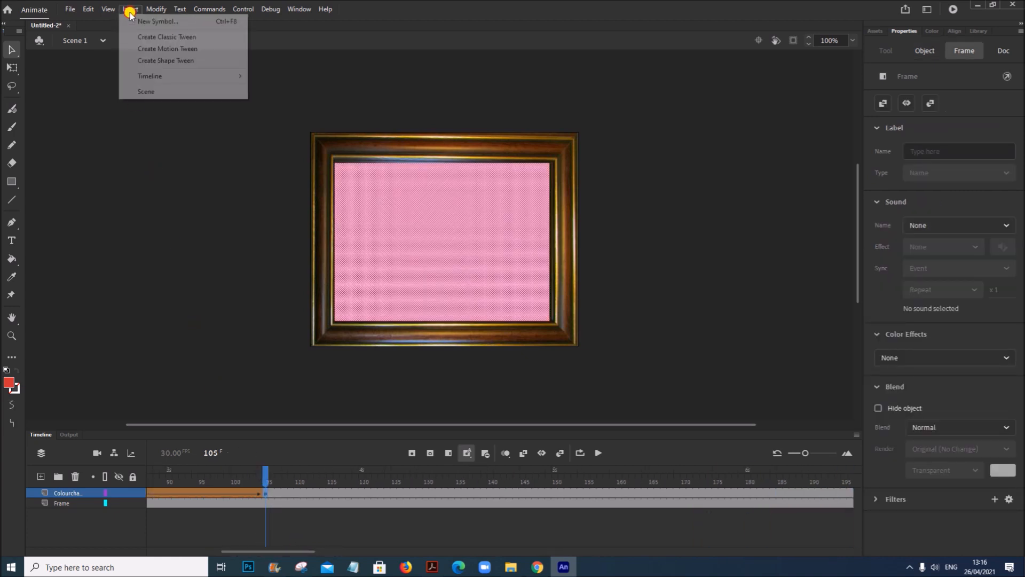
click(168, 61)
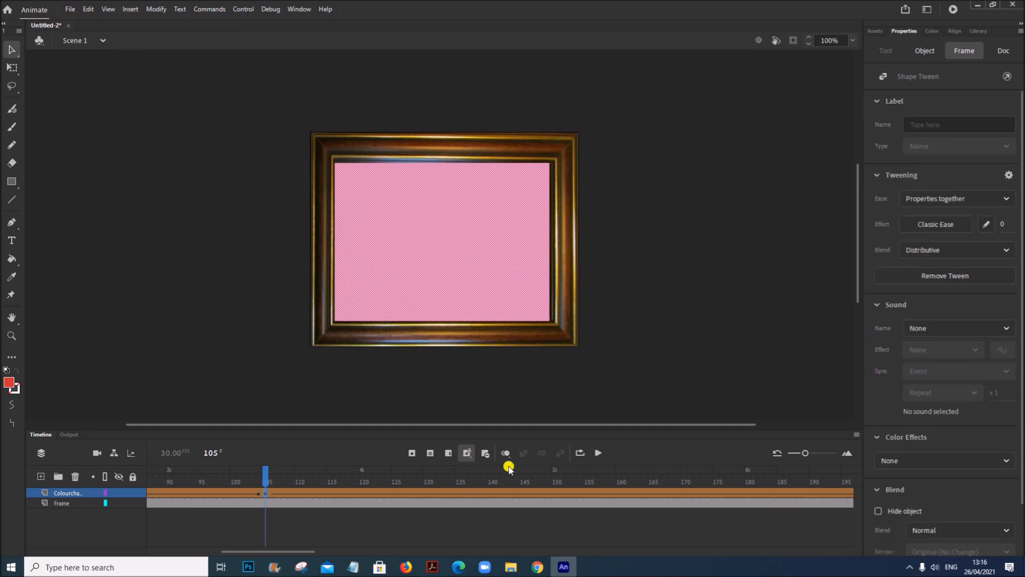
click(598, 451)
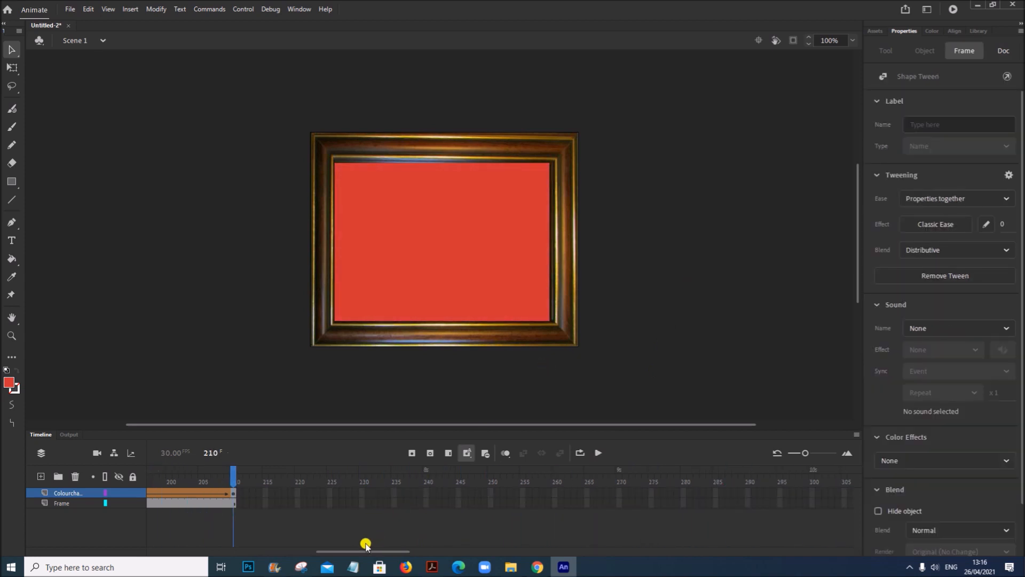
drag(352, 551, 158, 542)
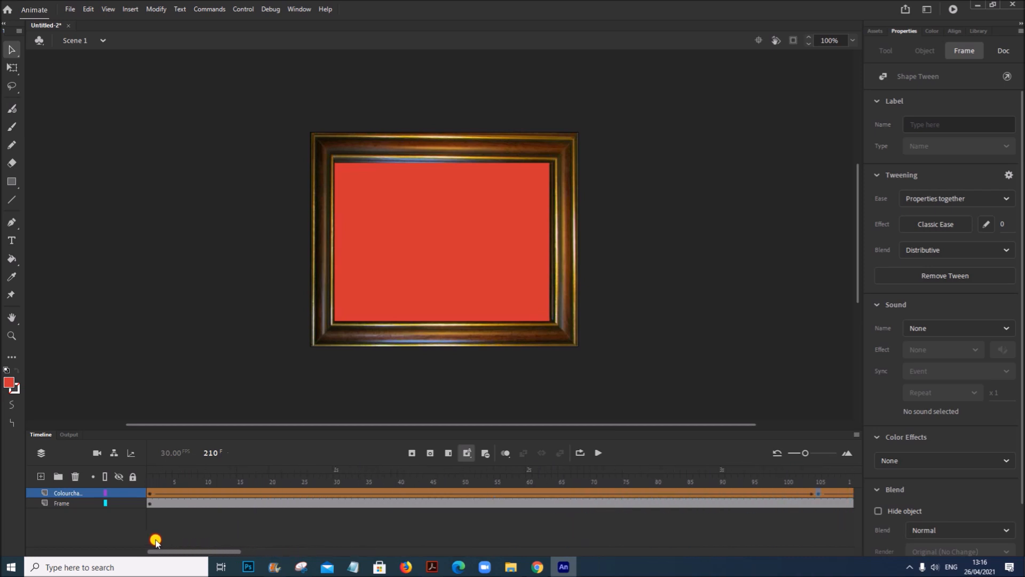
Step: Review the text requirements of question 6 in the exam paper and copy the words "Mediterranean Sunsets"
click(432, 566)
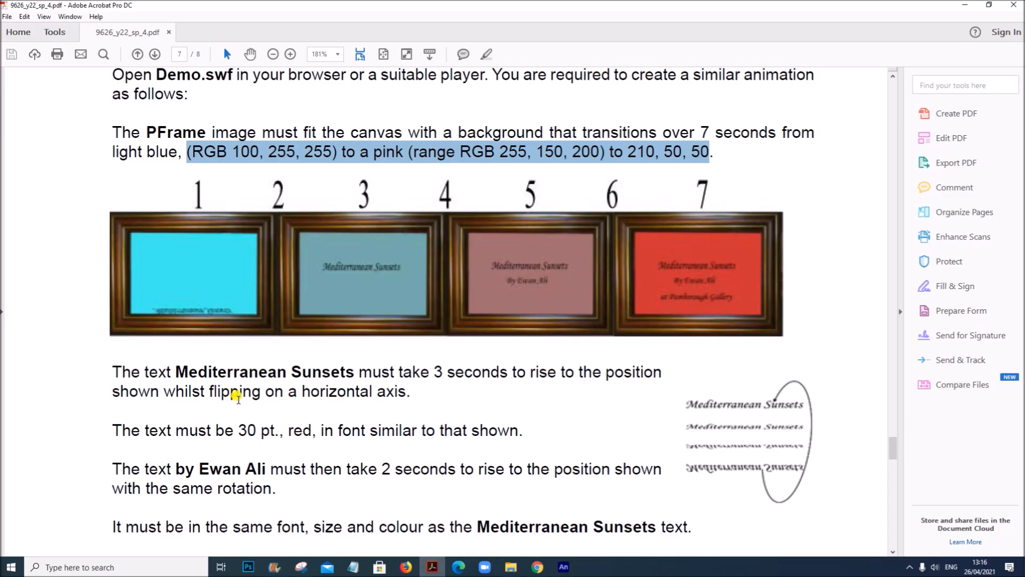
scroll(301, 389, down, 4)
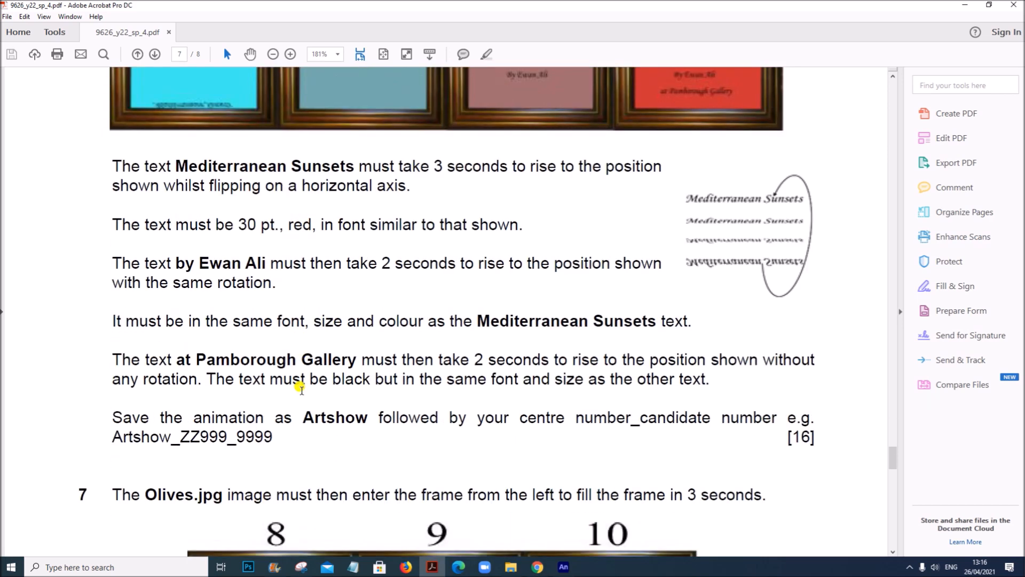
scroll(223, 308, up, 2)
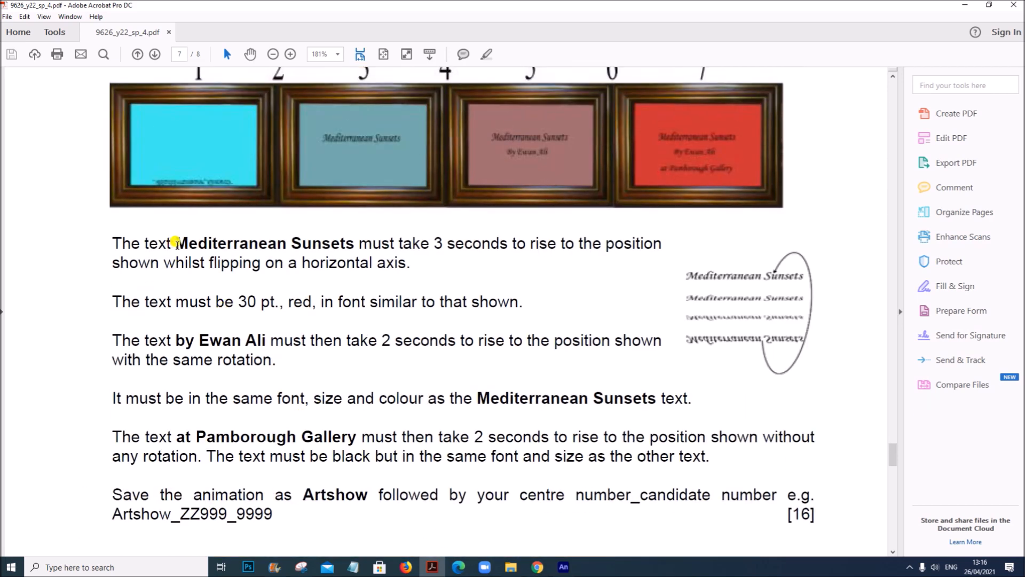
drag(176, 243, 351, 238)
key(ctrl+c)
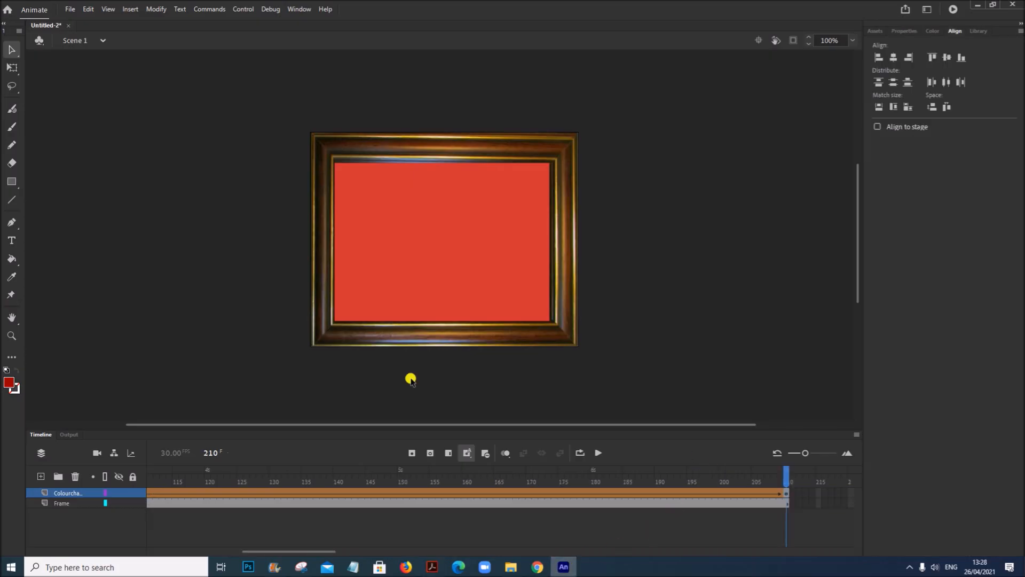
Step: Add a new layer above the Colourchange layer and name it Text1
drag(267, 552, 167, 548)
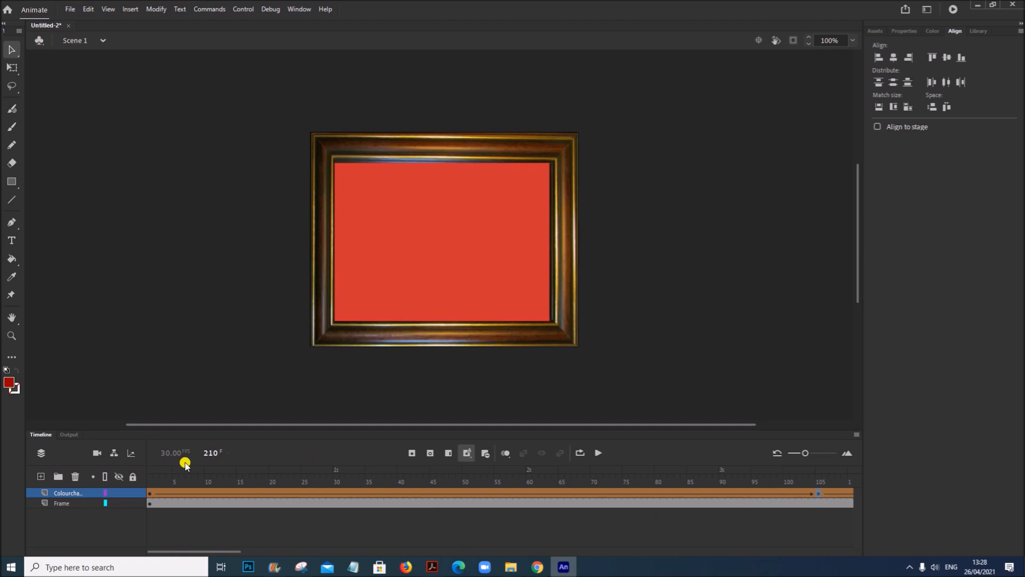
click(41, 478)
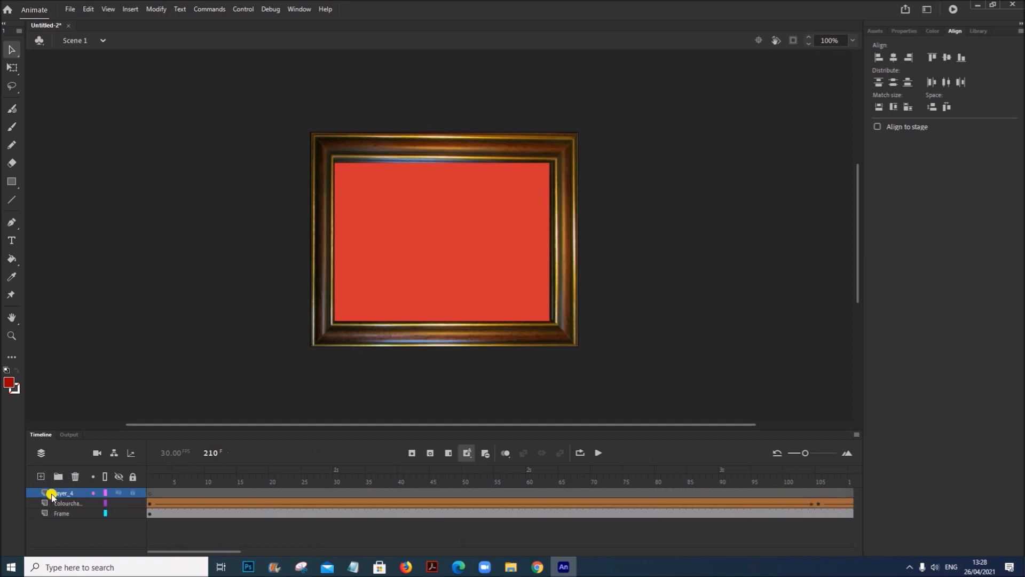
double_click(56, 492)
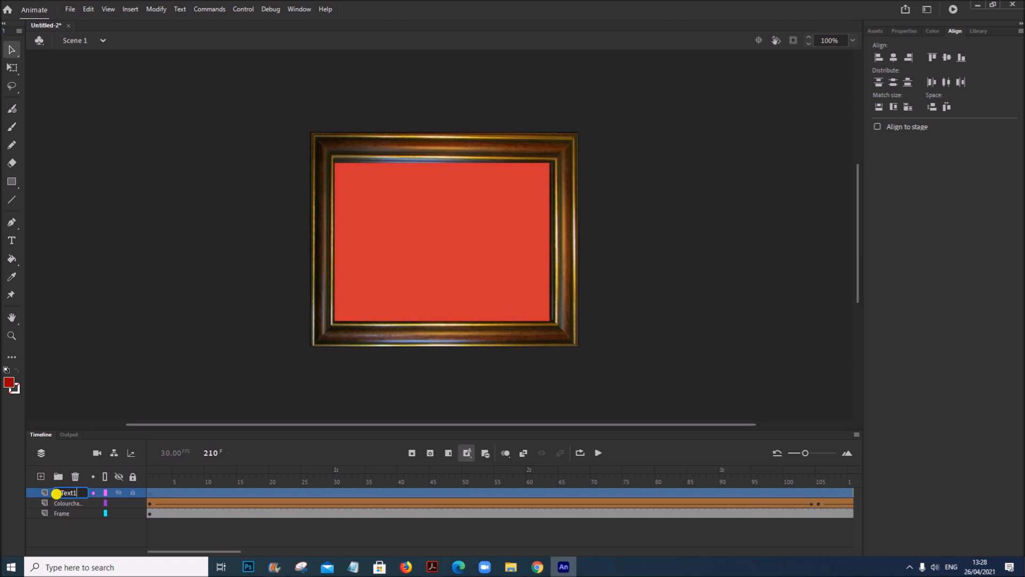
Step: Add the copied text "Mediterranean Sunsets" at frame 1 of the Text1 layer and move it to the bottom edge of the blue area
click(150, 493)
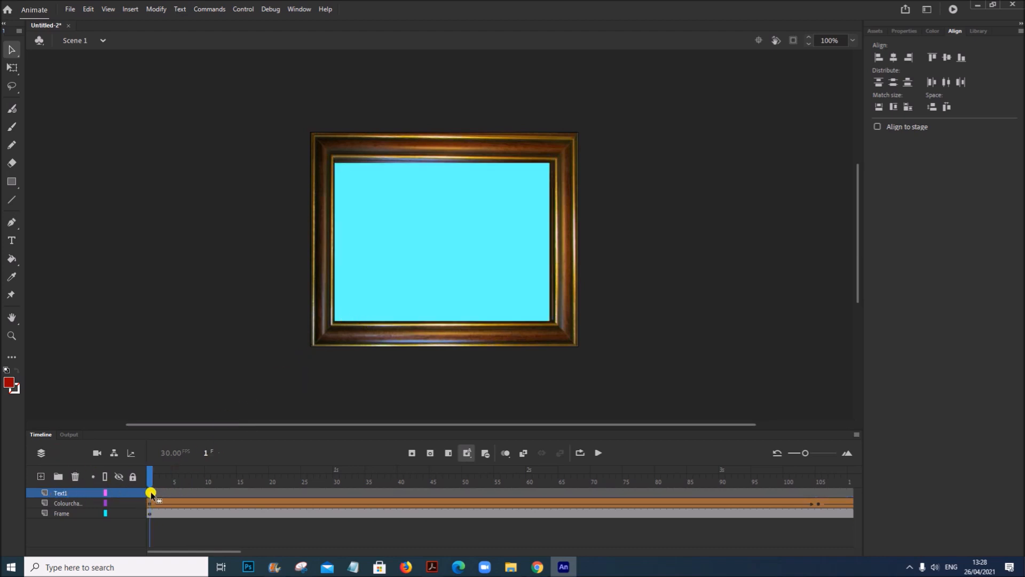
click(13, 241)
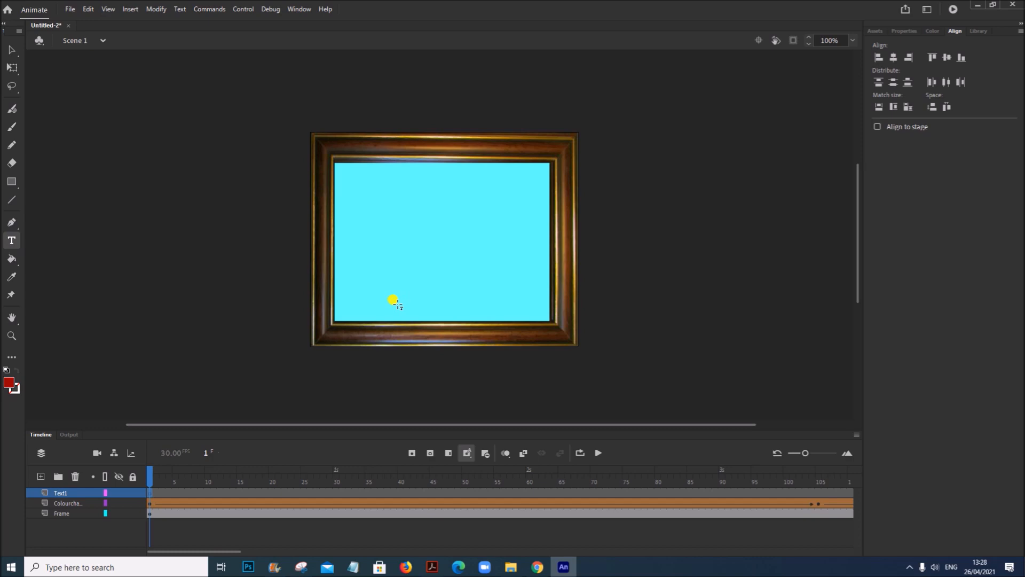
click(432, 567)
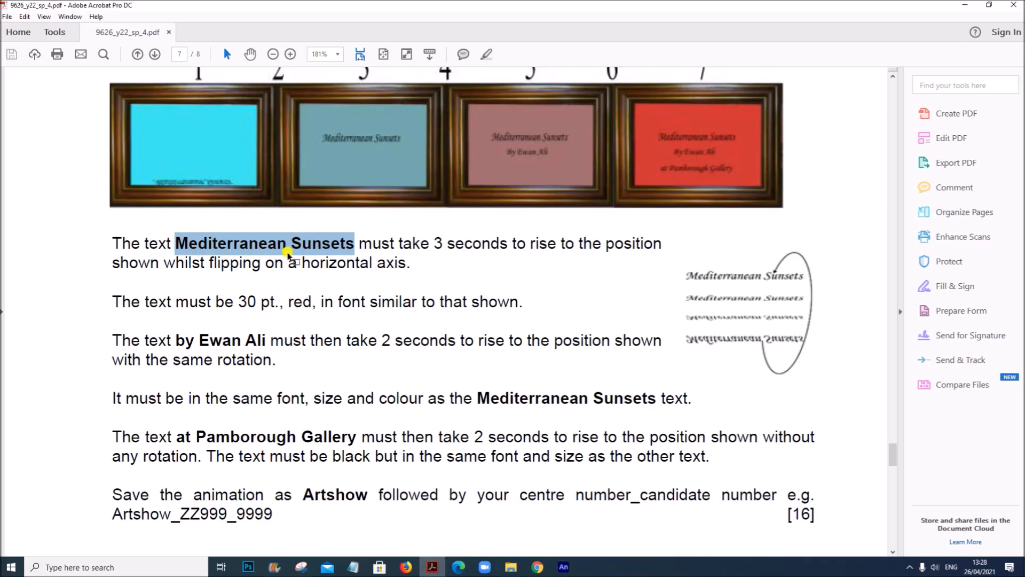
click(564, 566)
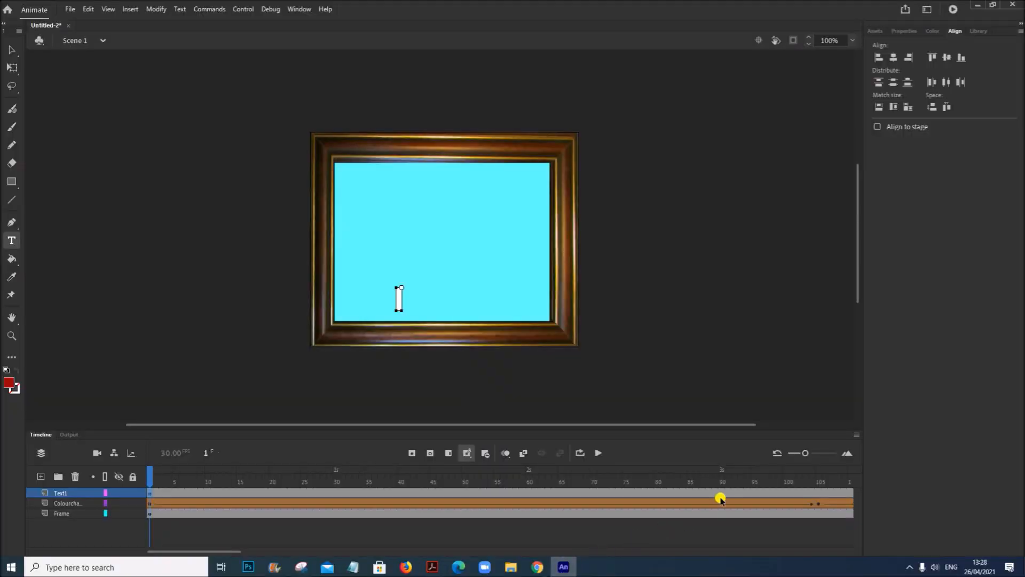
key(ctrl+v)
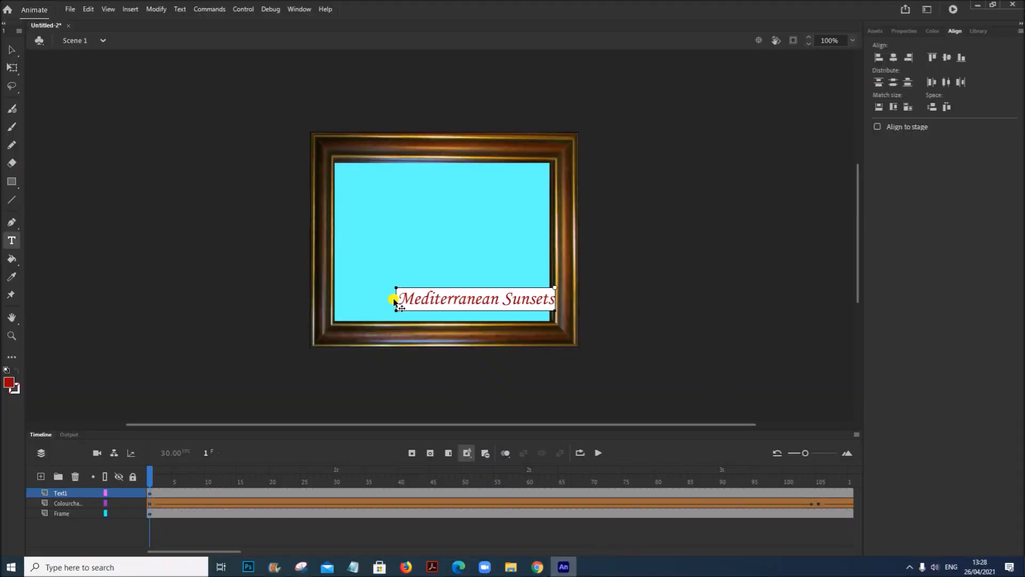
click(12, 49)
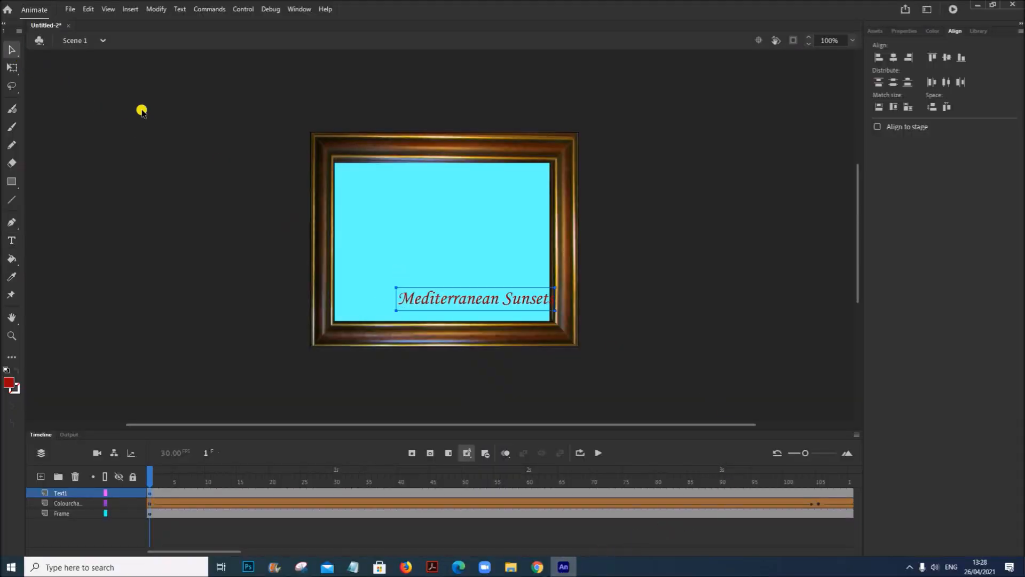
mouse_move(425, 293)
mouse_down()
mouse_move(407, 297)
mouse_move(414, 309)
mouse_up()
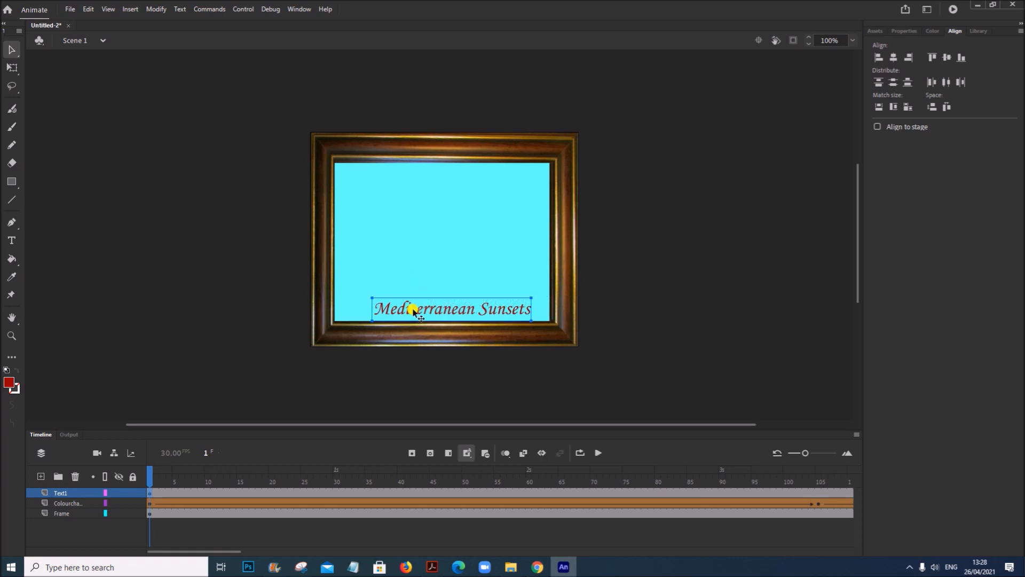
Step: Set the Mediterranean Sunsets text size to 30 pt and check its font and starting look against the exam paper
click(904, 31)
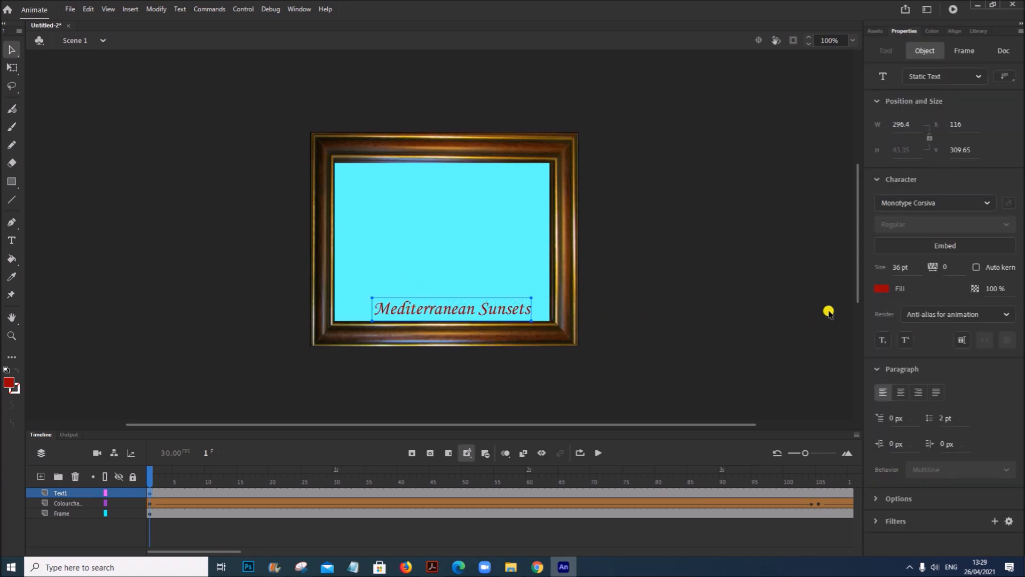
click(893, 267)
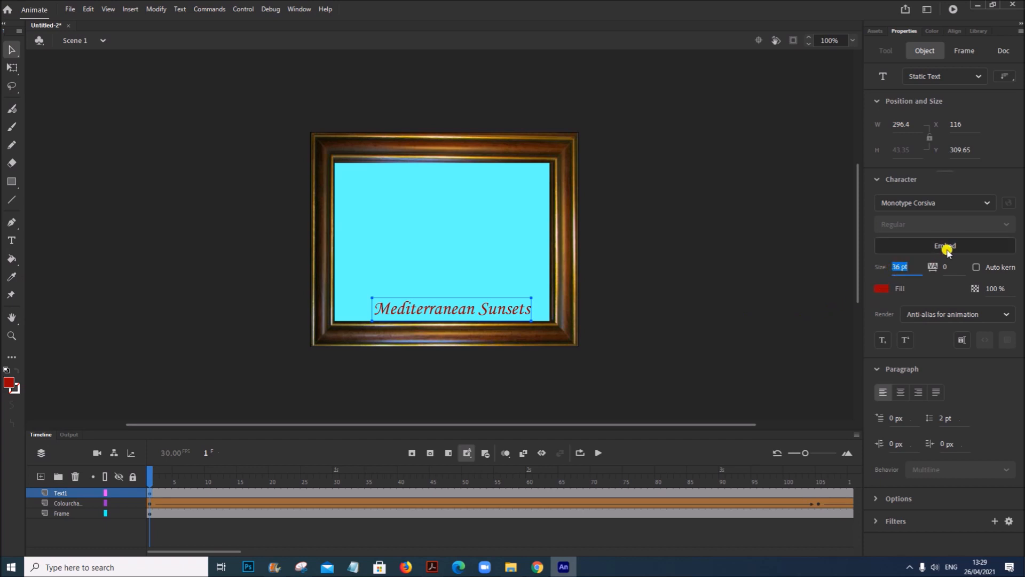
text(30)
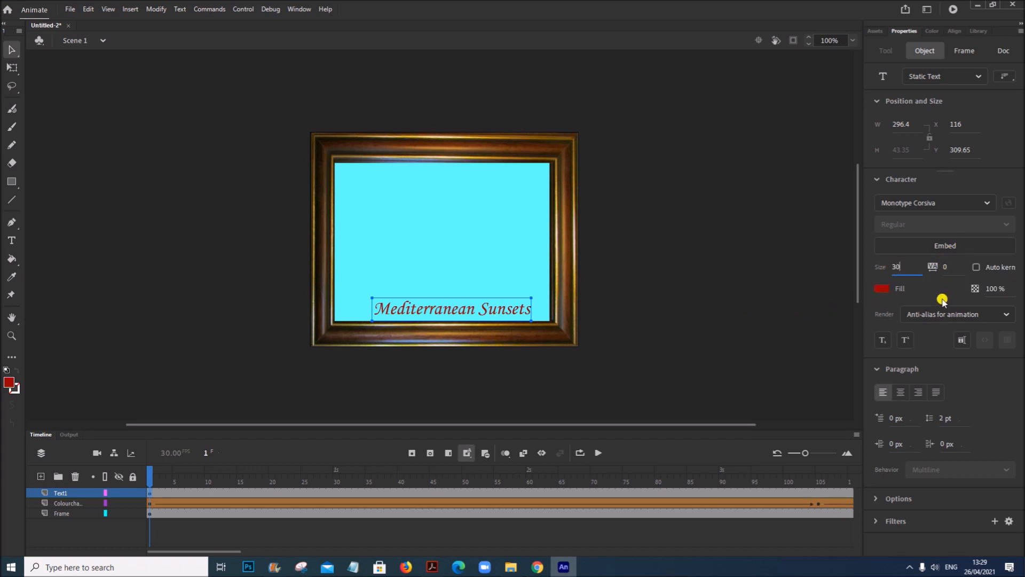
key(Return)
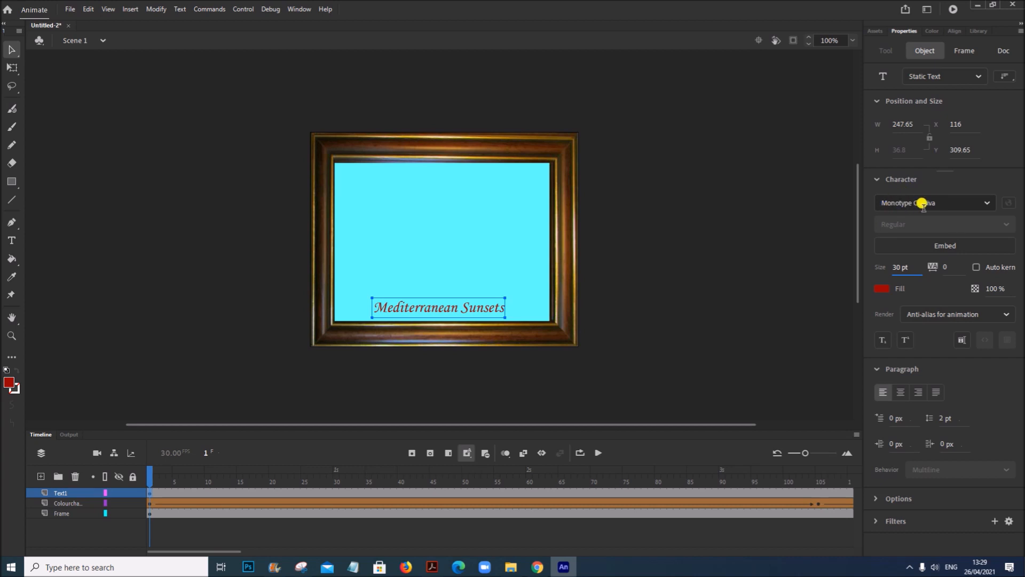
click(987, 205)
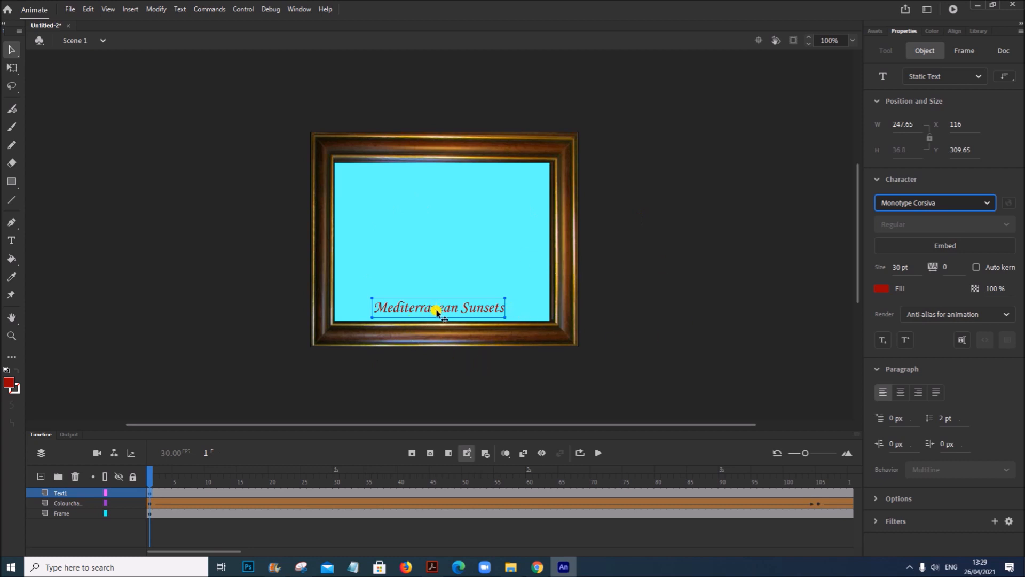
click(434, 570)
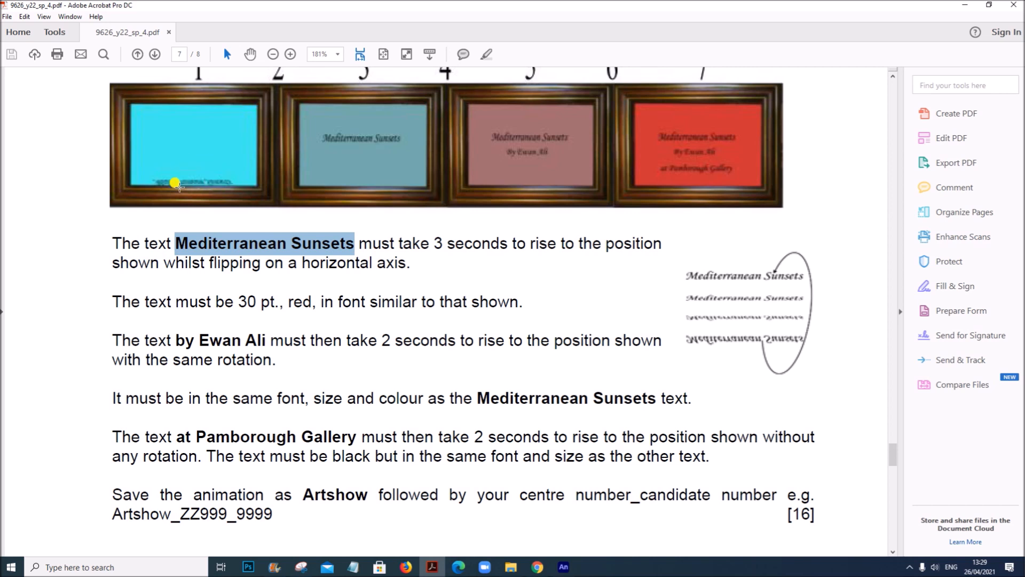
click(564, 567)
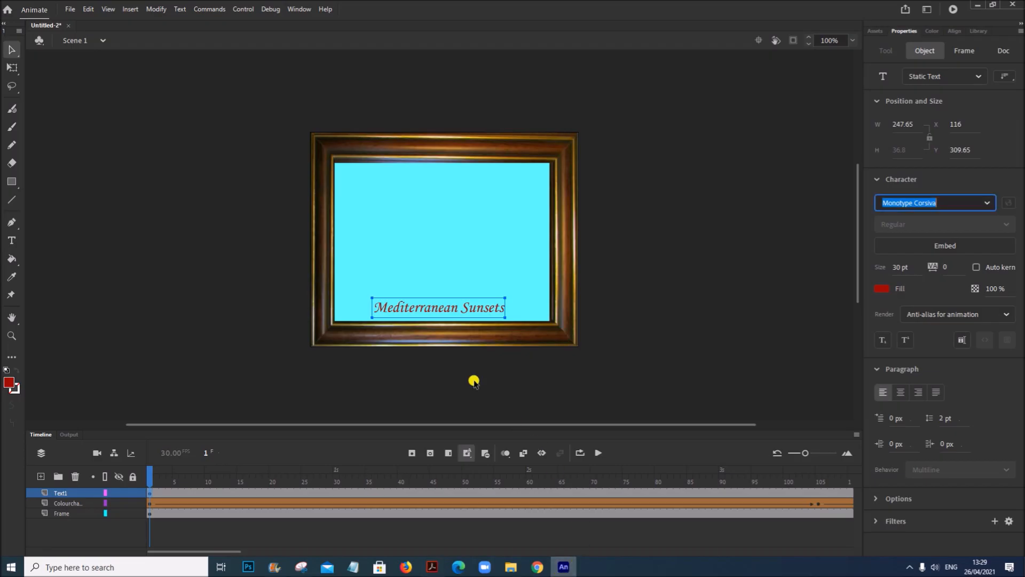
Step: Convert the Mediterranean Sunsets text at frame 1 to a movie clip symbol and flip it vertically
right_click(437, 312)
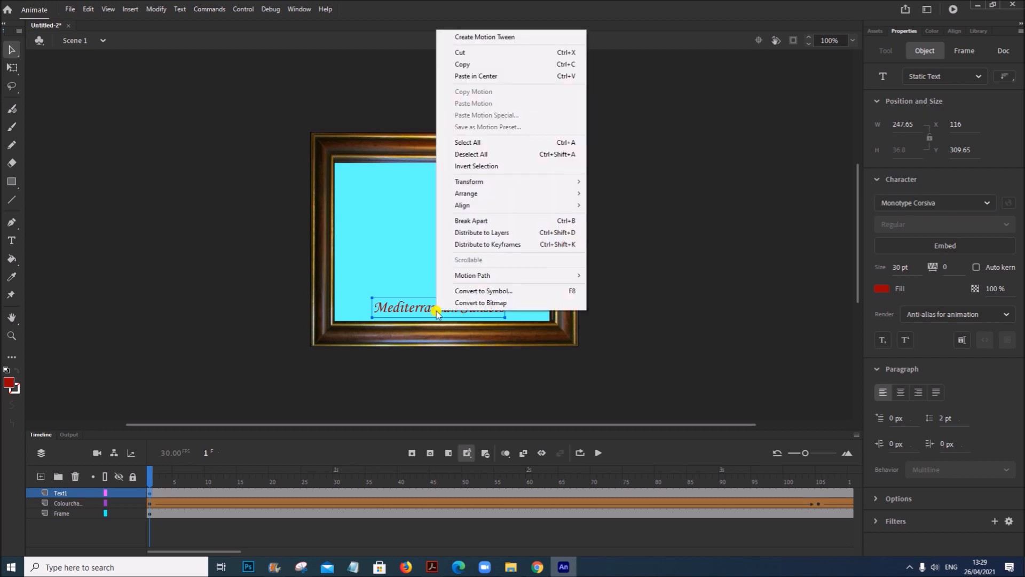
click(474, 291)
click(588, 104)
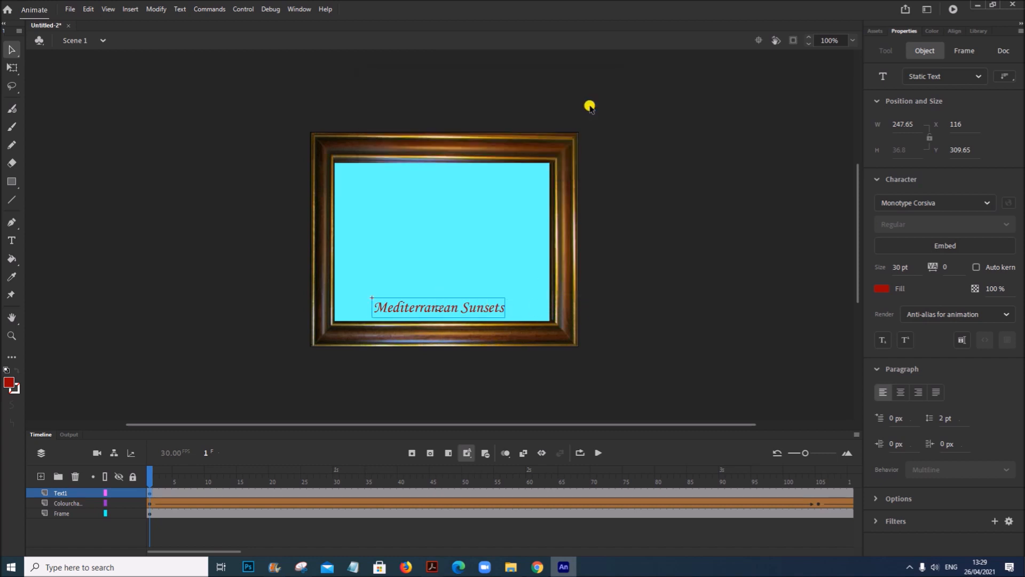
right_click(476, 309)
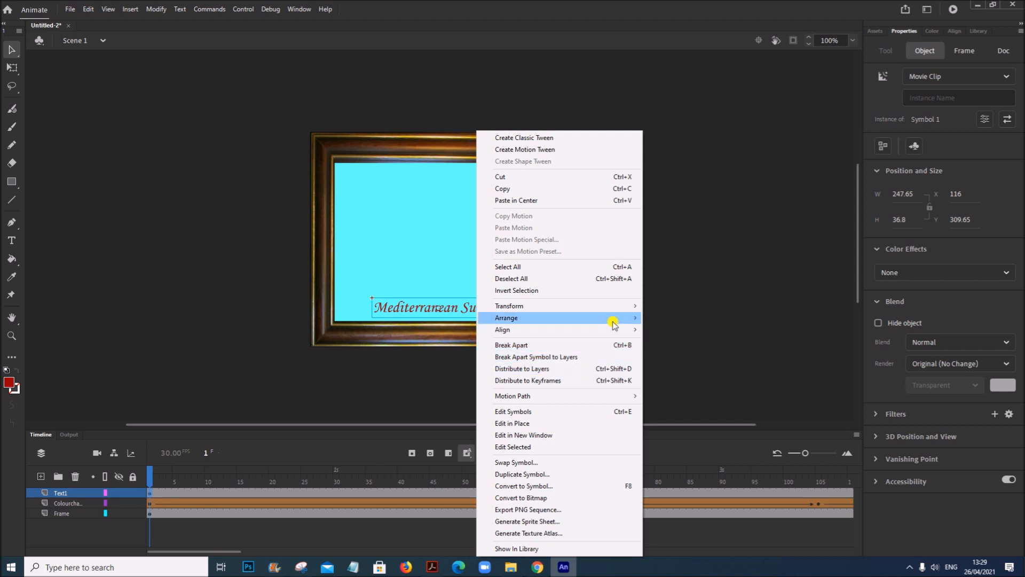
mouse_move(618, 310)
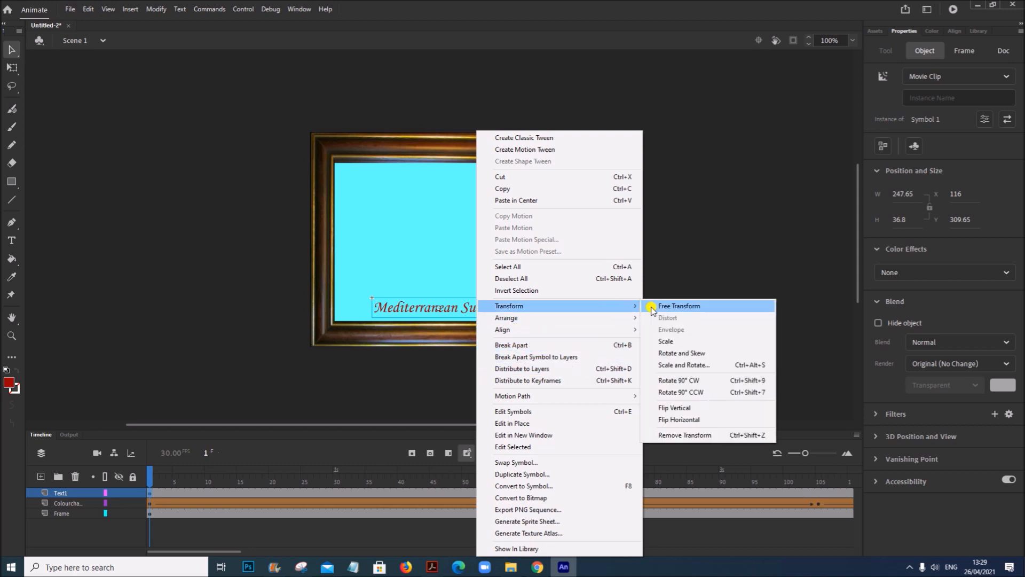
click(679, 409)
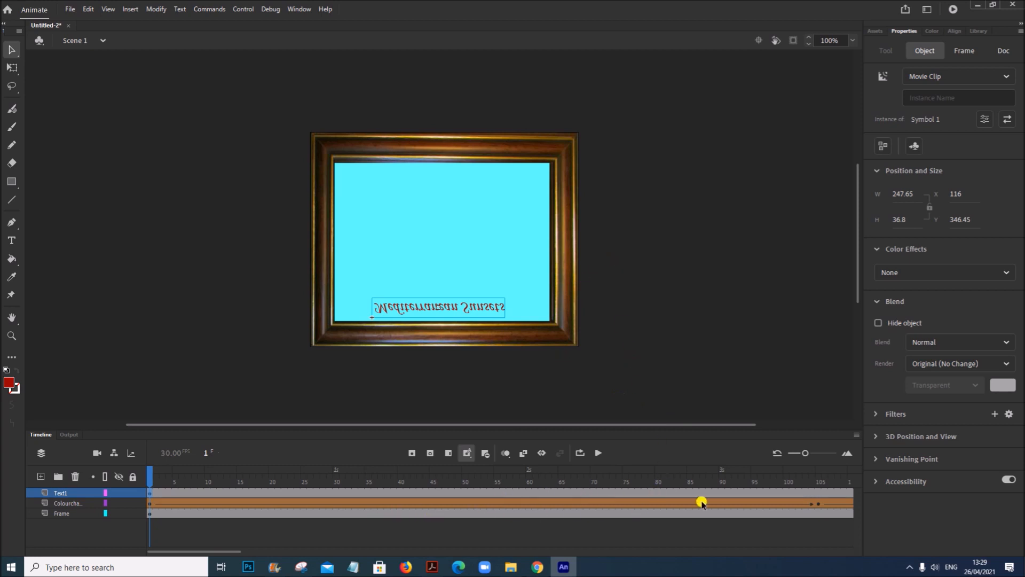
Step: At frame 90 of Text1, raise the Mediterranean Sunsets symbol to the picture's centre, X about 126 and Y about 218, and flip it vertically
click(721, 491)
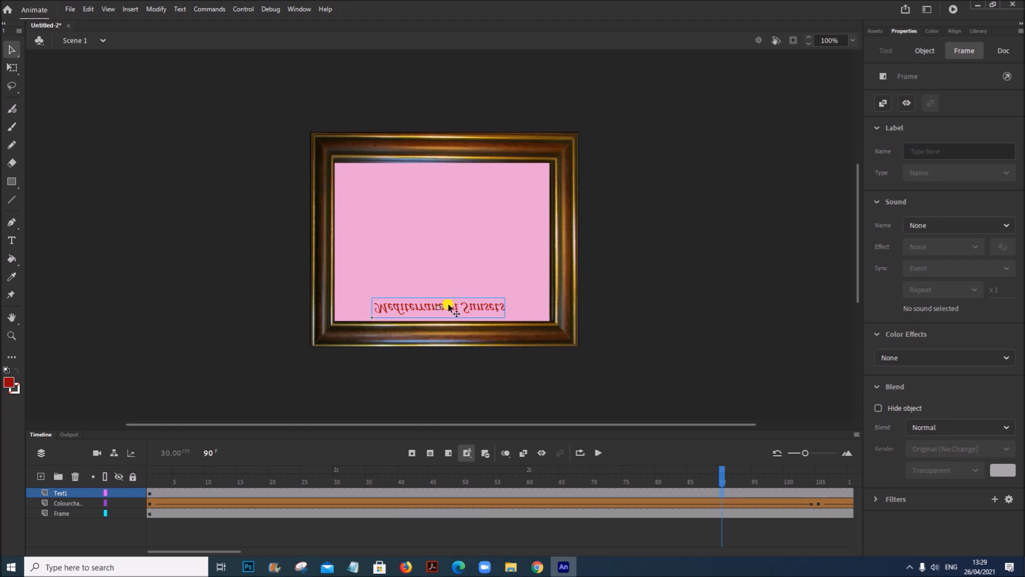
drag(449, 305, 452, 237)
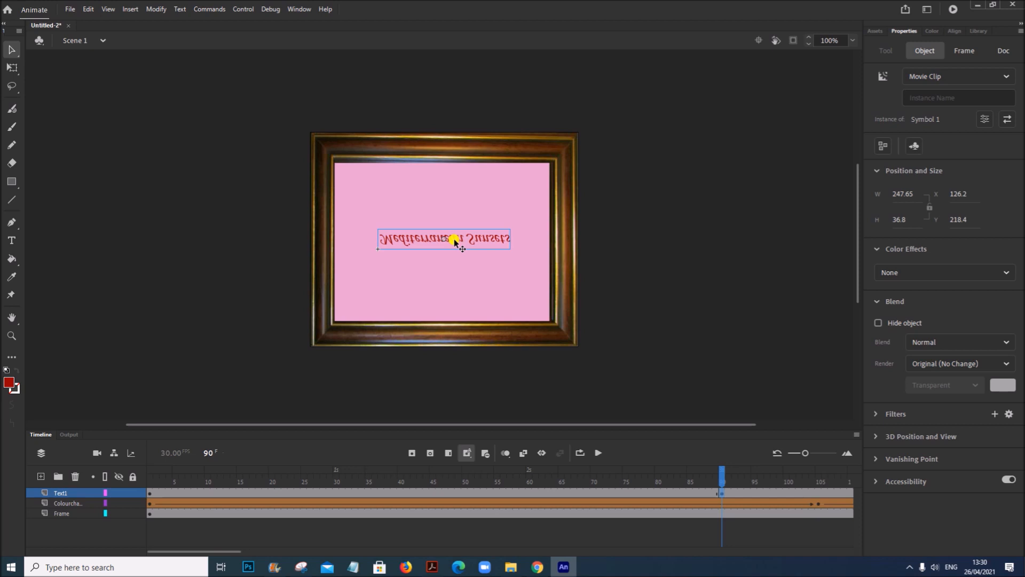
right_click(454, 239)
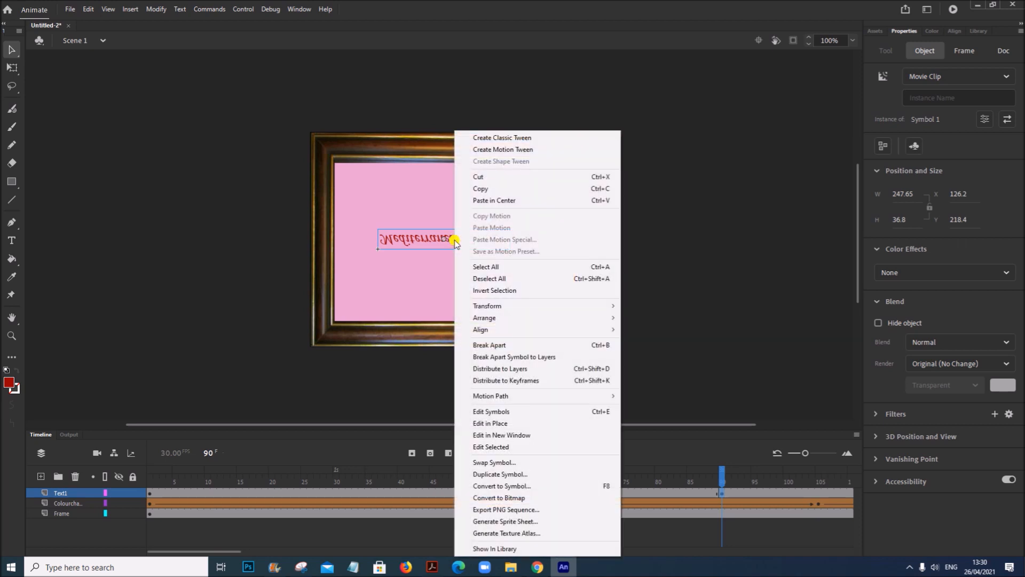
mouse_move(547, 309)
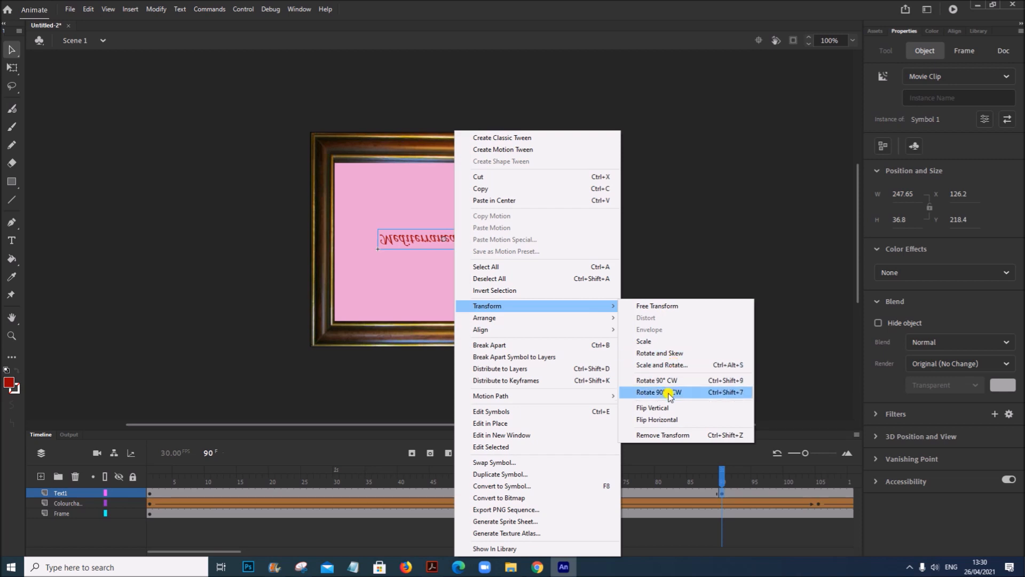
click(665, 408)
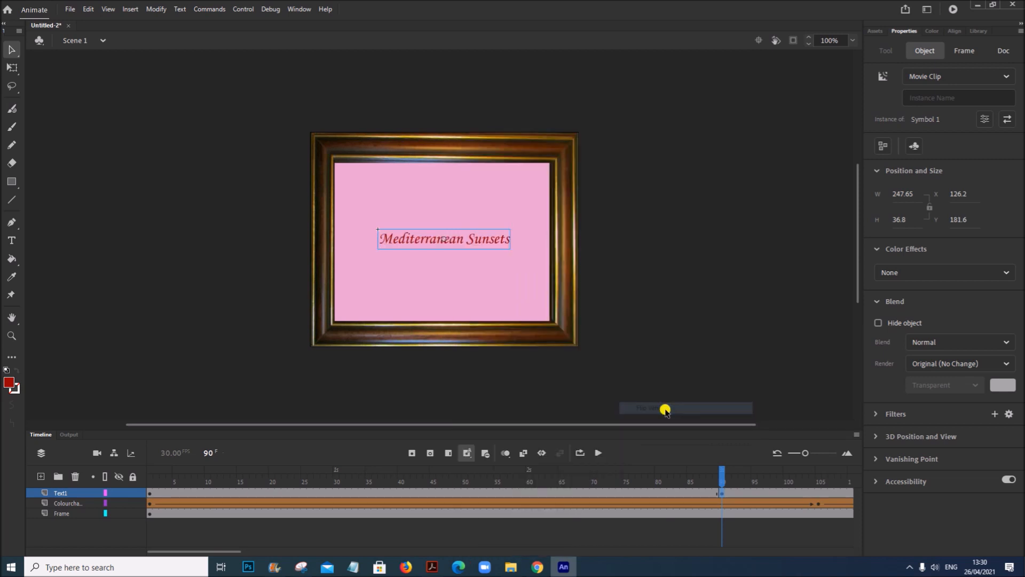
Step: Create a classic tween on Text1 from frame 1 to the frame 90 keyframe and preview the animation
click(150, 494)
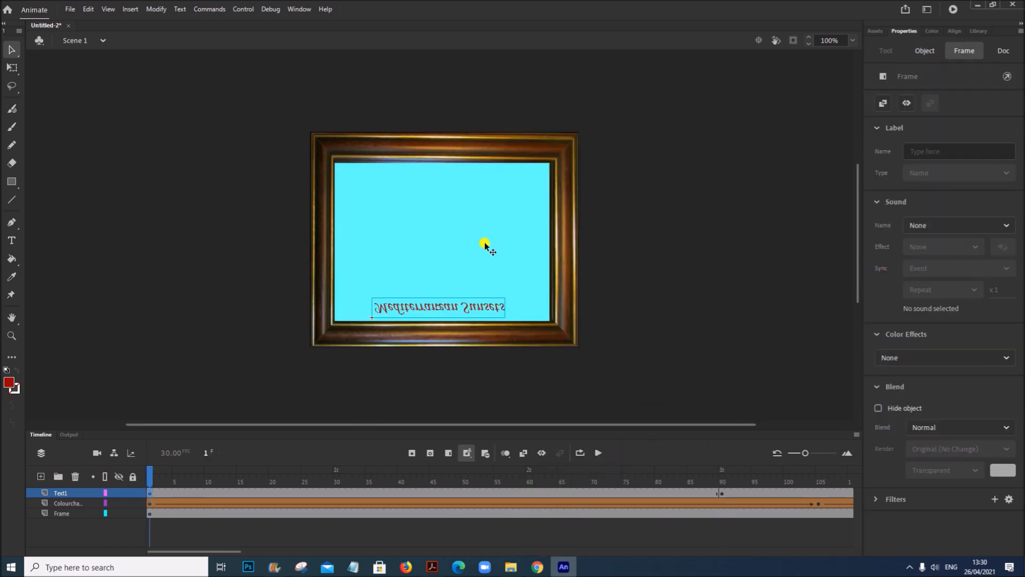
click(130, 9)
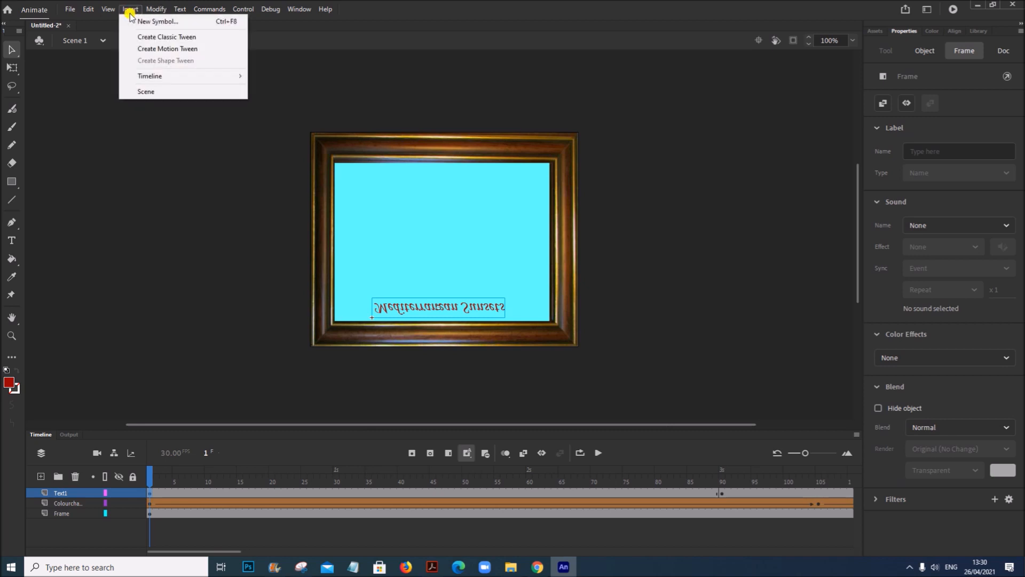
click(176, 37)
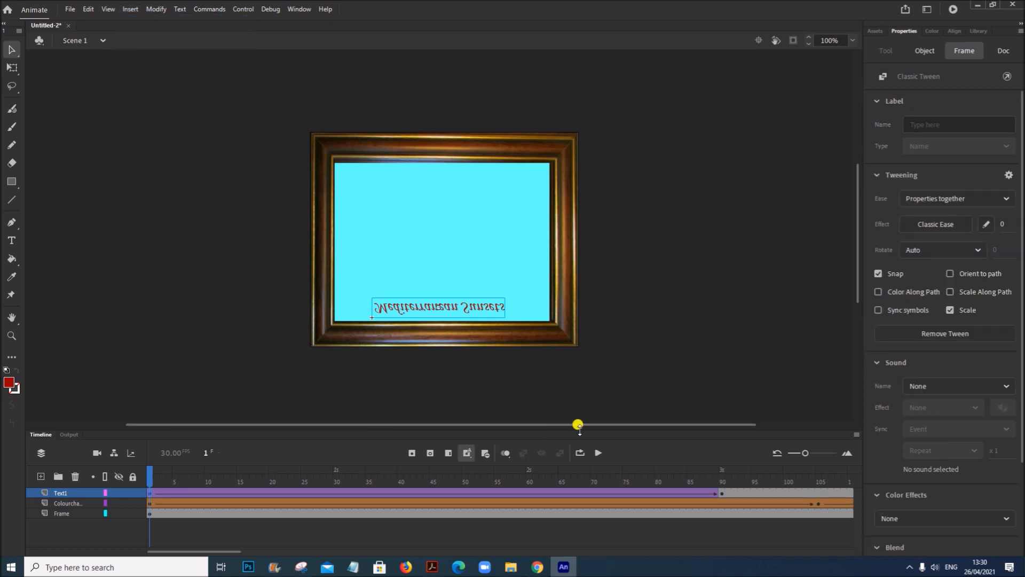
click(598, 453)
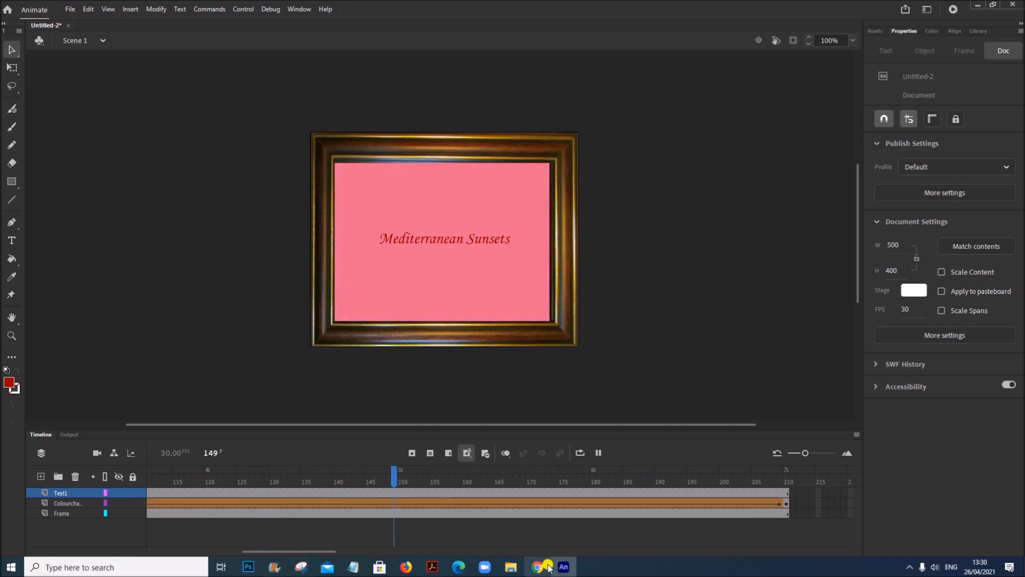
drag(269, 554, 172, 540)
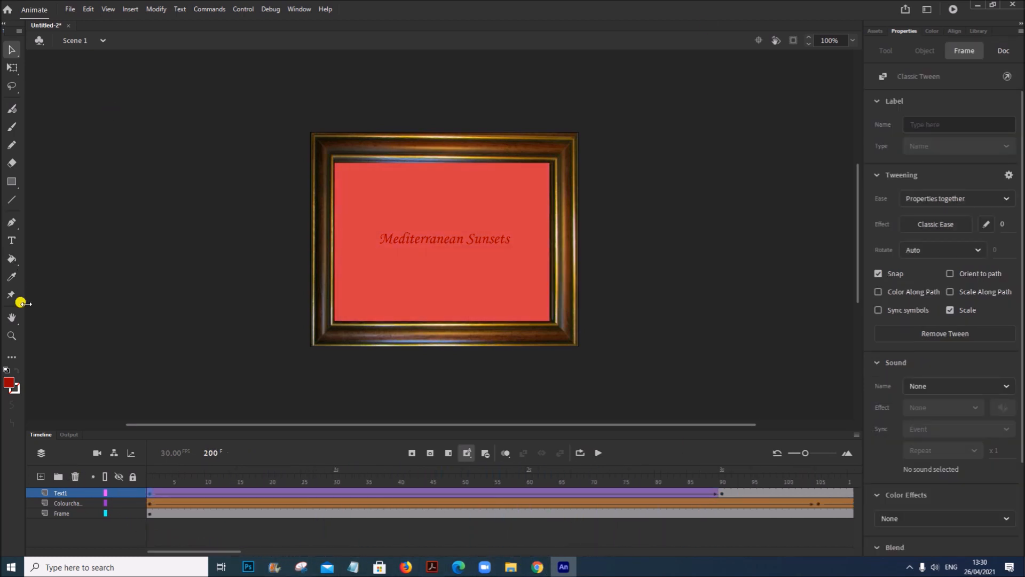
Step: Switch to the exam paper in Acrobat and copy the bold artist byline that rises after Mediterranean Sunsets
click(433, 566)
scroll(251, 368, down, 2)
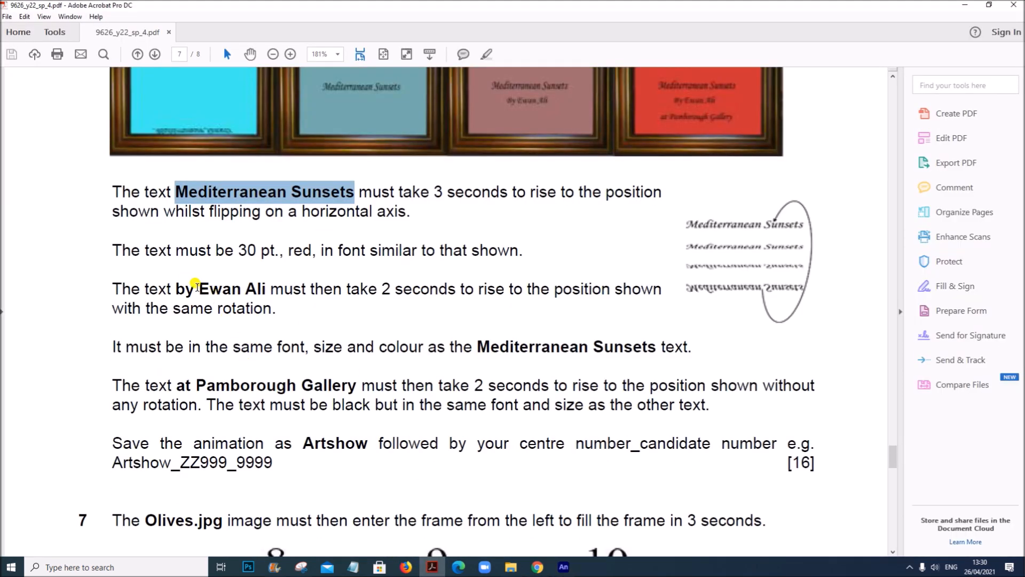
drag(176, 289, 254, 282)
key(ctrl+c)
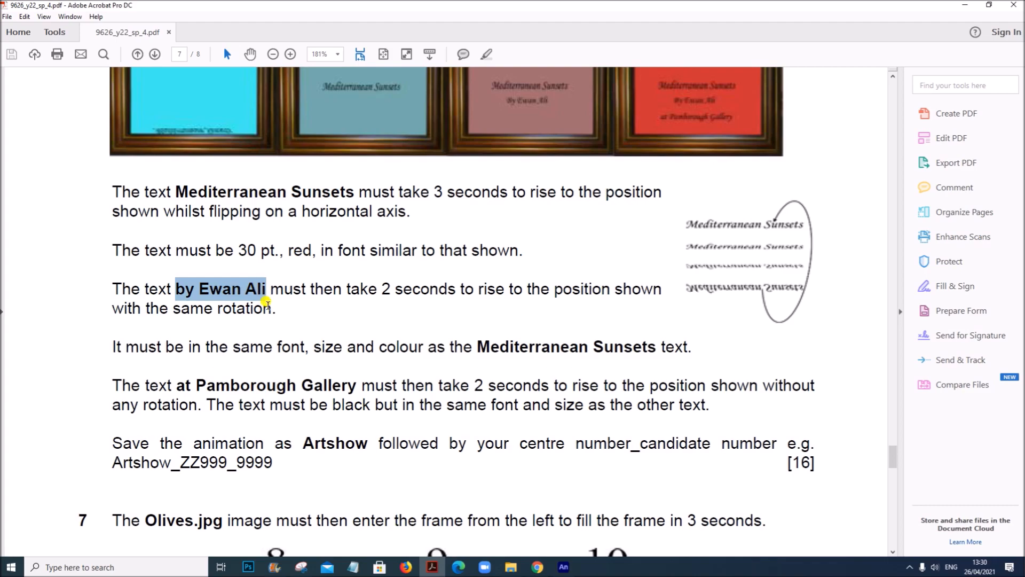
Step: Return to Animate, add a new layer above Text1 and name it Text2
click(561, 569)
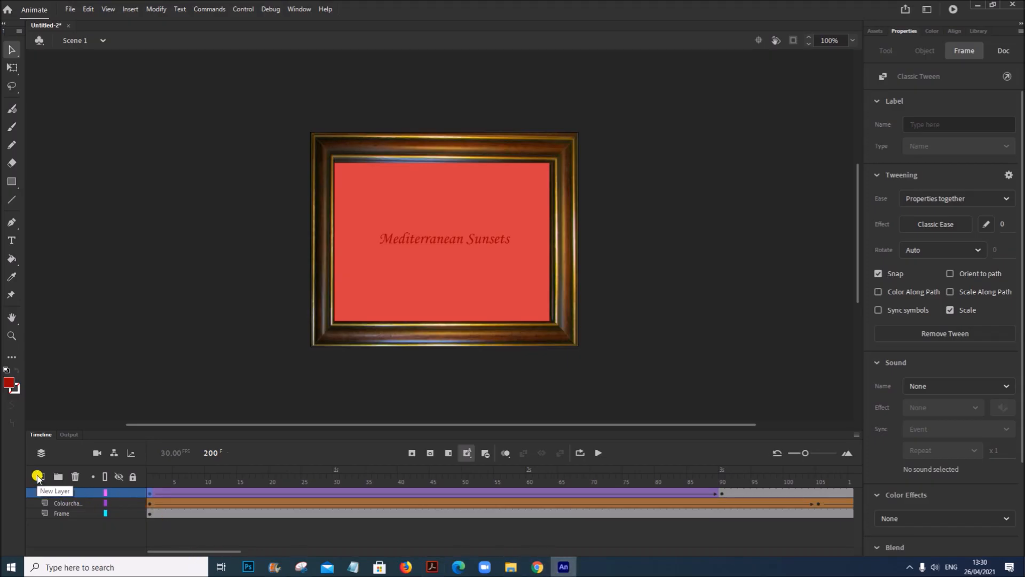
click(37, 477)
double_click(64, 493)
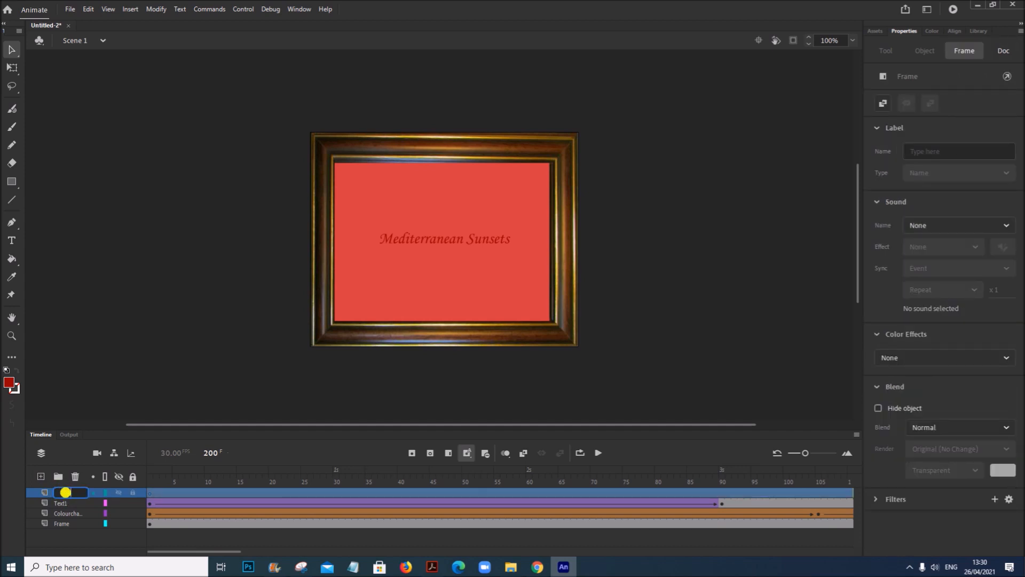
text(Text2)
Step: Add the copied artist byline at frame 90 of Text2 and place it at the pink area's bottom edge, X about 173 and Y about 318
click(721, 497)
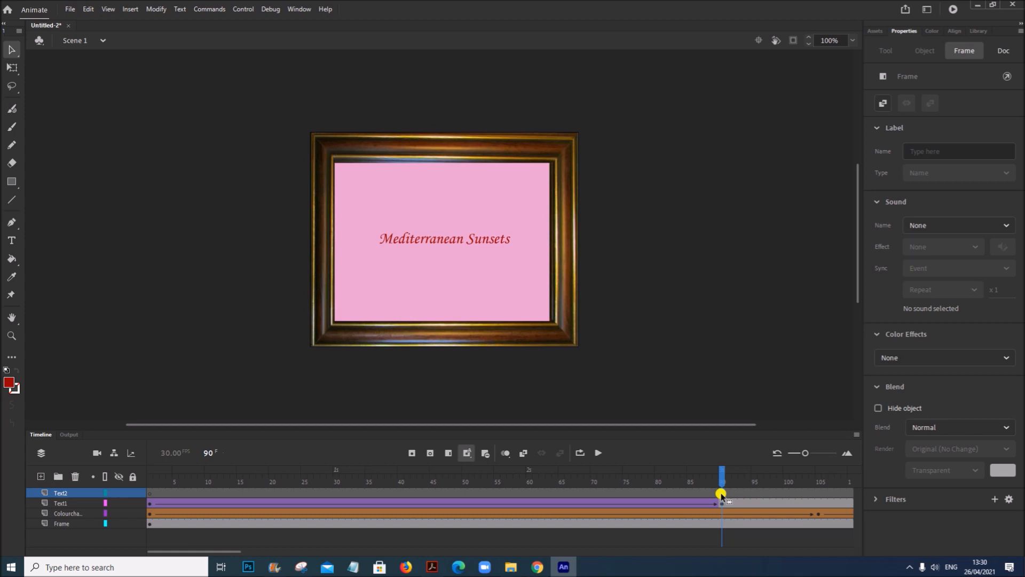
right_click(721, 495)
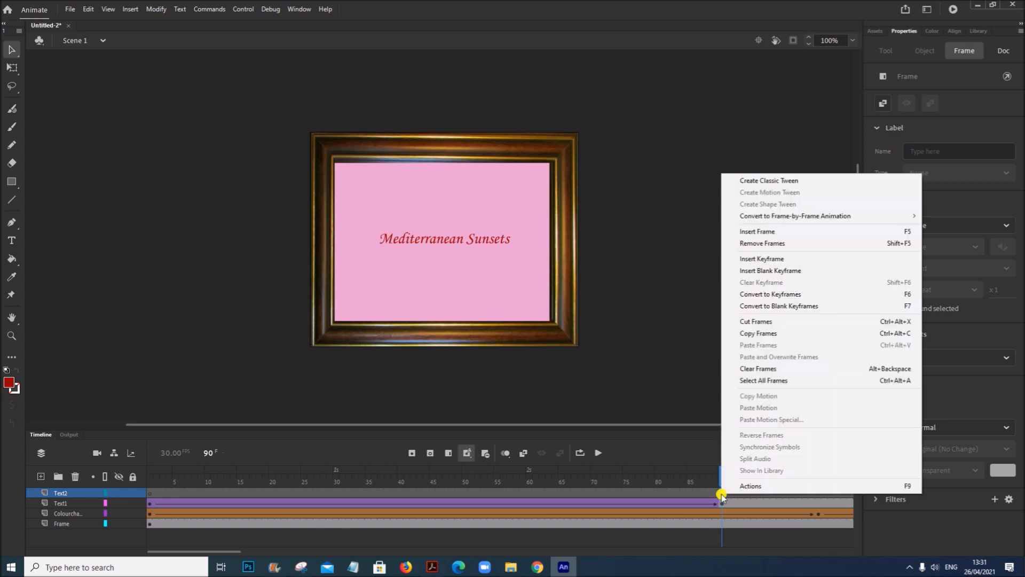
click(11, 240)
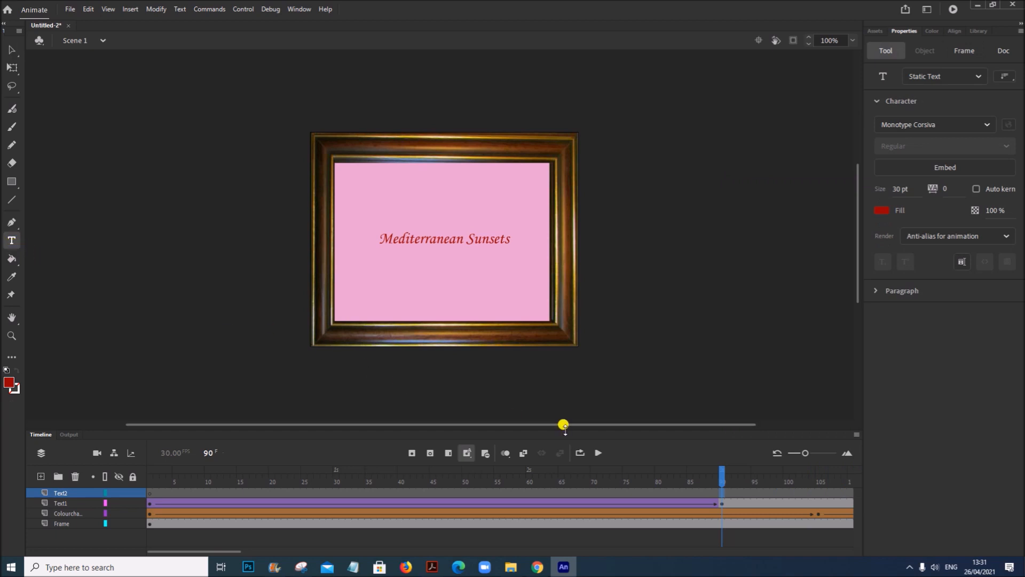
click(401, 305)
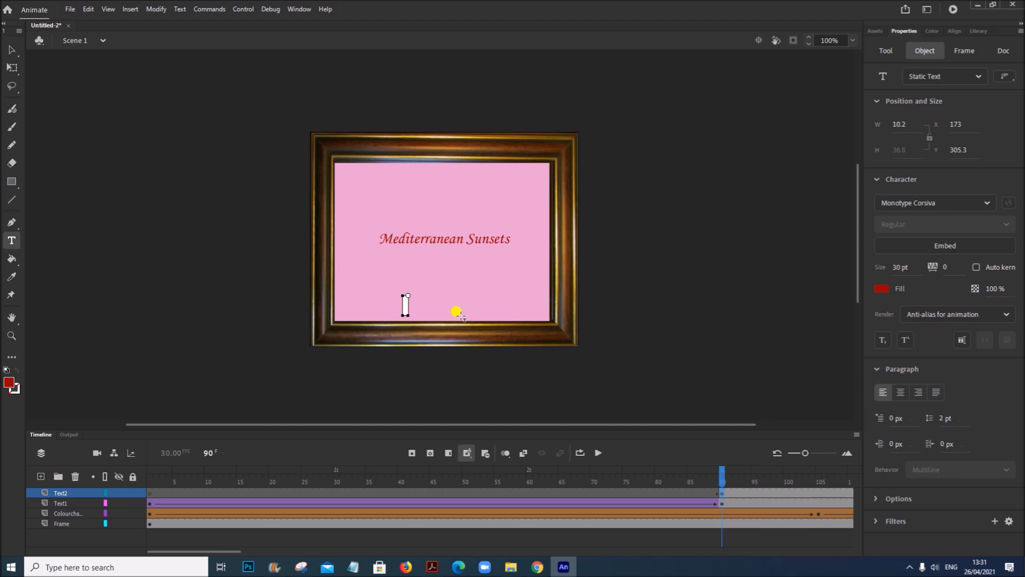
key(ctrl+v)
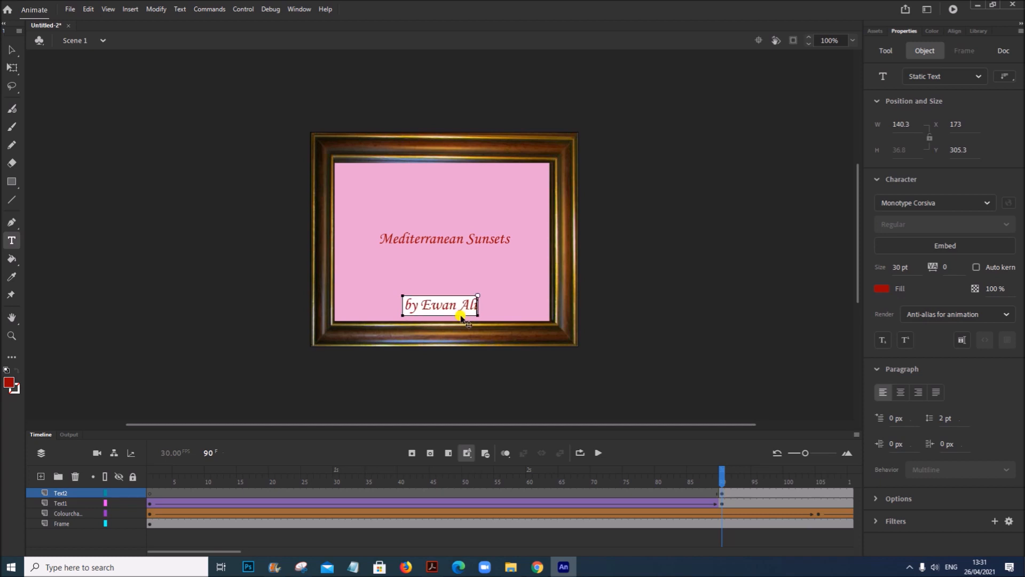
click(11, 50)
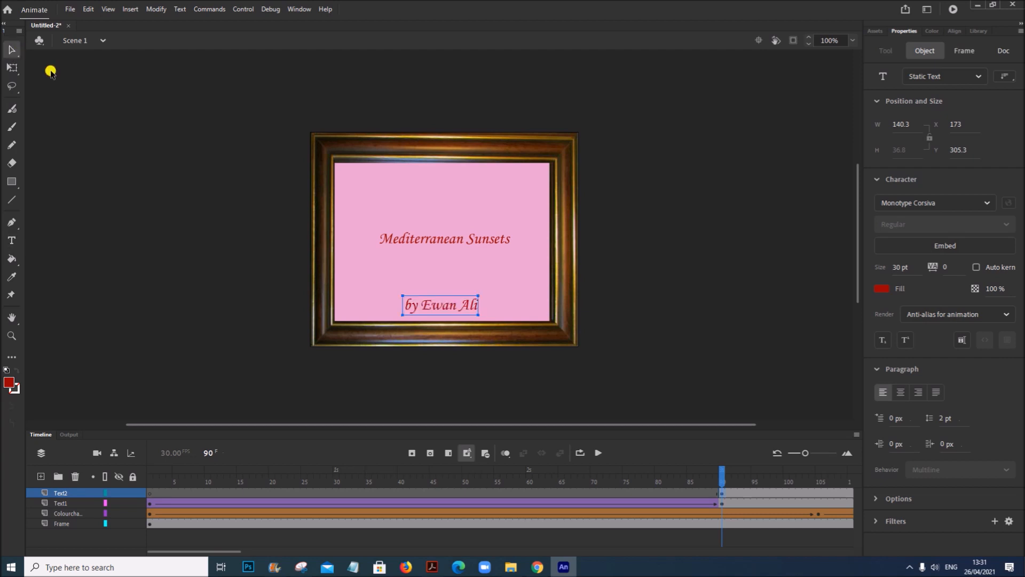
drag(440, 309, 441, 317)
Step: Convert the artist byline at frame 90 to a movie clip symbol and flip it vertically
right_click(442, 314)
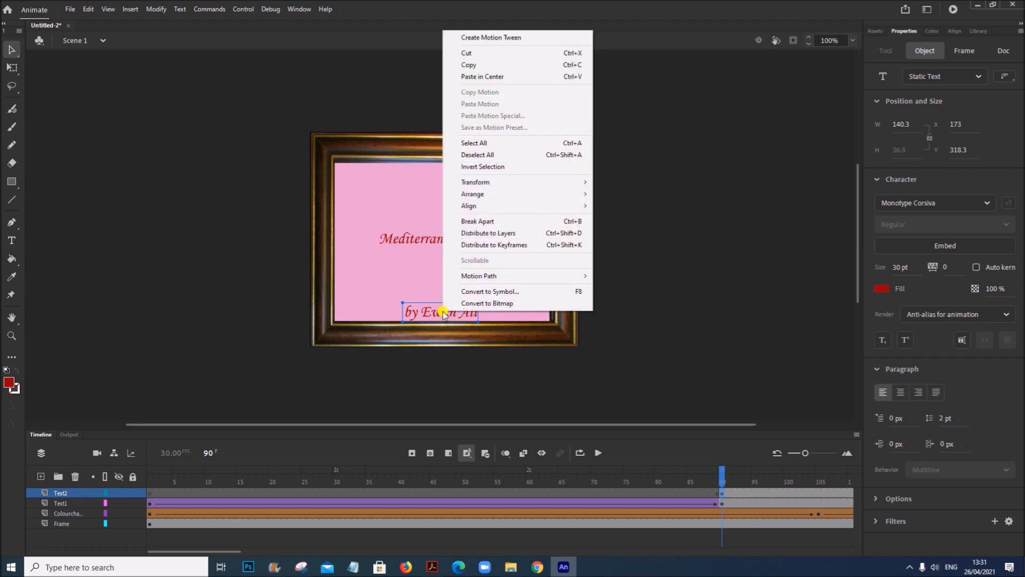
click(504, 292)
click(602, 106)
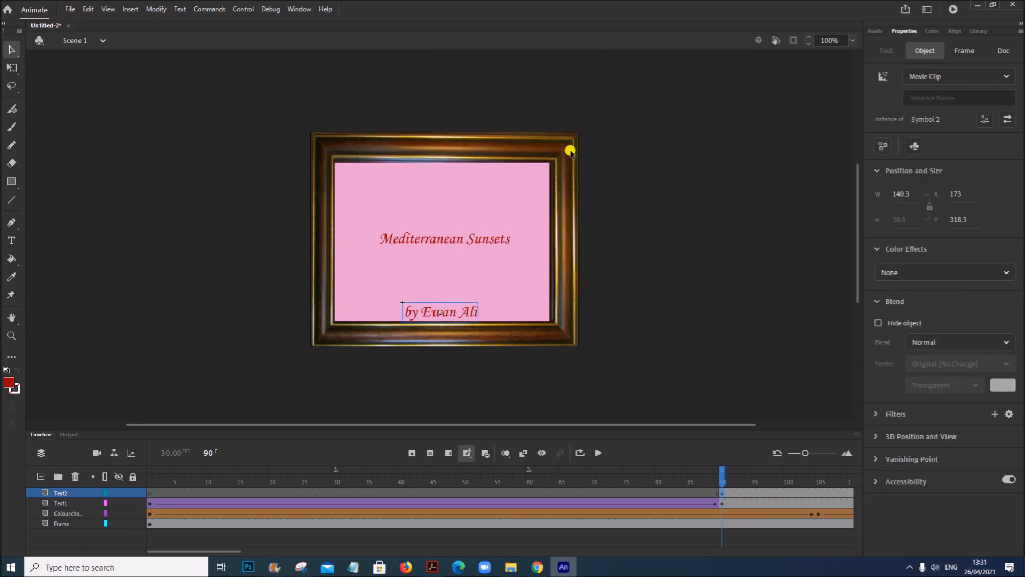
right_click(451, 314)
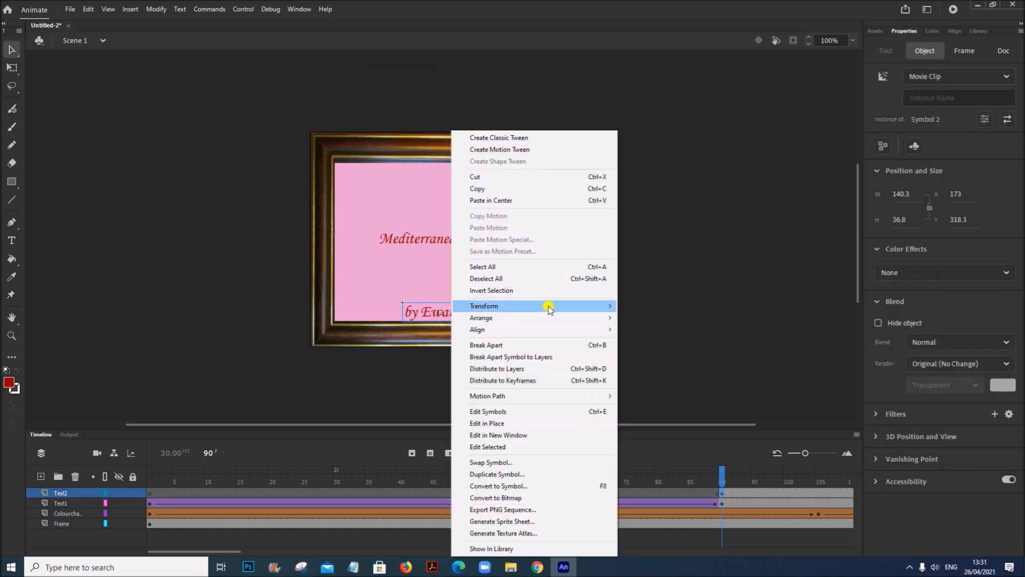
mouse_move(556, 306)
click(654, 408)
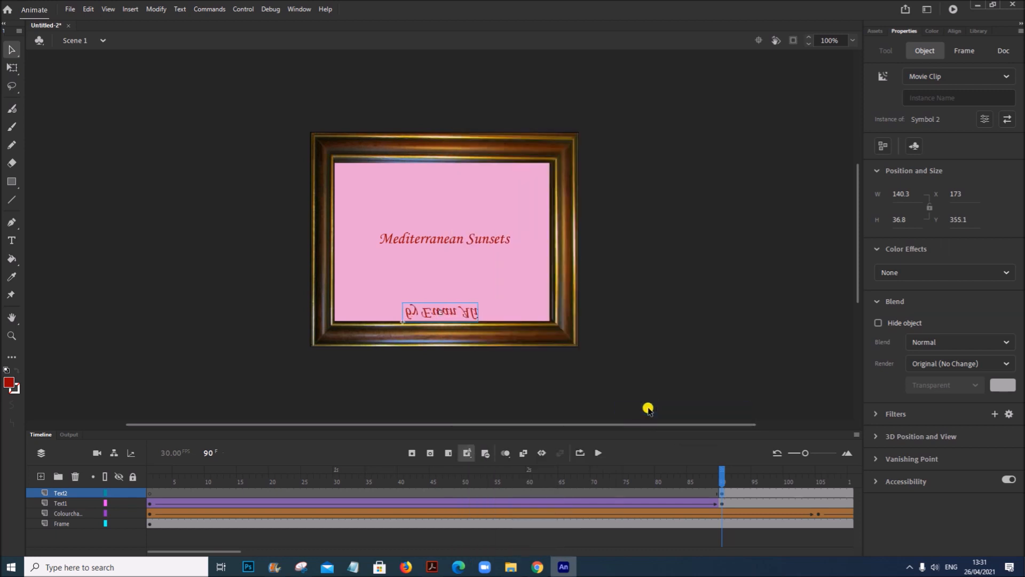
Step: At frame 150 of Text2, raise the byline symbol to just below Mediterranean Sunsets, Y about 255, and flip it vertically
drag(224, 550, 290, 553)
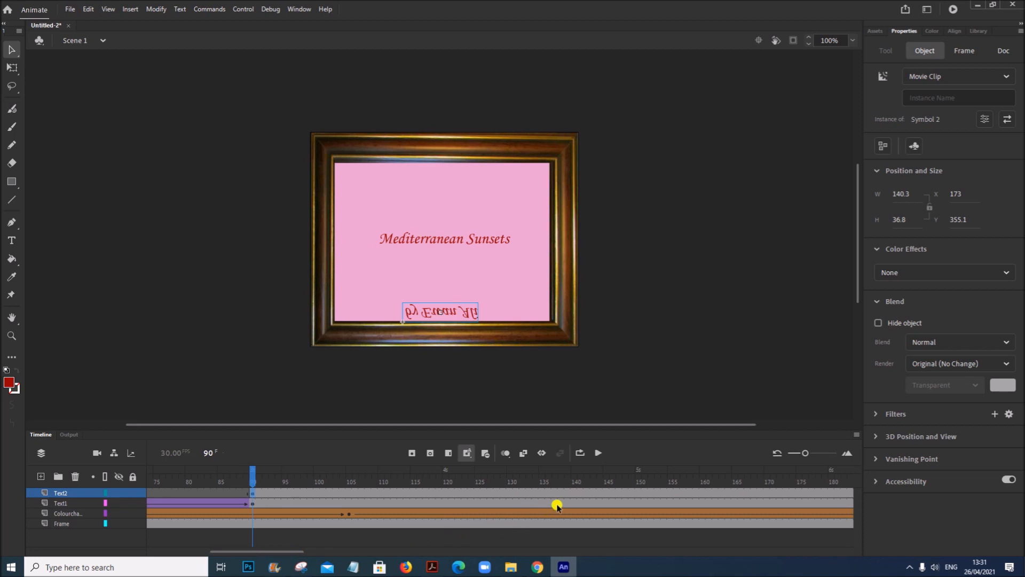
click(639, 493)
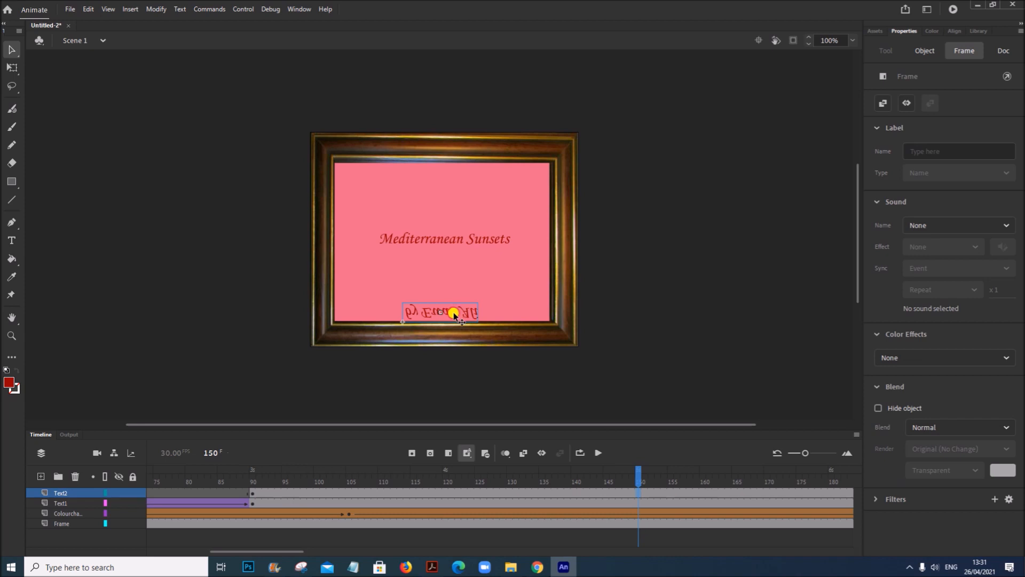
drag(454, 308, 453, 260)
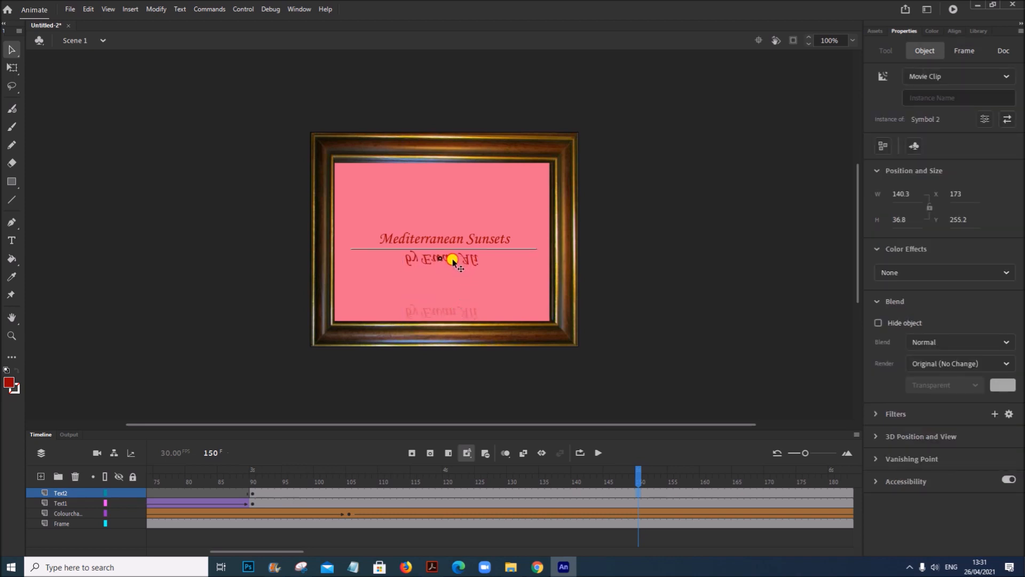
right_click(453, 260)
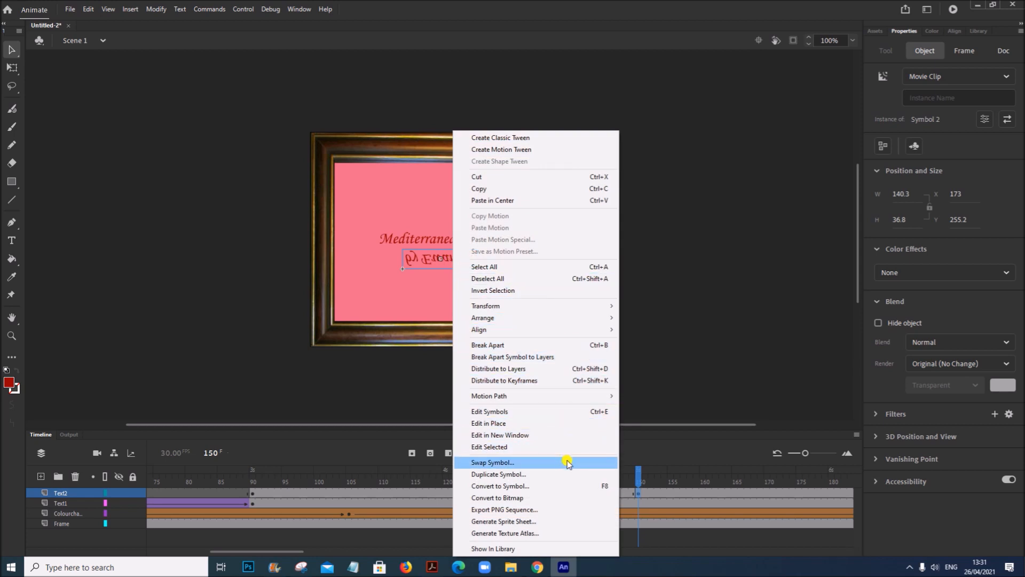
mouse_move(581, 309)
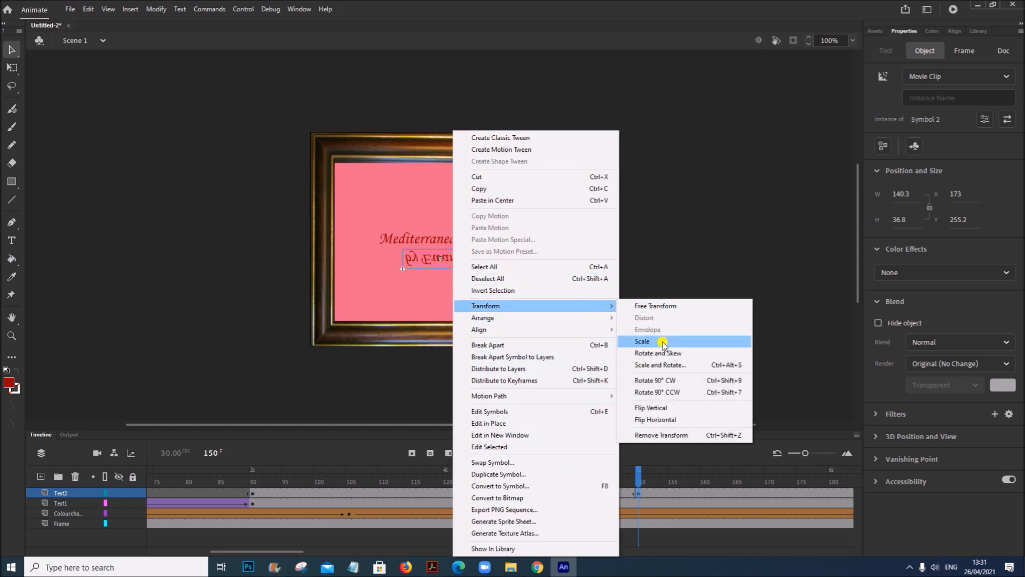
click(659, 408)
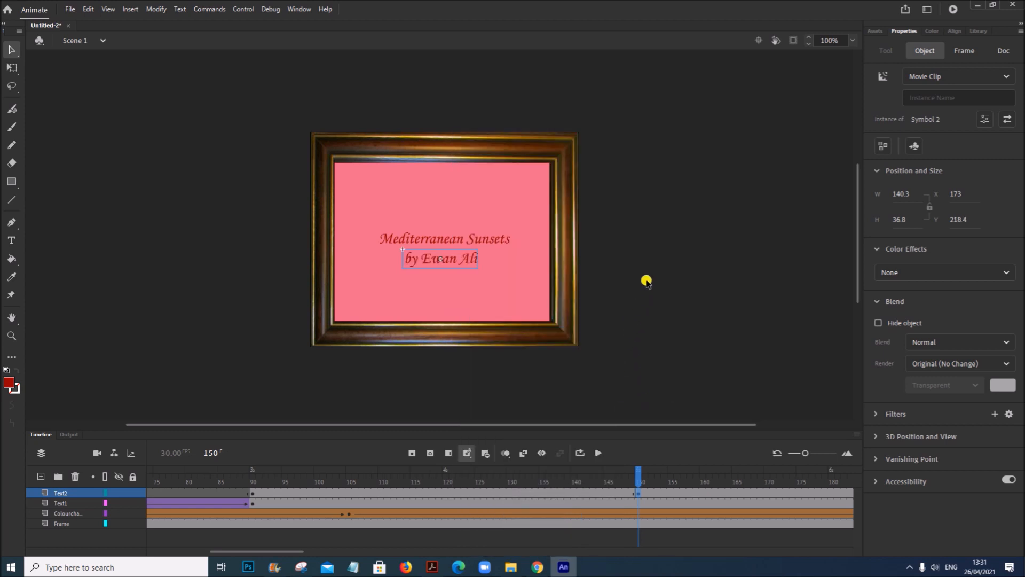
Step: Apply a classic tween to the byline on Text2 from frame 90 to 150 and play the animation
click(252, 492)
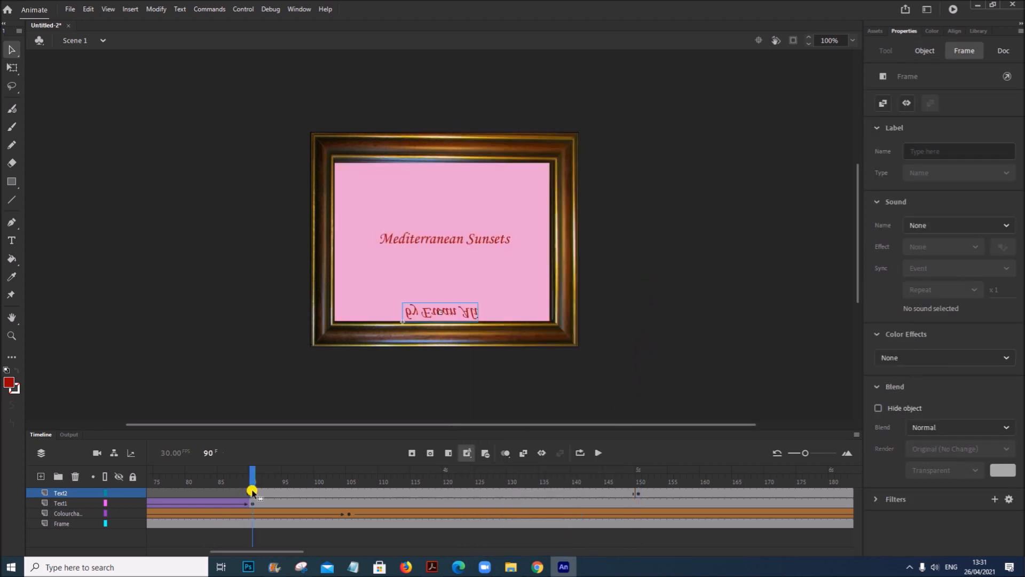
click(124, 10)
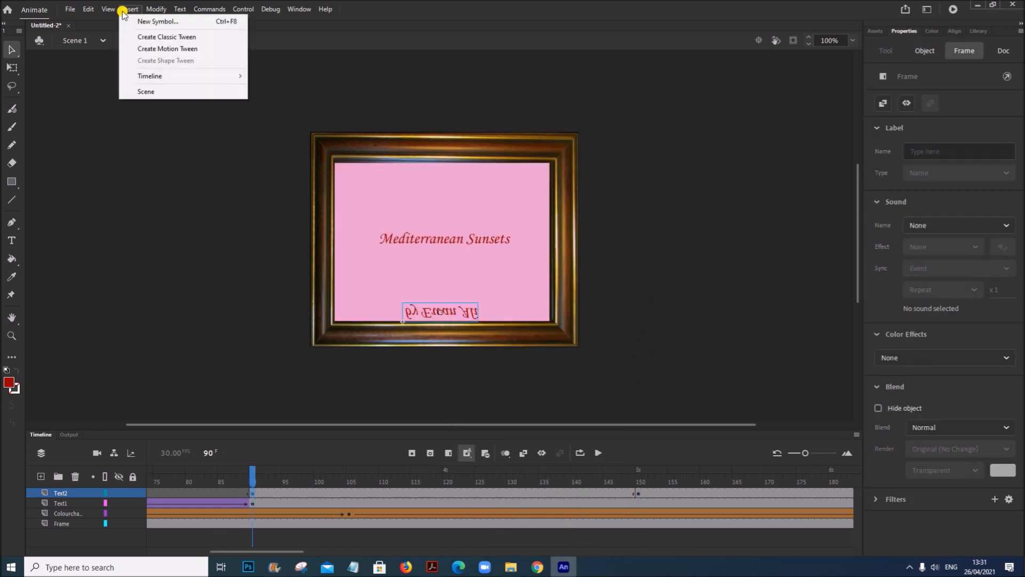
click(164, 36)
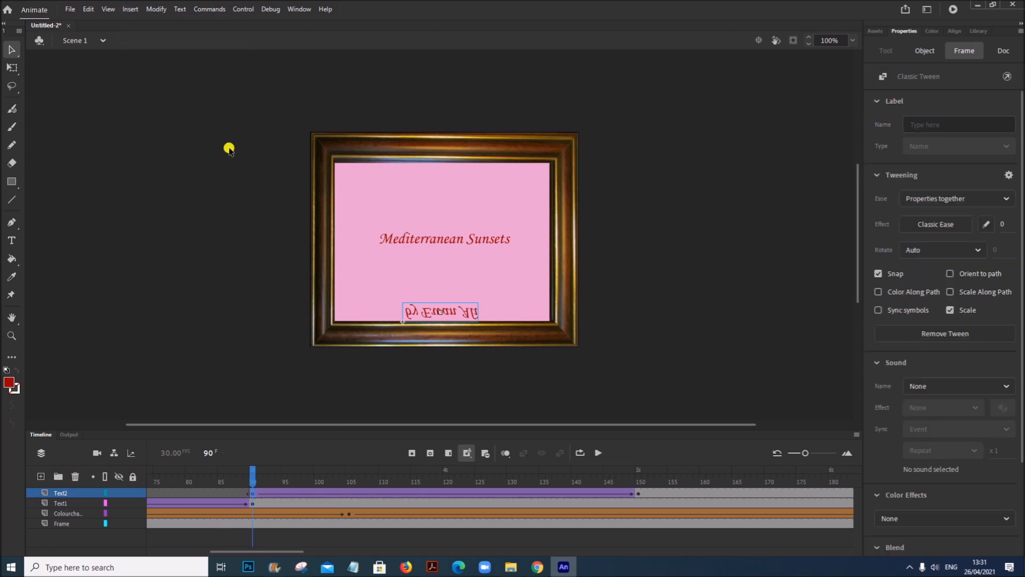
click(594, 453)
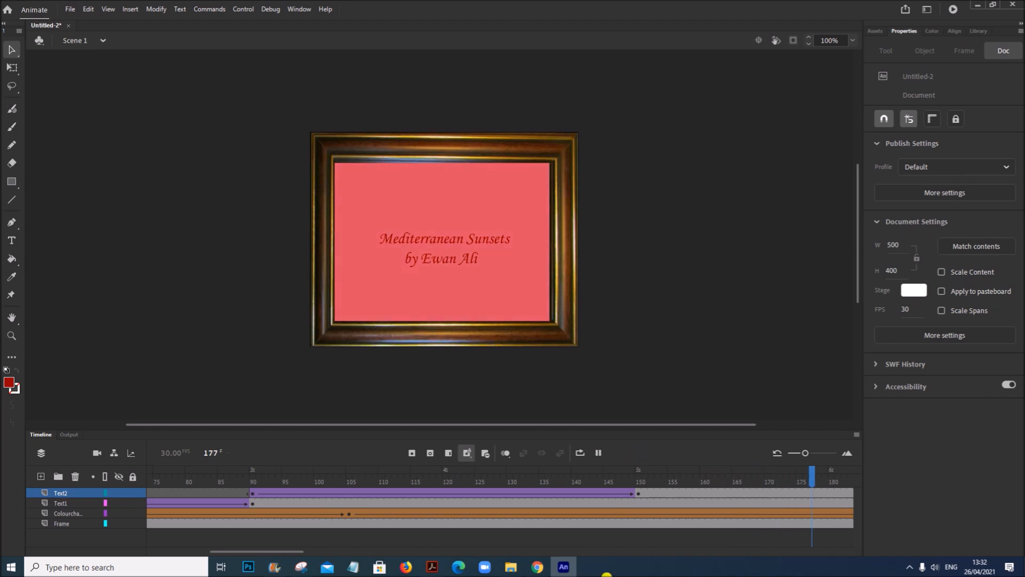
Step: Add a new layer above Text2 and name it Text3
drag(338, 552, 149, 551)
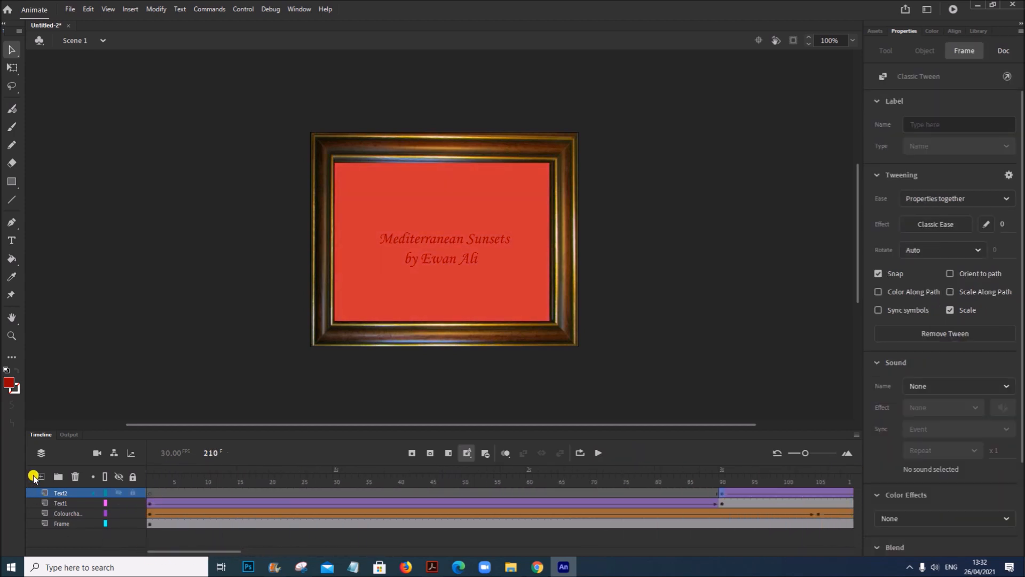
click(40, 475)
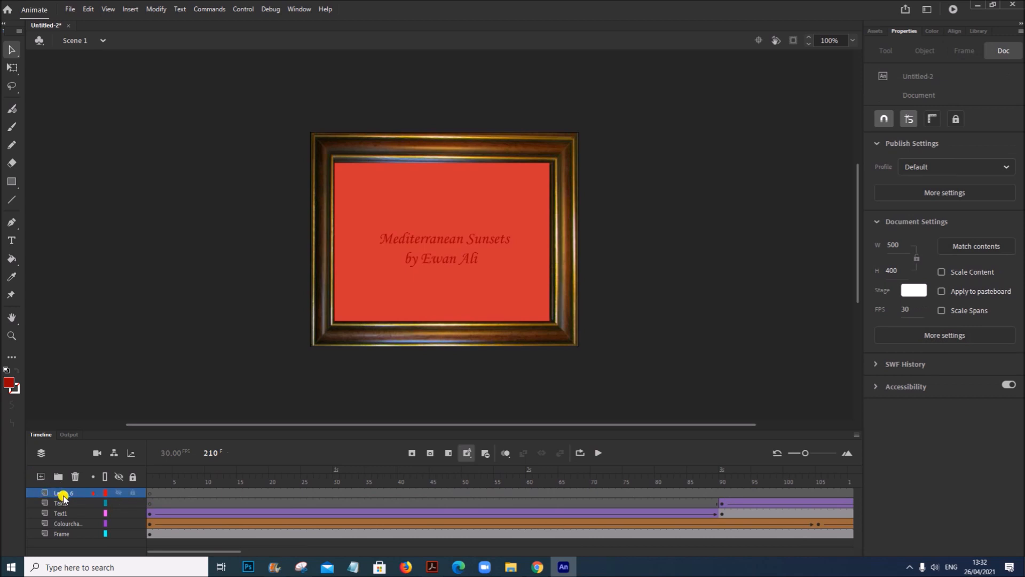
click(63, 493)
double_click(72, 493)
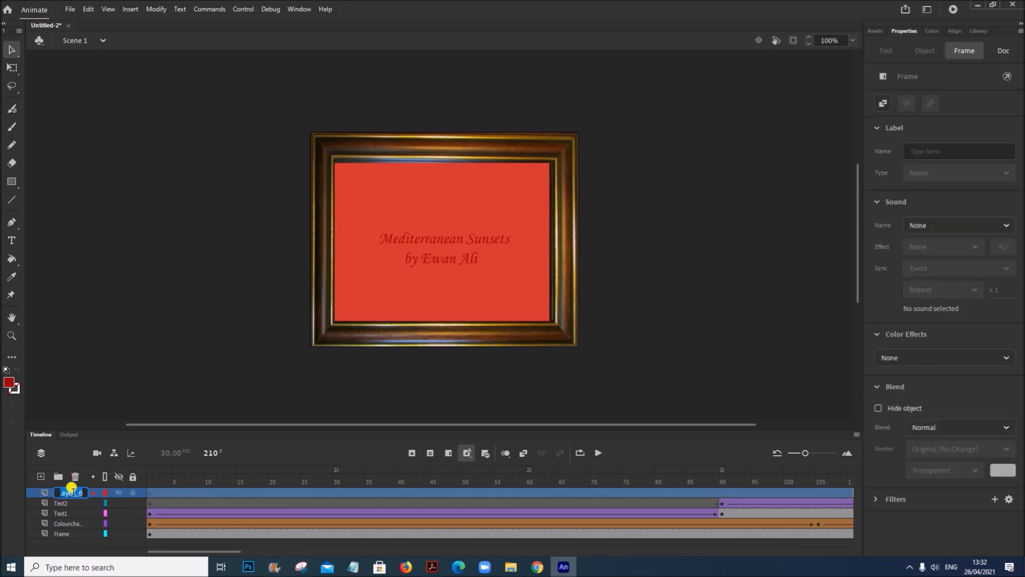
text(Text3)
Step: Switch to Acrobat and copy the text "at Pamborough Gallery" from the question 6 instructions
click(433, 567)
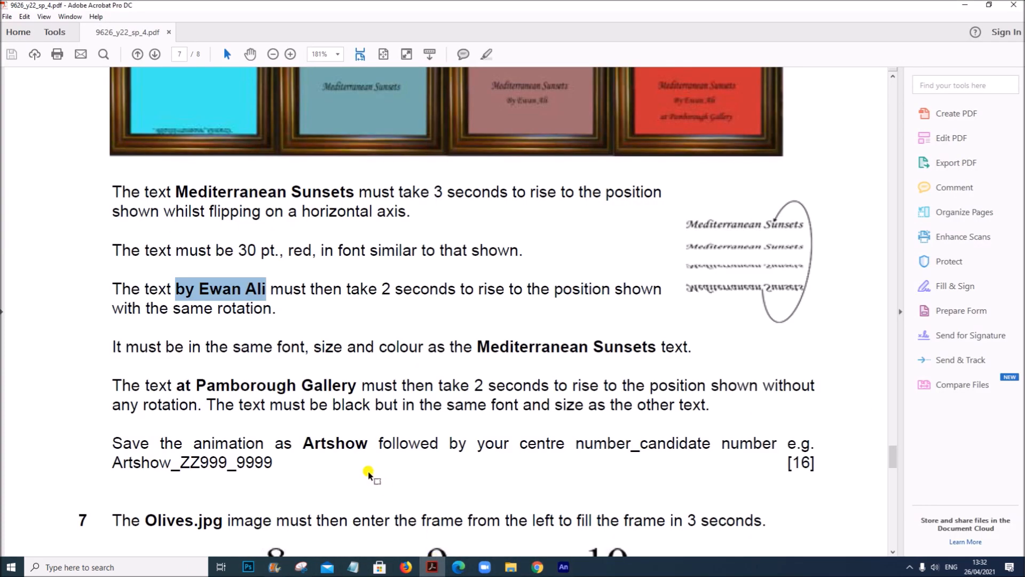
scroll(275, 454, down, 2)
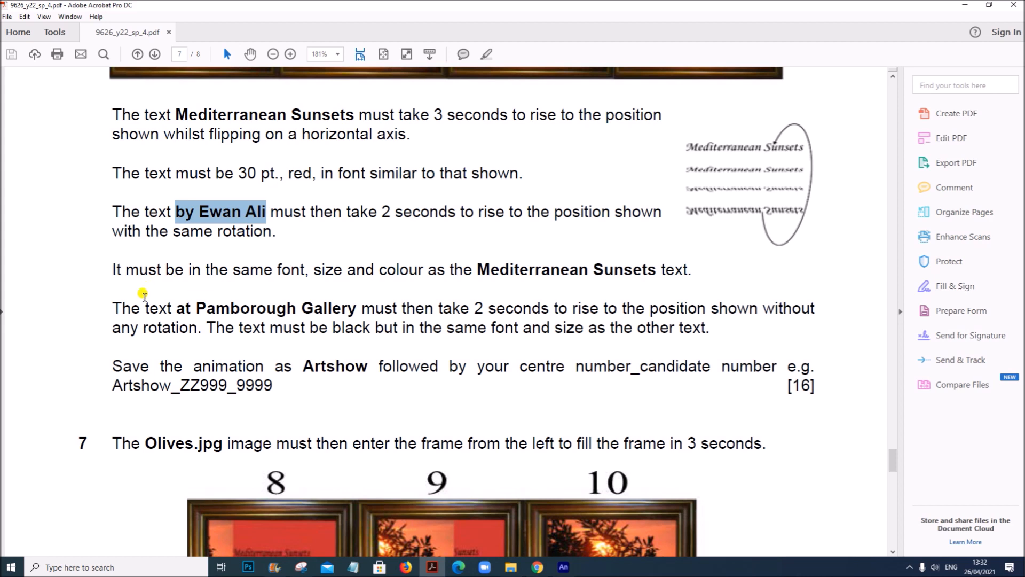
drag(177, 307, 330, 305)
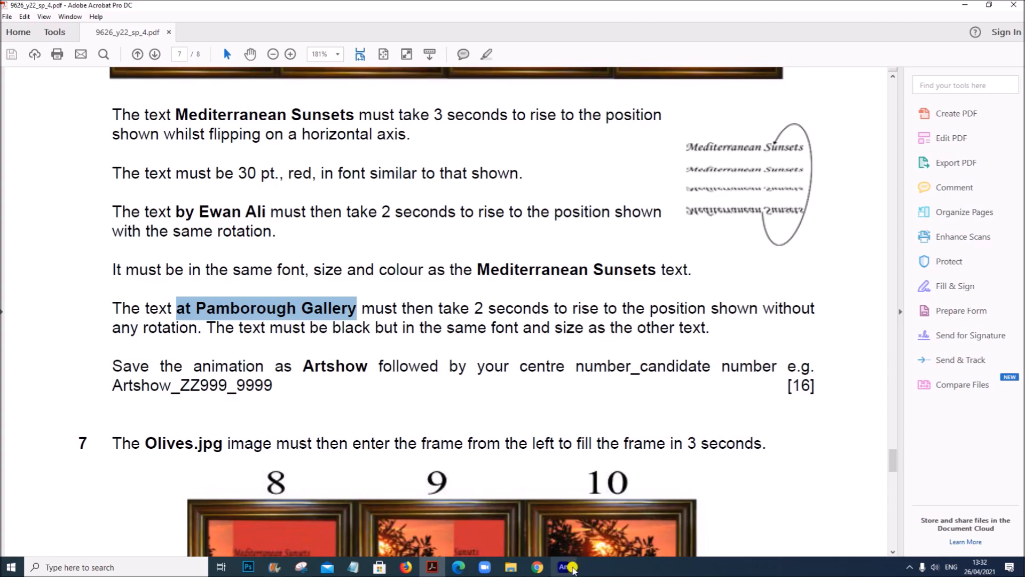
Step: Return to Animate and add the text "at Pamborough Gallery" at frame 150 of Text3, low in the pink area at about X 160, Y 308
click(563, 567)
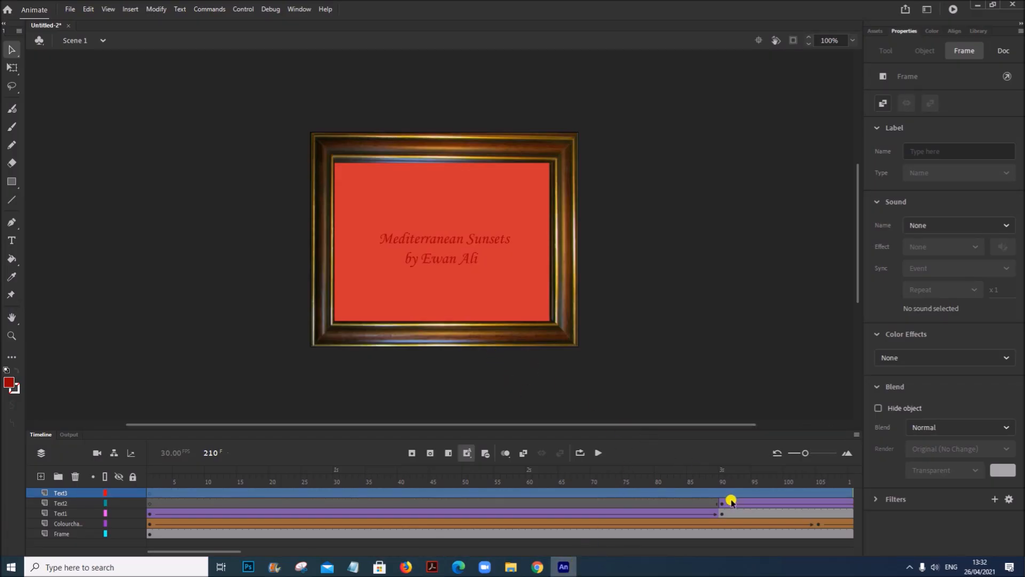
drag(222, 551, 308, 556)
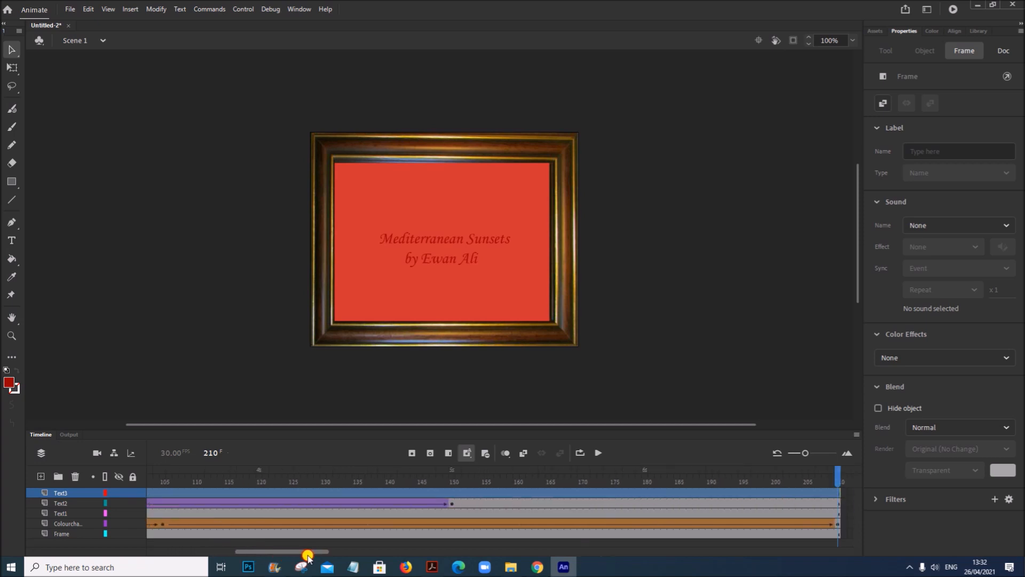
click(451, 494)
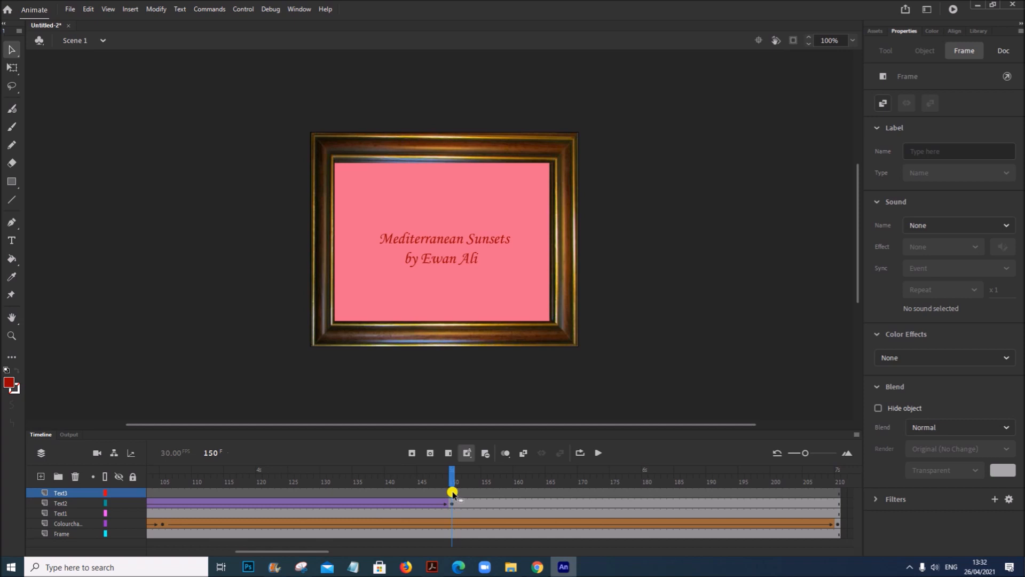
click(414, 310)
click(11, 240)
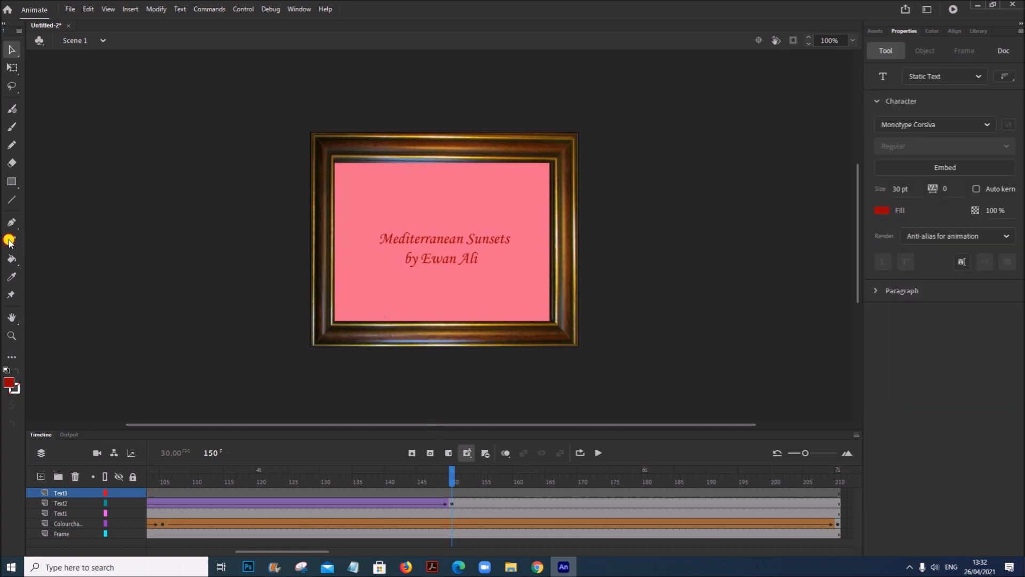
click(396, 305)
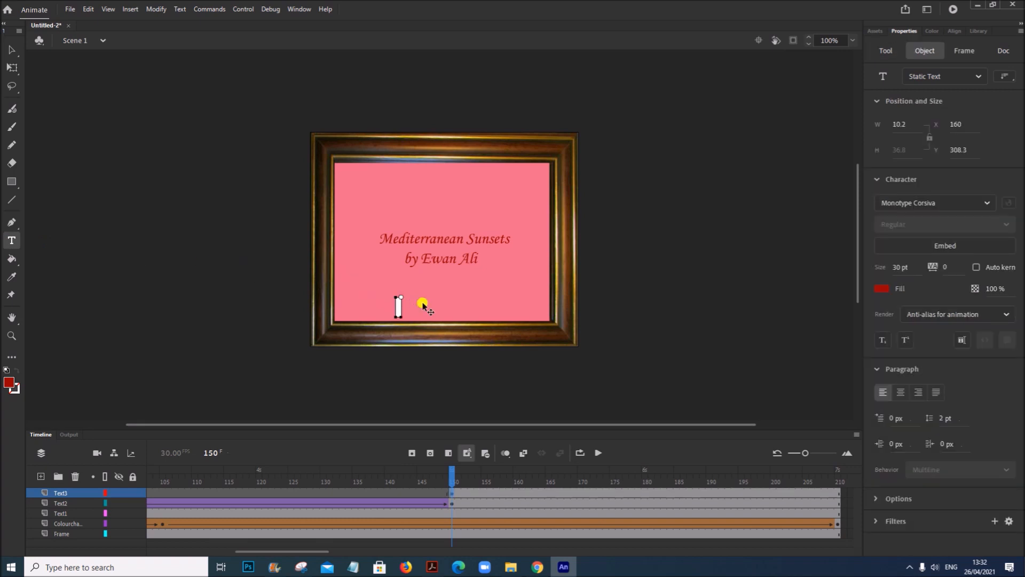
text(at Flamborough Gallery)
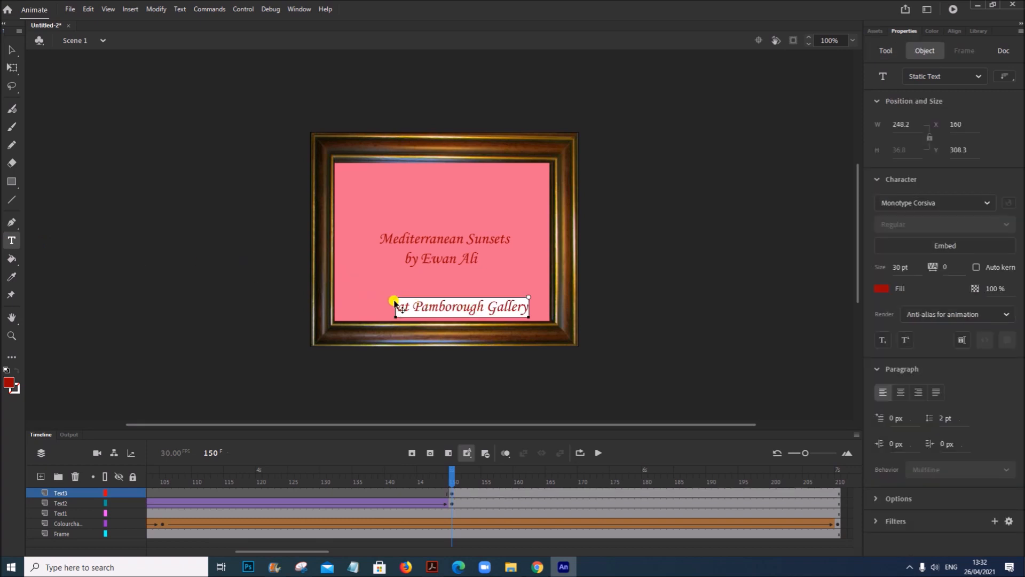
Step: Colour the gallery text black and centre it beneath the other lines, at X about 120 and Y about 308
key(ctrl+a)
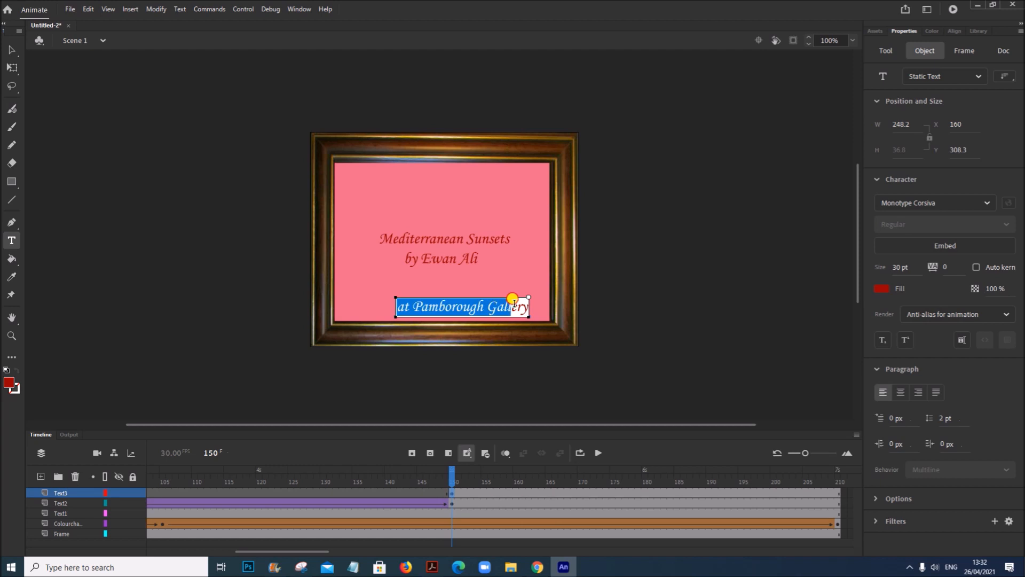
click(882, 288)
click(721, 318)
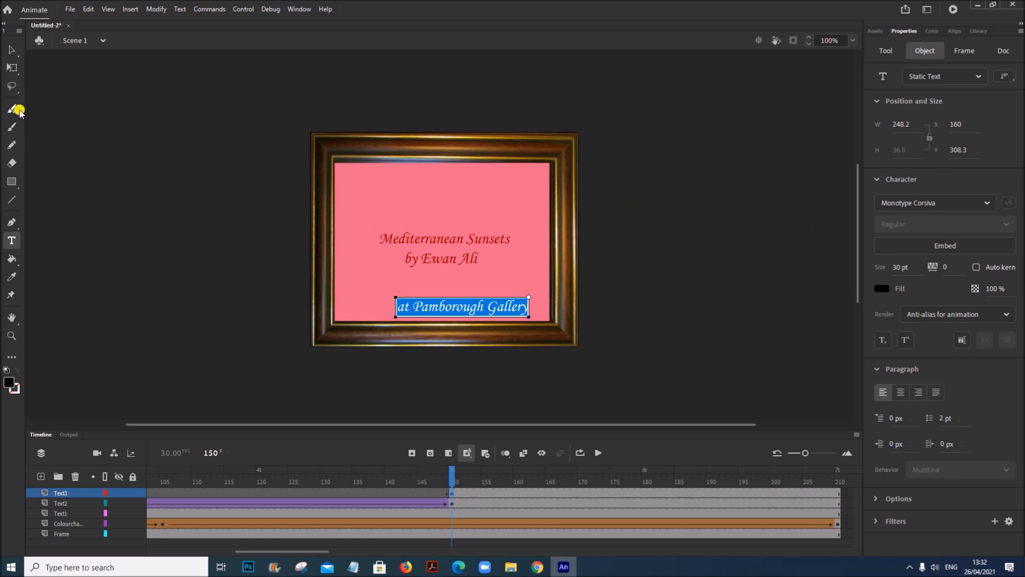
click(12, 49)
drag(469, 307, 447, 308)
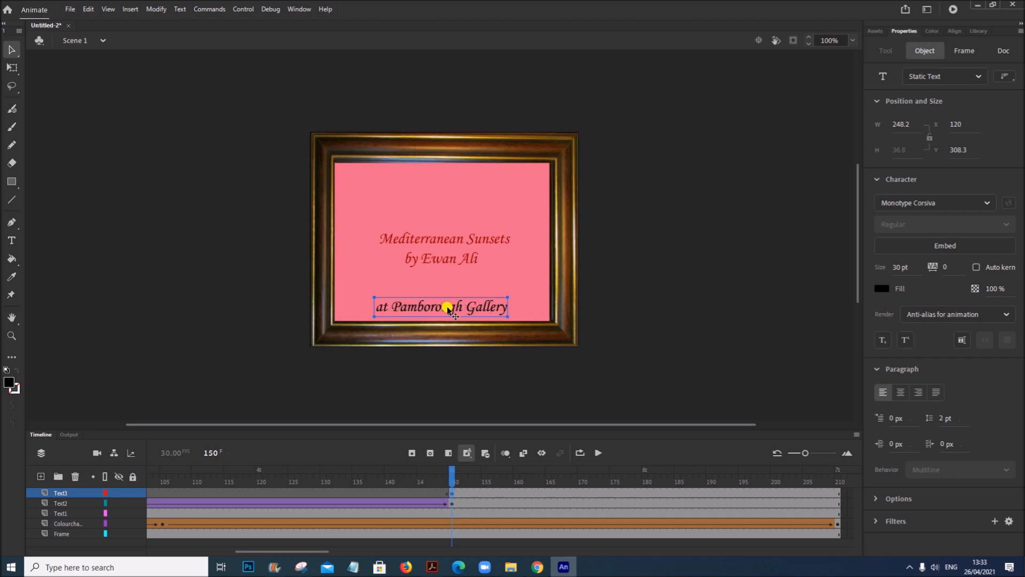
Step: Convert the gallery text to a movie clip symbol and, at frame 210, raise it to just below the byline, Y about 255
right_click(462, 312)
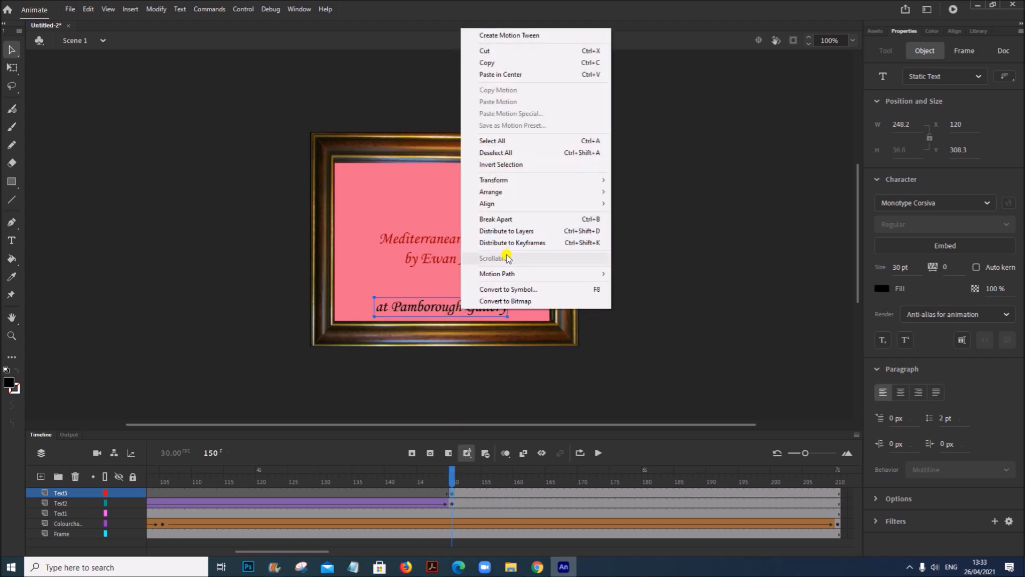
click(511, 289)
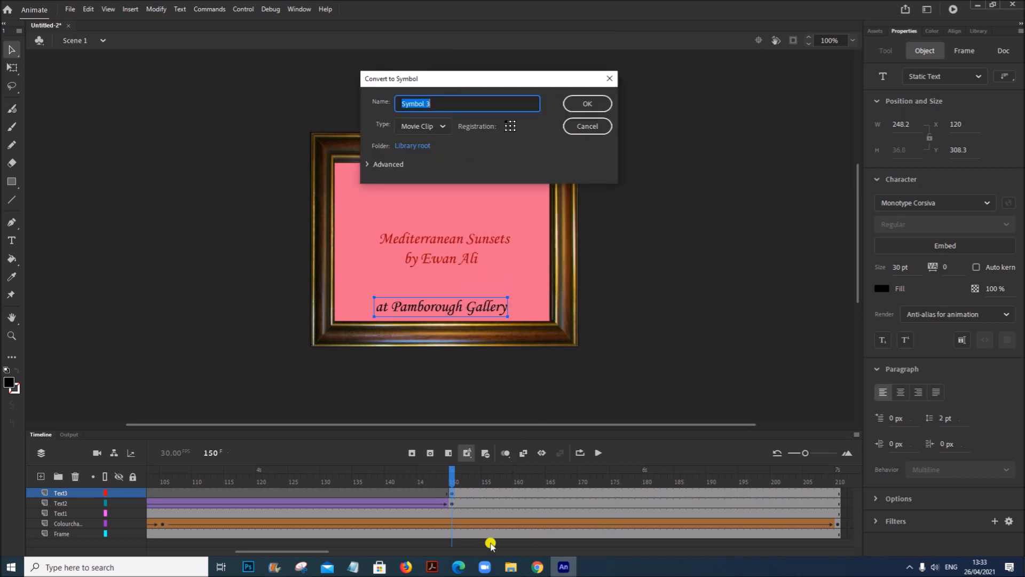
click(585, 102)
click(835, 492)
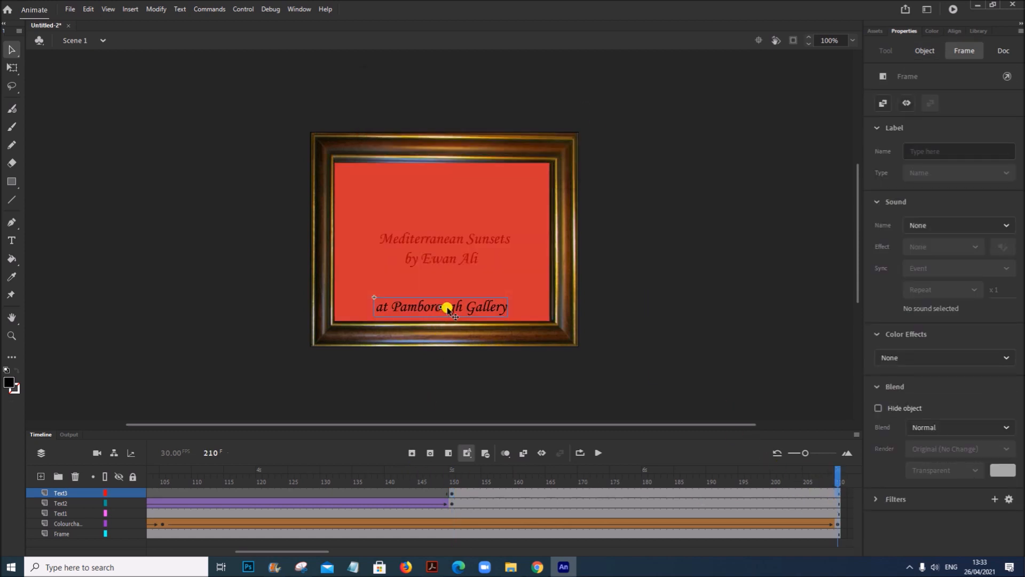
drag(449, 309, 451, 279)
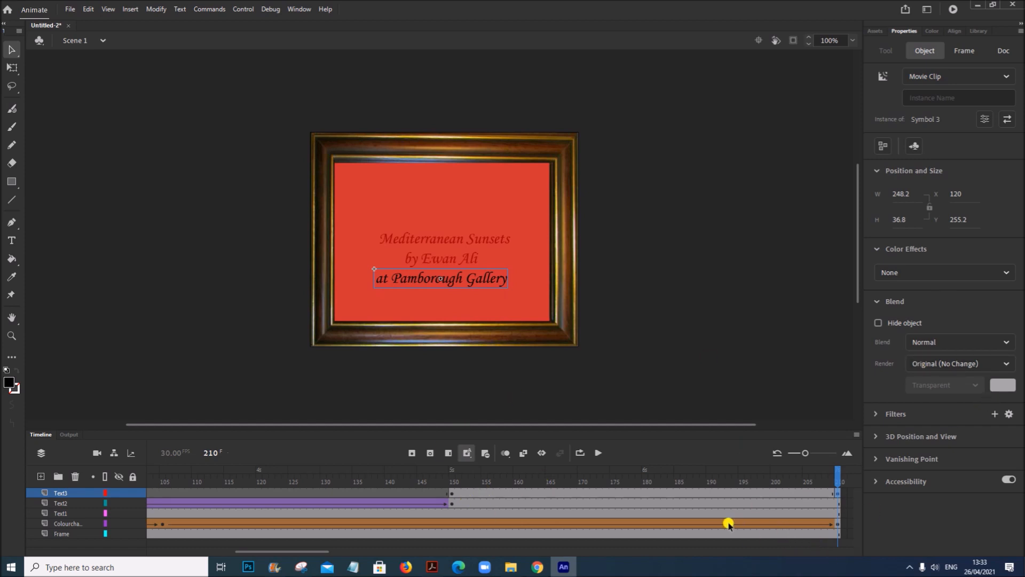
Step: Apply a classic tween to the gallery text on Text3 from frame 150 to 210 and play the whole animation from frame 1
click(454, 491)
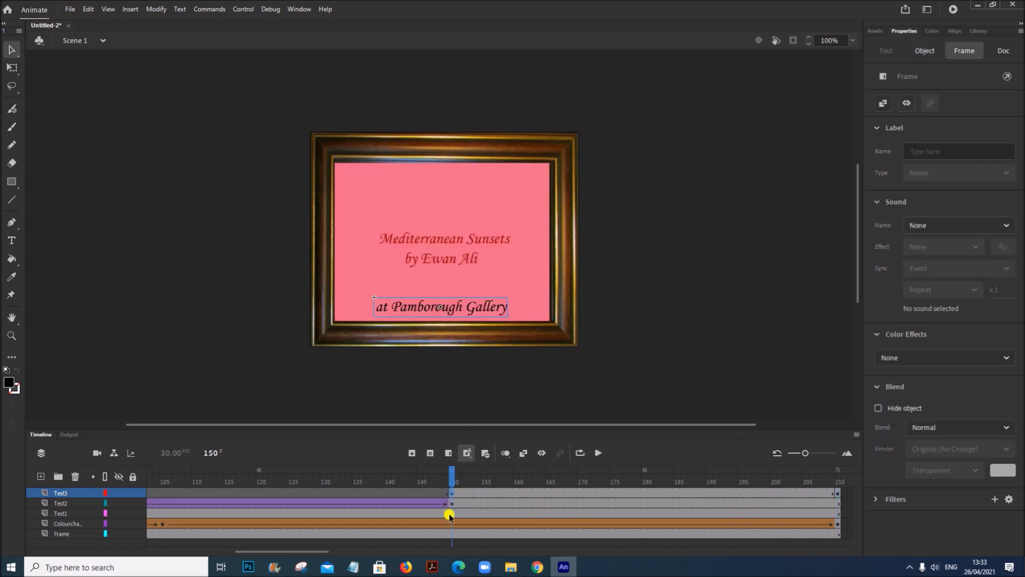
click(129, 9)
click(169, 37)
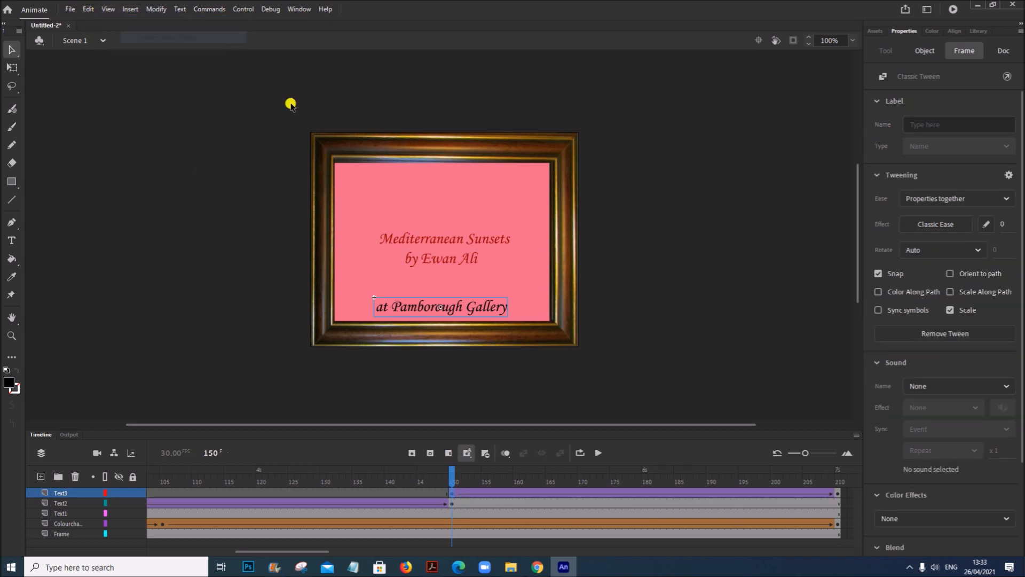
drag(271, 554, 154, 527)
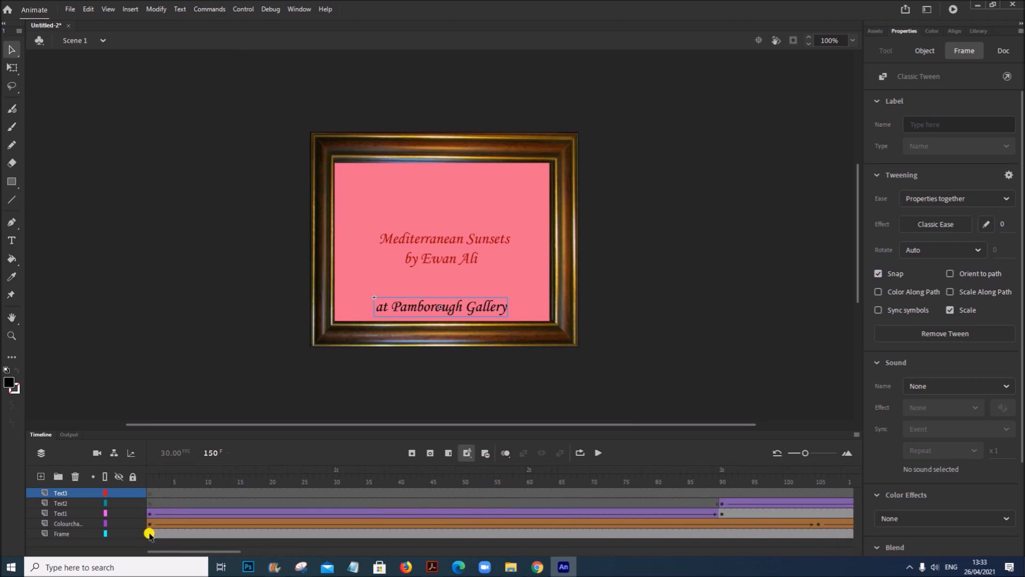
click(150, 533)
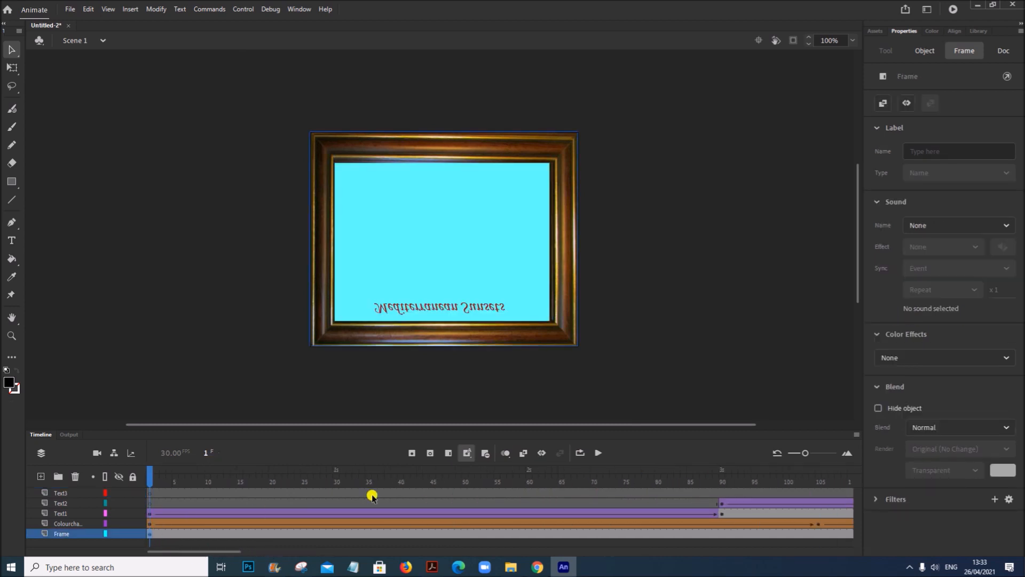
click(599, 453)
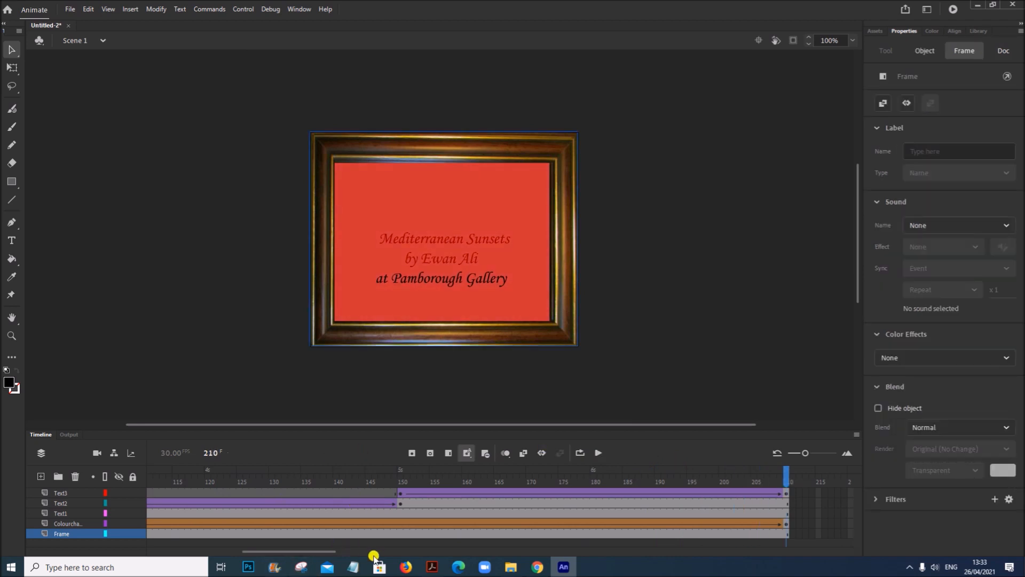
Step: Switch to Acrobat and check the instruction for naming and saving the finished animation
click(433, 567)
scroll(222, 400, down, 5)
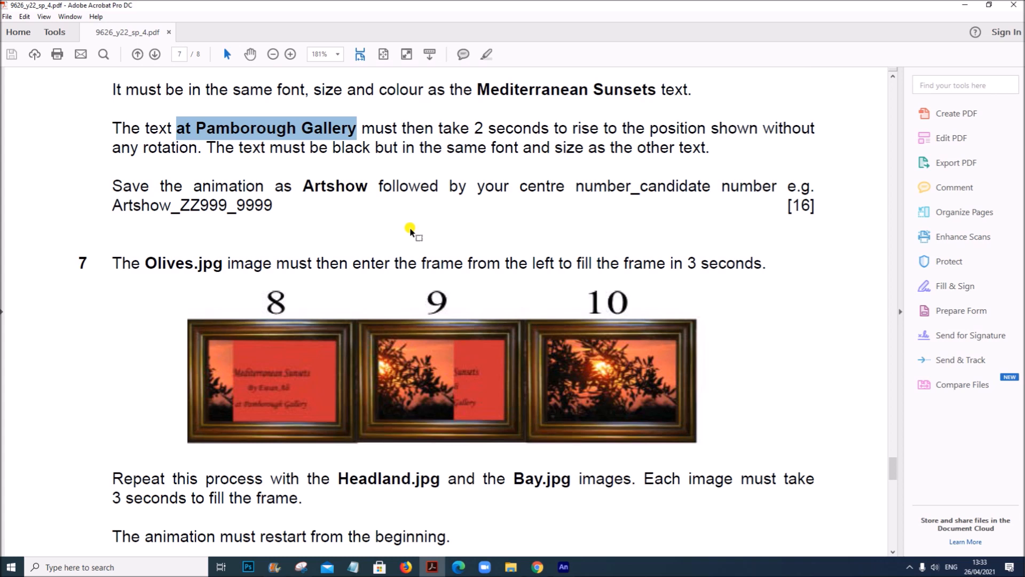
drag(303, 186, 298, 216)
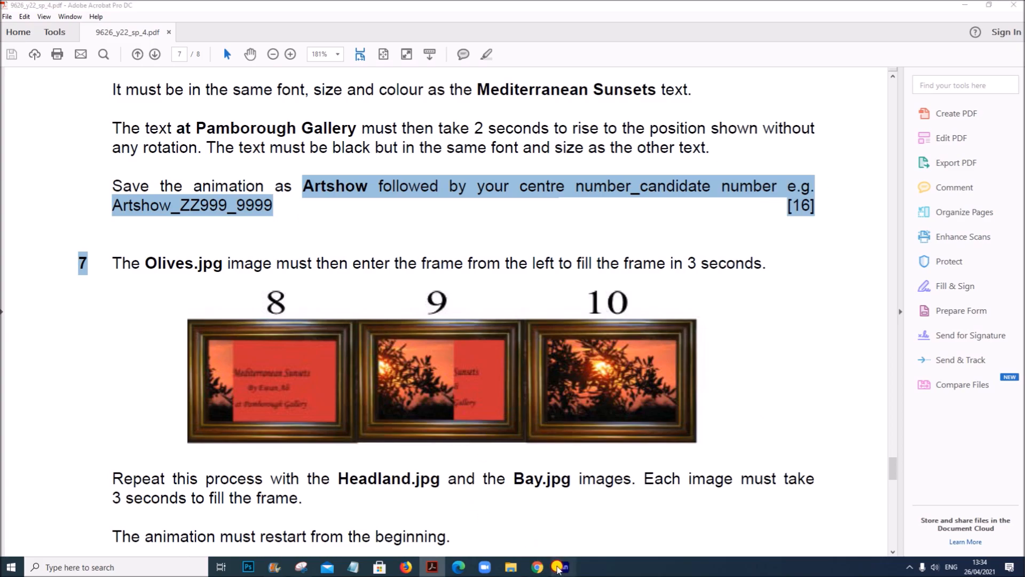
Step: Switch back to Animate and open the animated GIF export for the finished animation
click(564, 566)
click(69, 9)
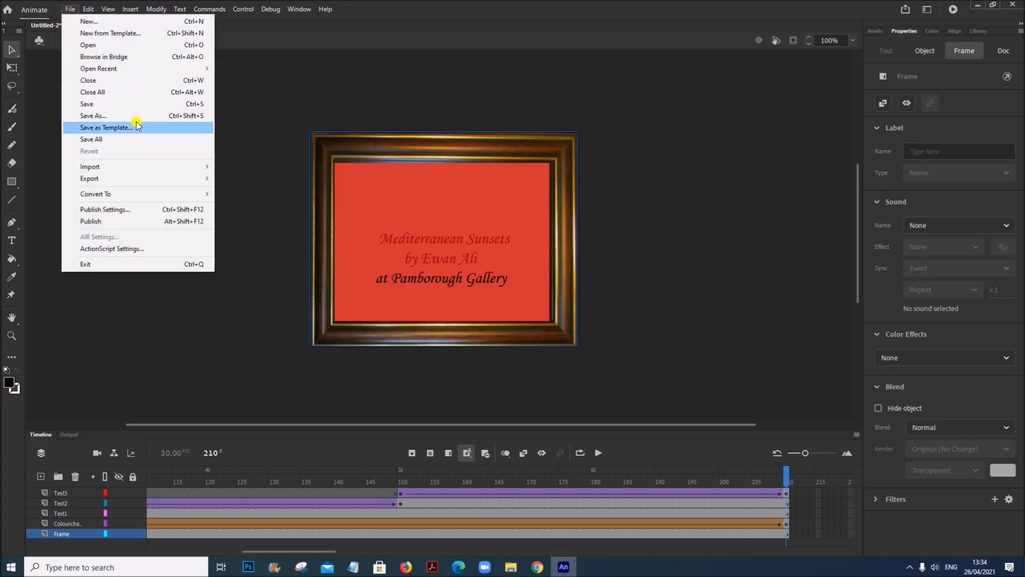
mouse_move(209, 180)
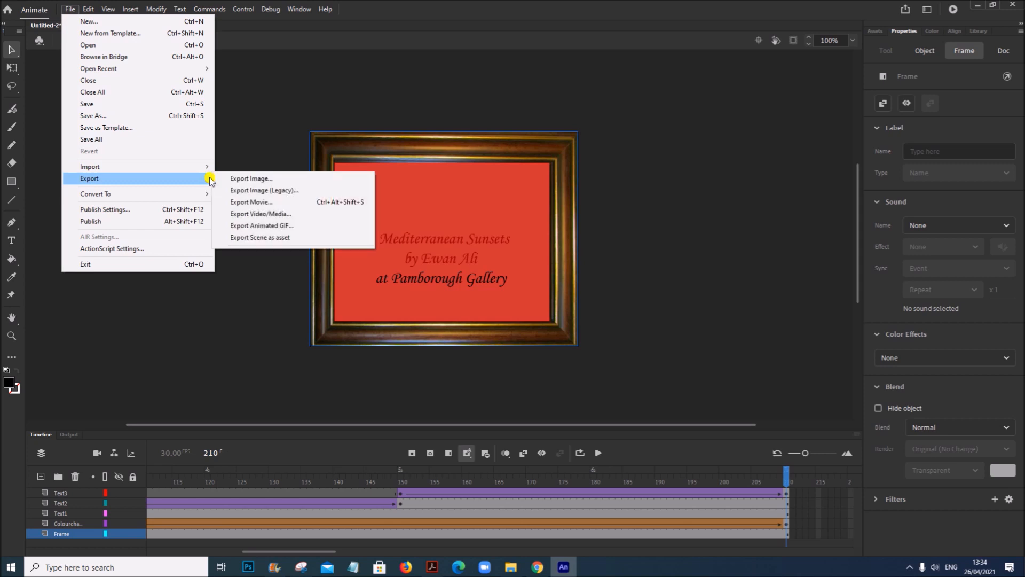
click(292, 228)
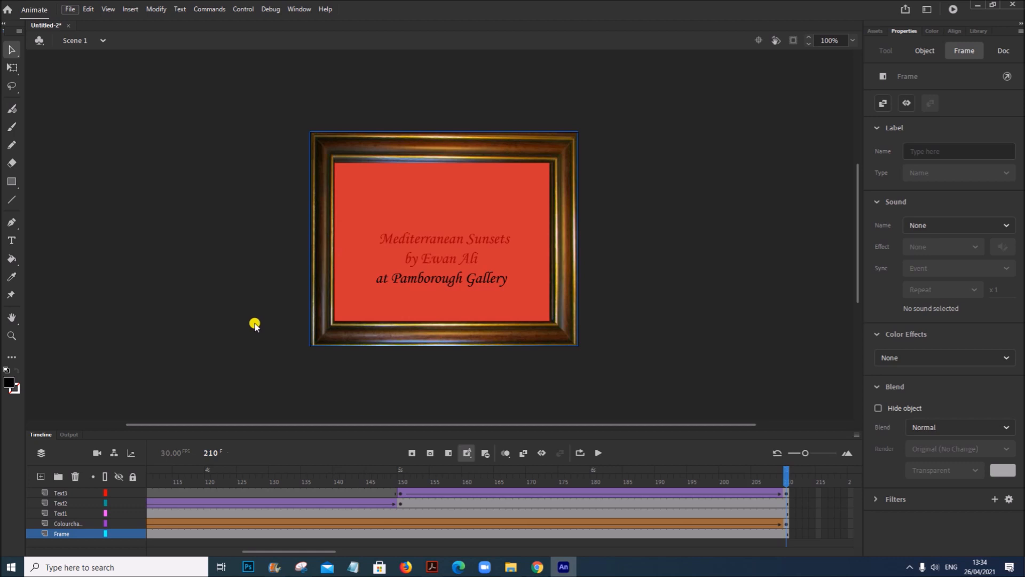
click(433, 566)
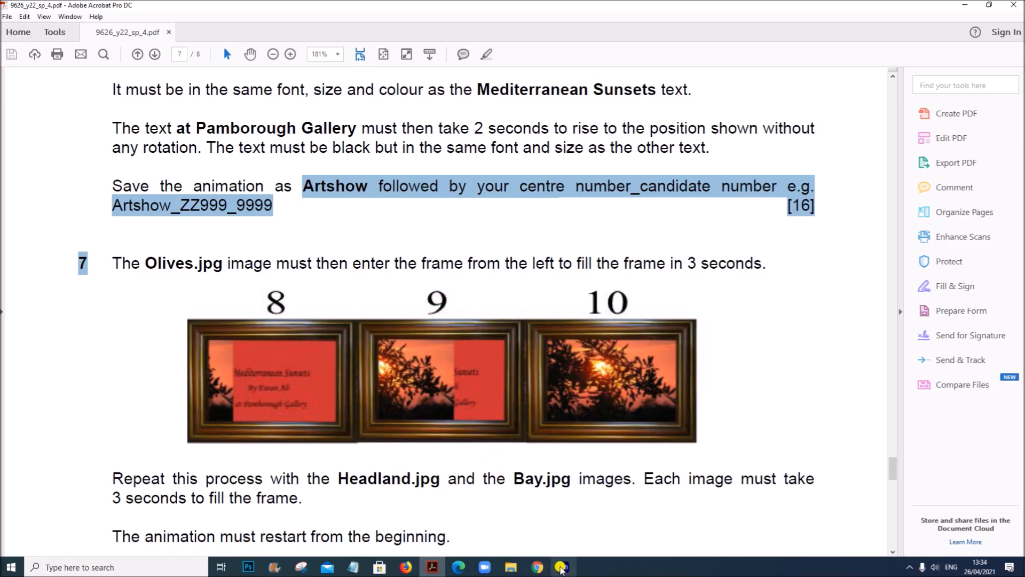
click(563, 566)
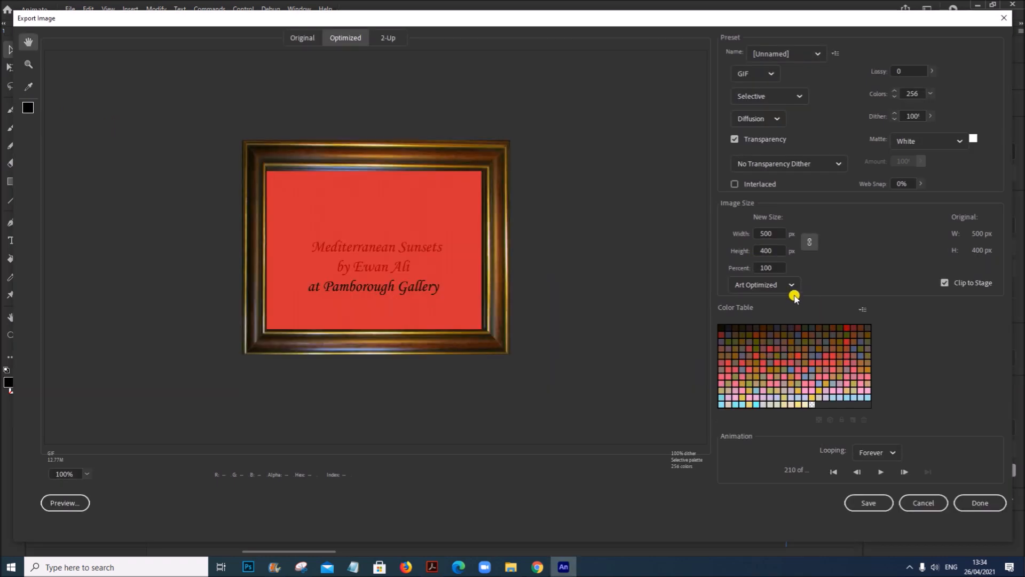
Step: Save the exported GIF as Artshow_ZZ123_1234 in the Examination folder inside Sp 2022 P4
click(869, 503)
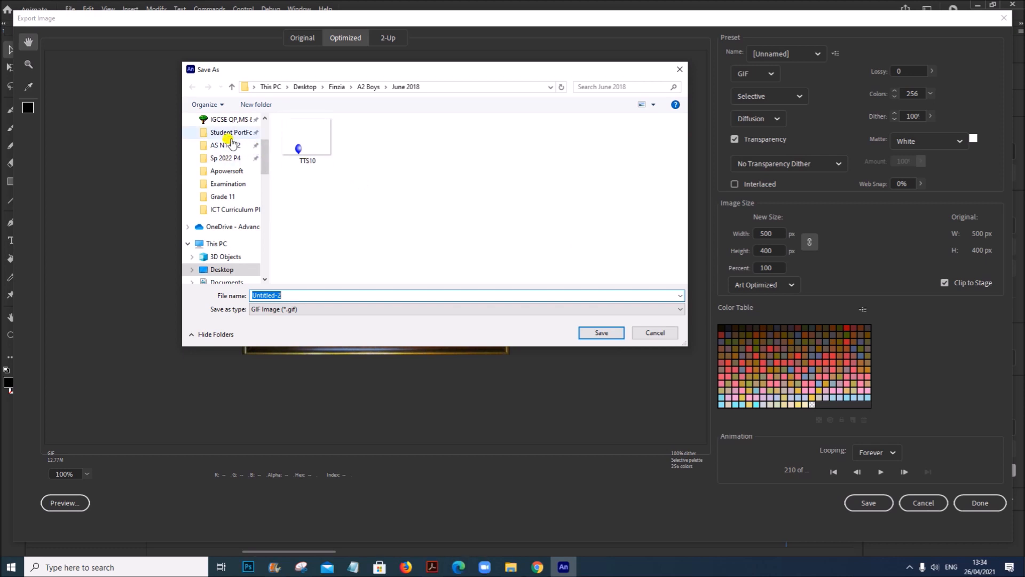
click(226, 158)
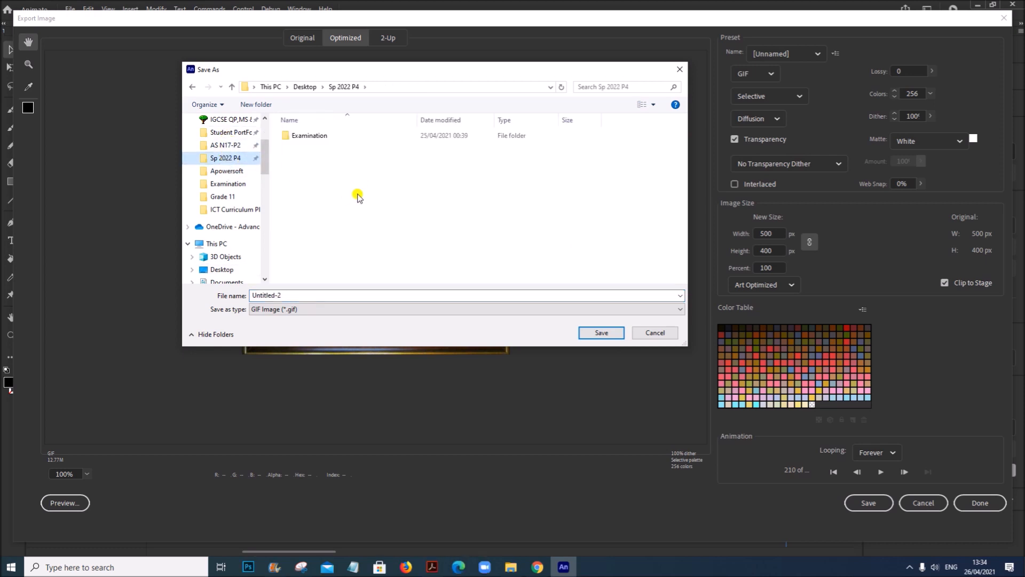
double_click(327, 137)
click(310, 294)
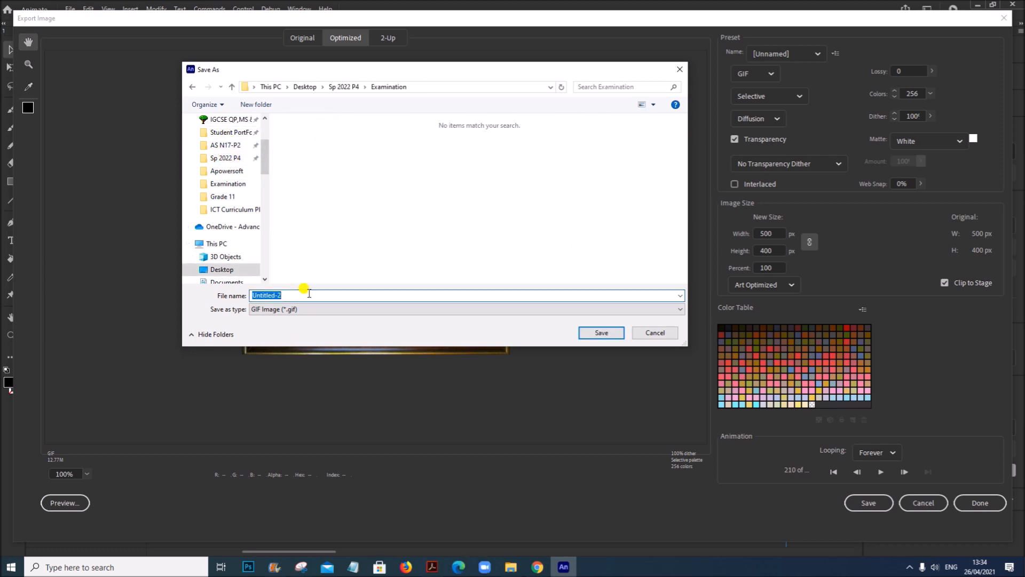
text(Artshow_ZZ123_1234)
click(616, 336)
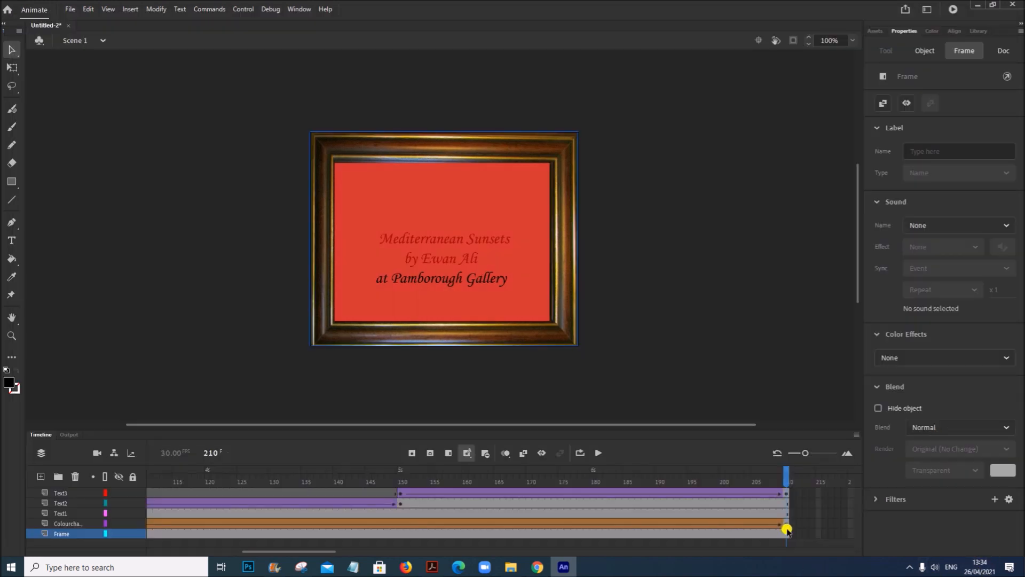
Step: Switch to Acrobat and read task 7's instructions for the Olives, Headland and Bay images, their timing and the Artwork file
click(432, 567)
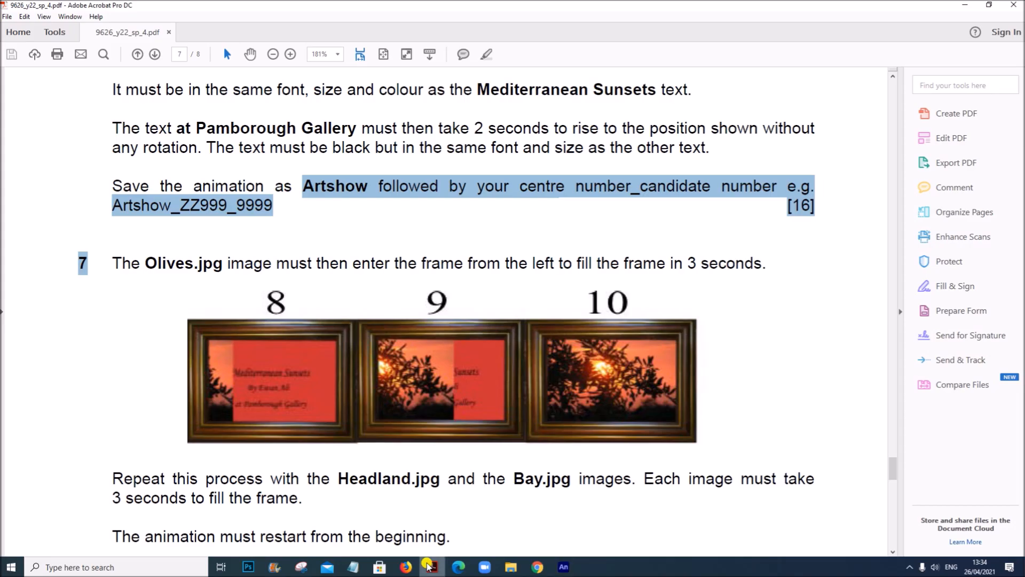
scroll(411, 506, down, 2)
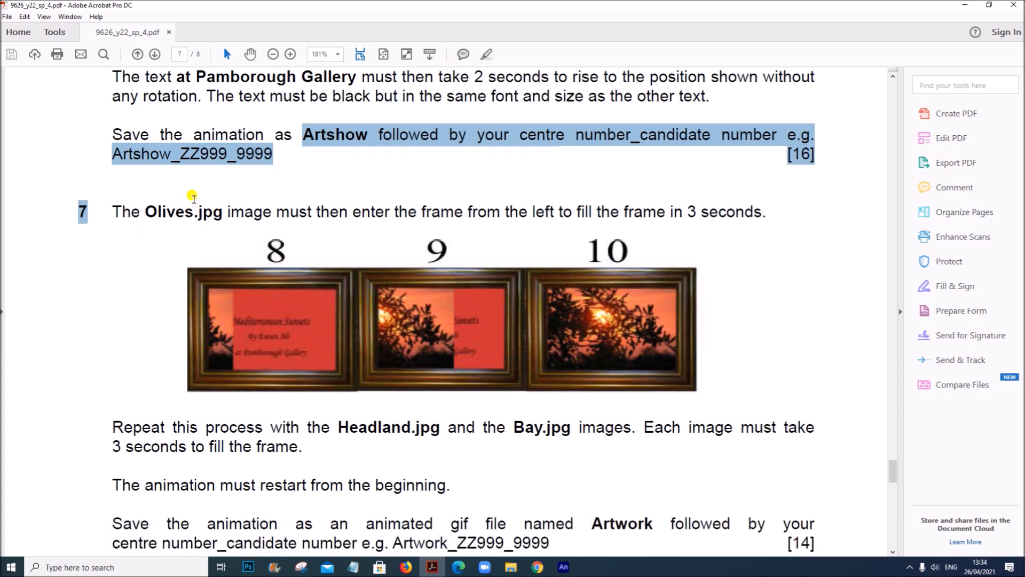
click(217, 210)
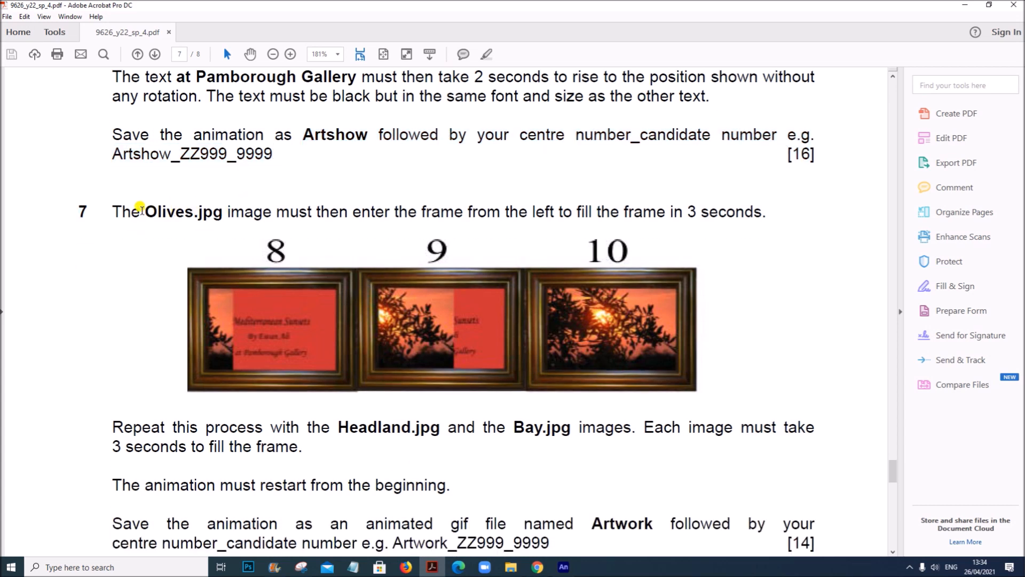
drag(145, 209, 758, 212)
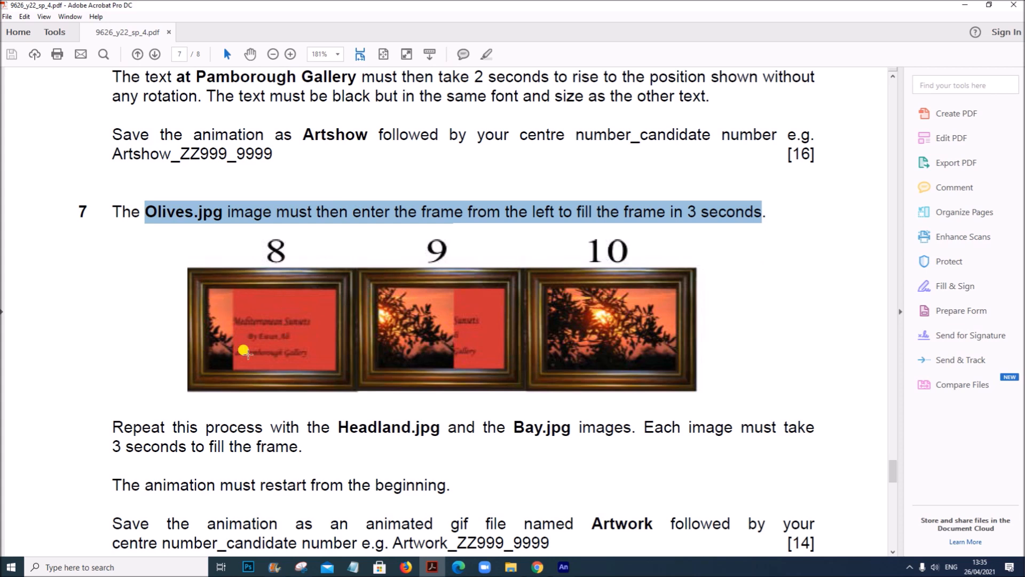
scroll(580, 412, down, 1)
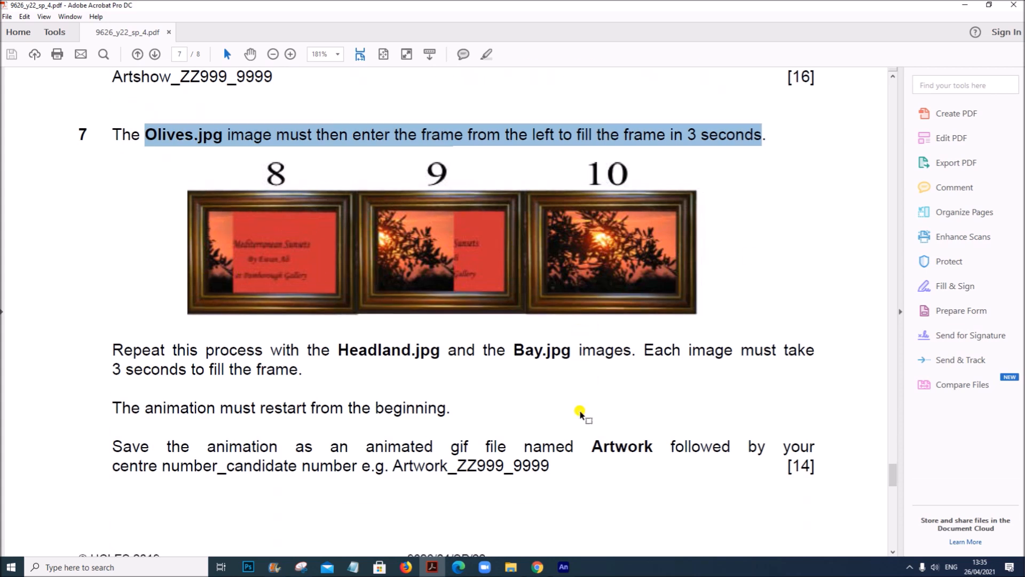
scroll(357, 338, down, 1)
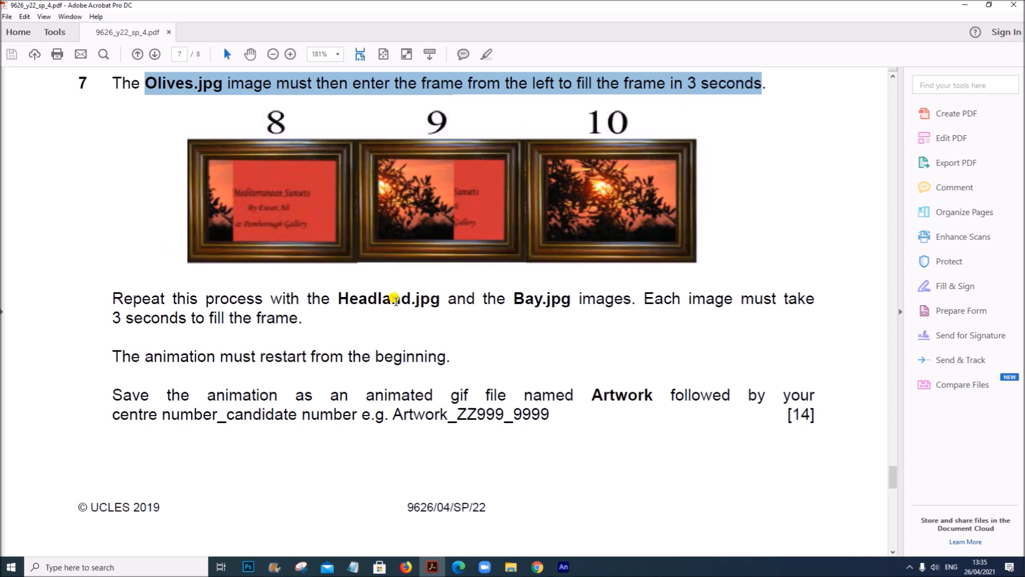
click(401, 299)
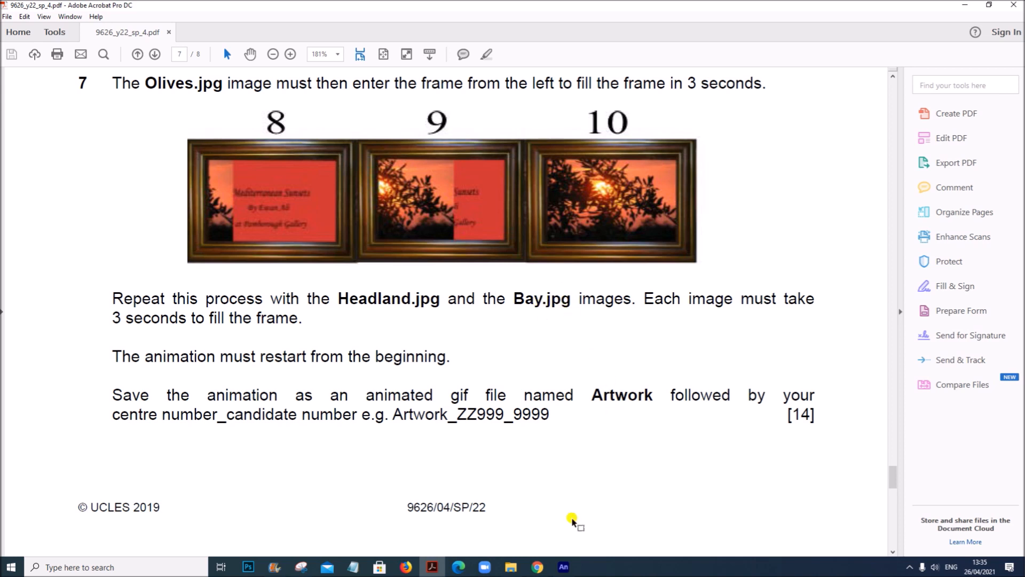
Step: Return to Animate and extend all five layers to frame 480 with inserted frames
click(562, 567)
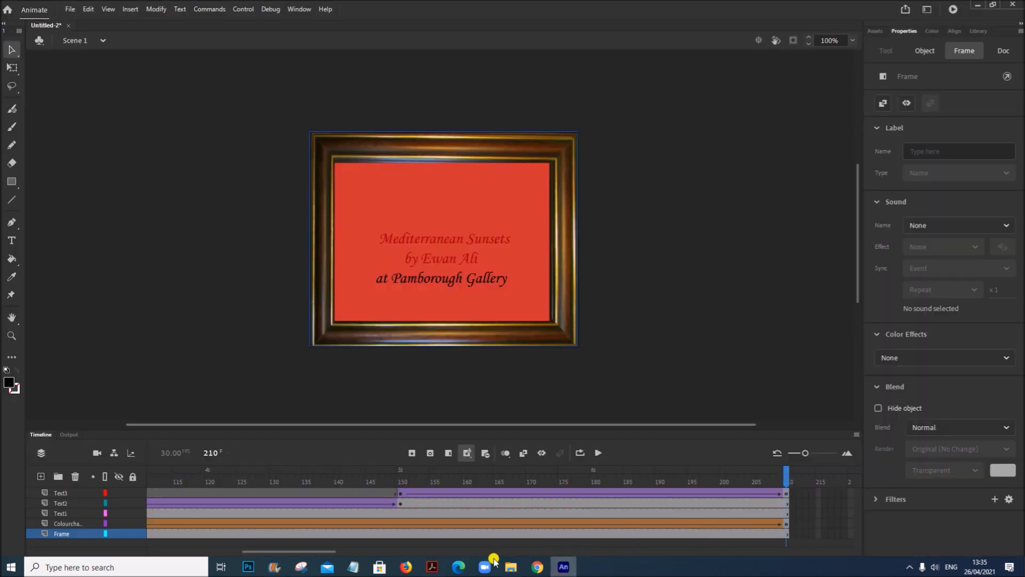
drag(267, 554, 319, 554)
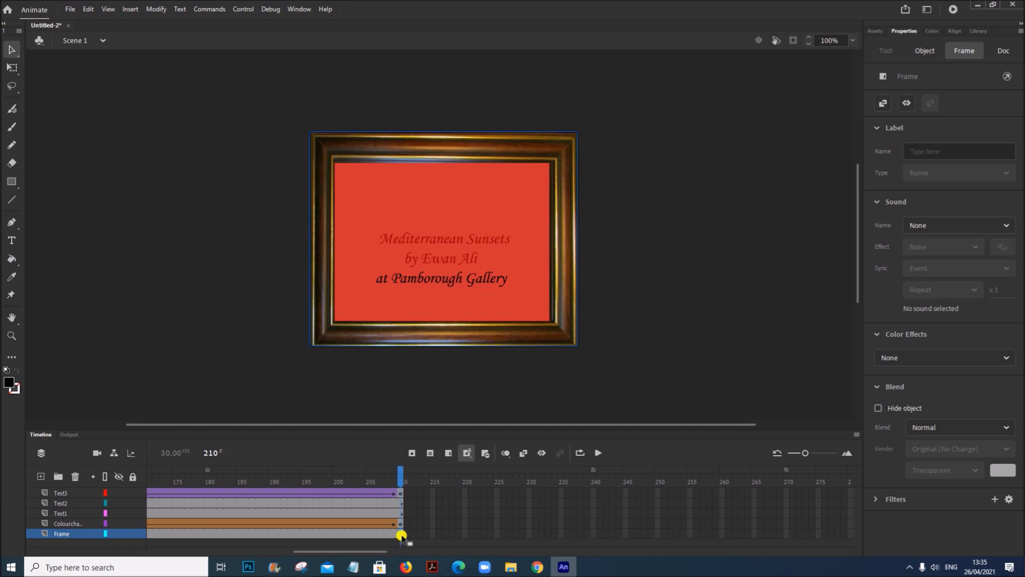
drag(359, 551, 524, 547)
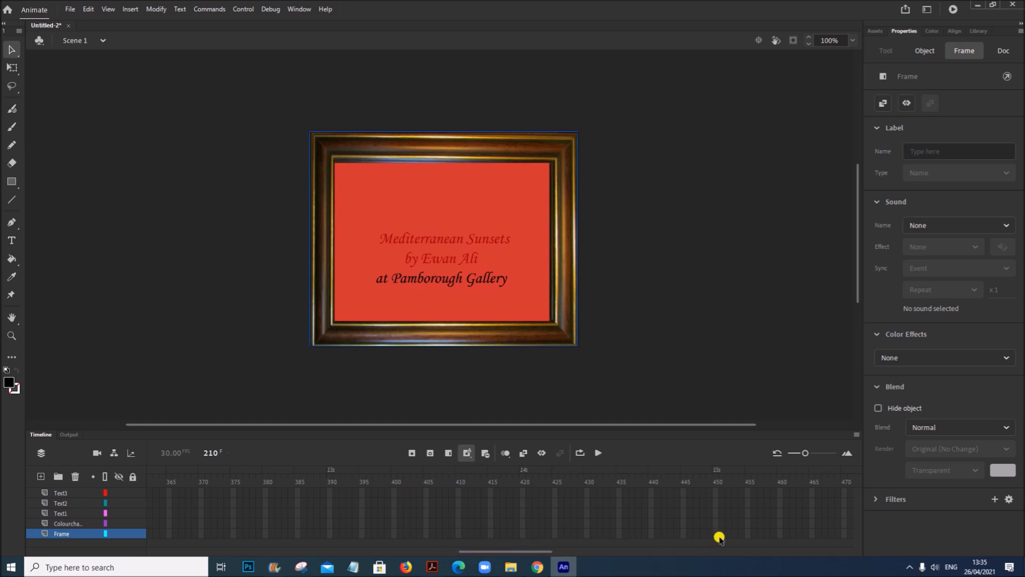
drag(531, 554, 559, 552)
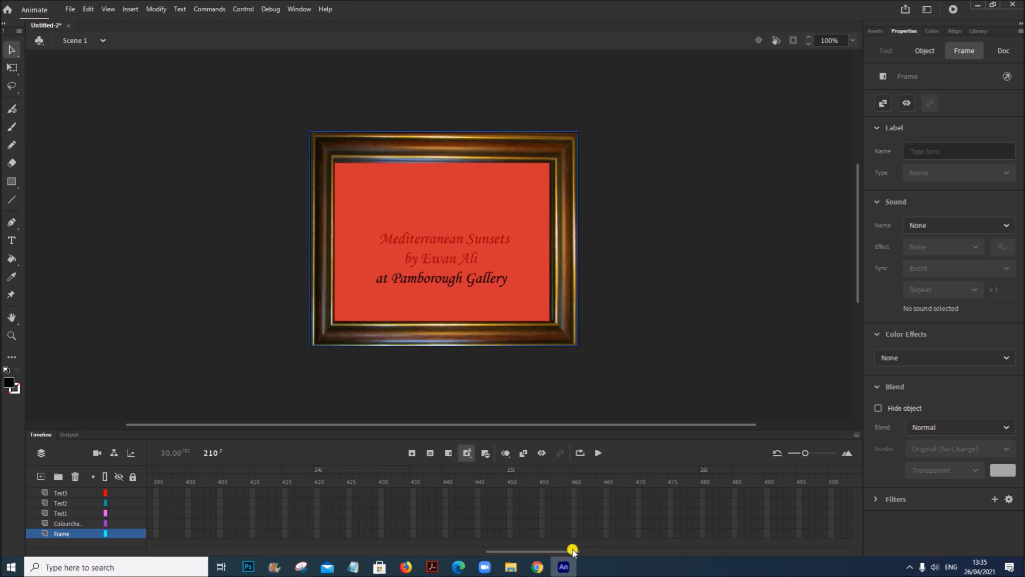
drag(703, 492, 704, 538)
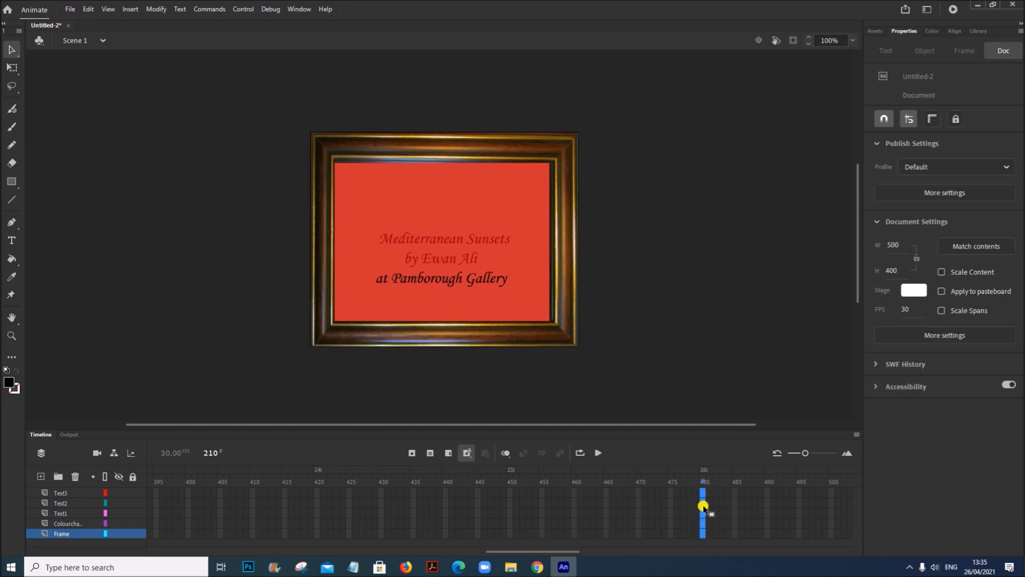
right_click(703, 503)
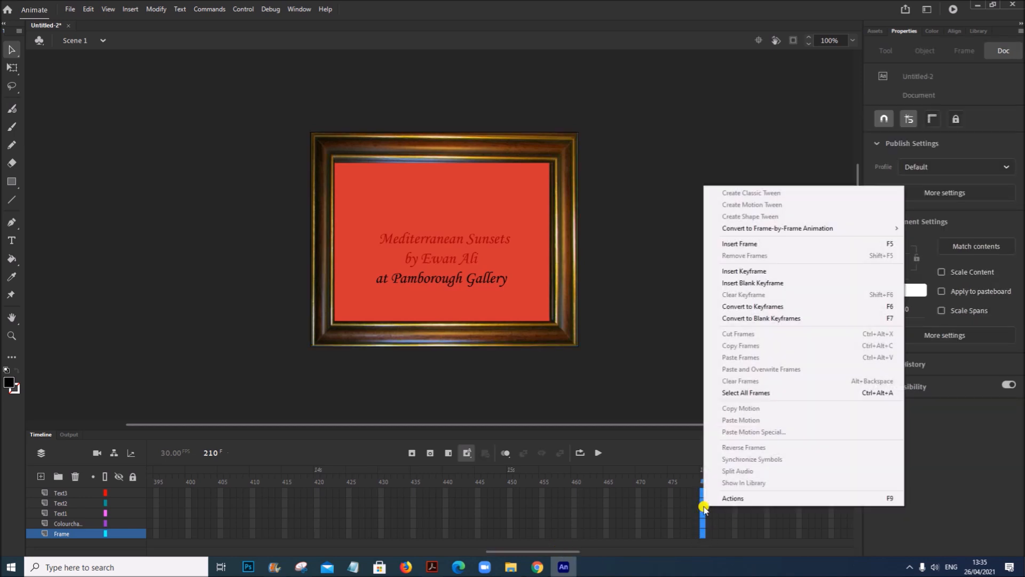
click(752, 246)
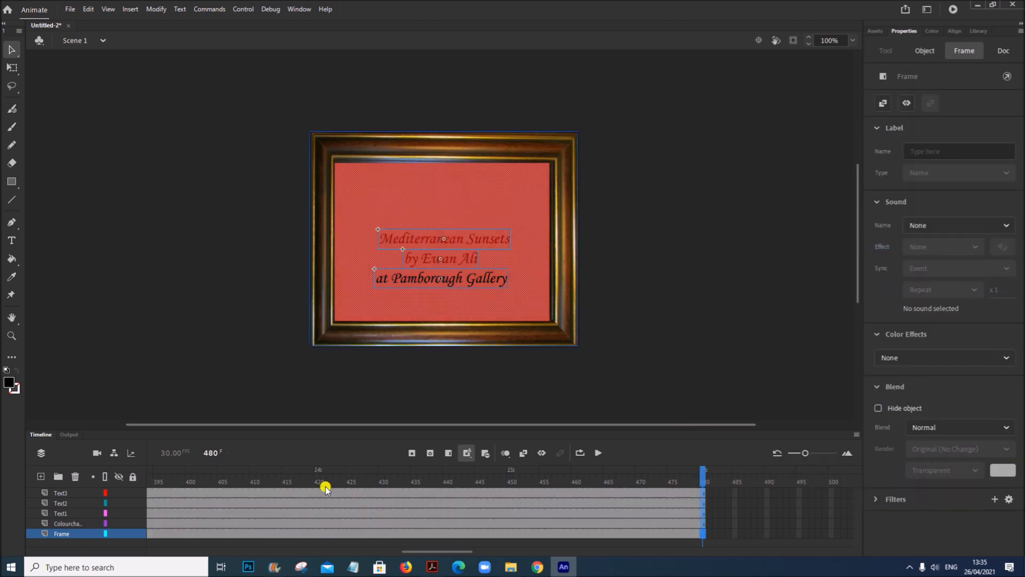
Step: Add a new layer above Text3
drag(434, 551, 128, 558)
click(59, 493)
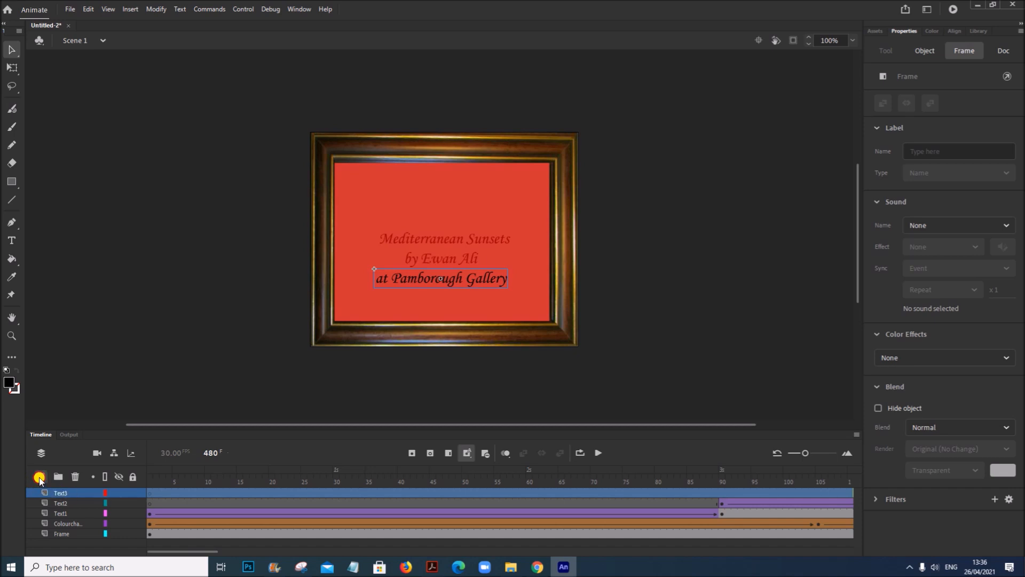
click(40, 477)
Step: Place the Olives image from the Sp 2022 P4 Examination folder on the new layer at frame 210
drag(190, 546, 303, 554)
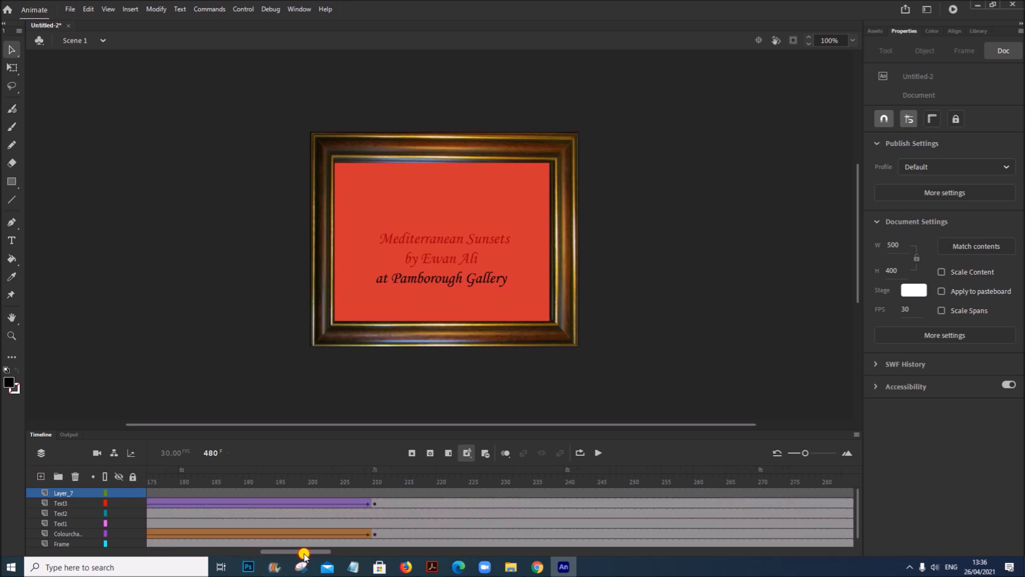
click(374, 494)
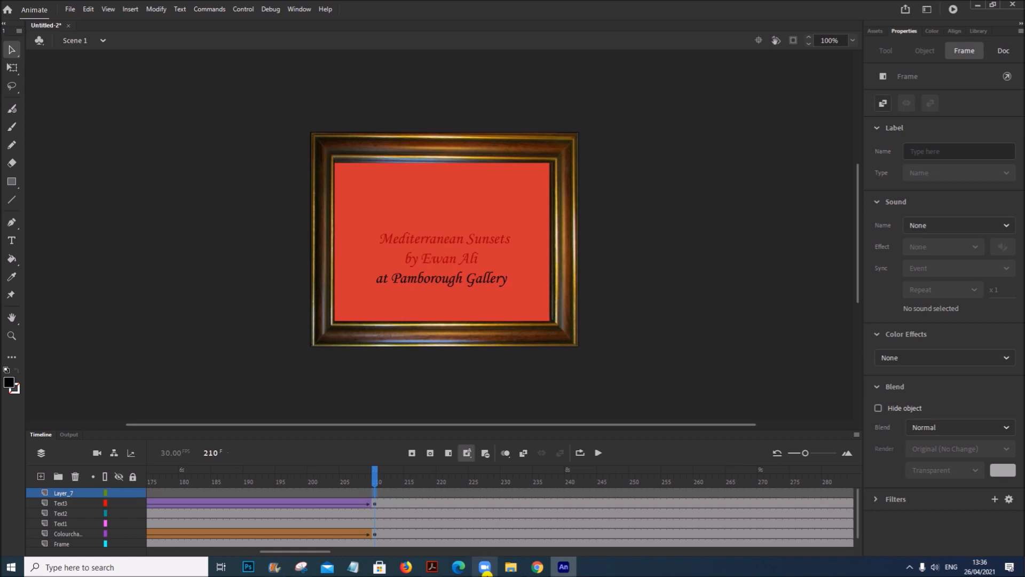
click(511, 567)
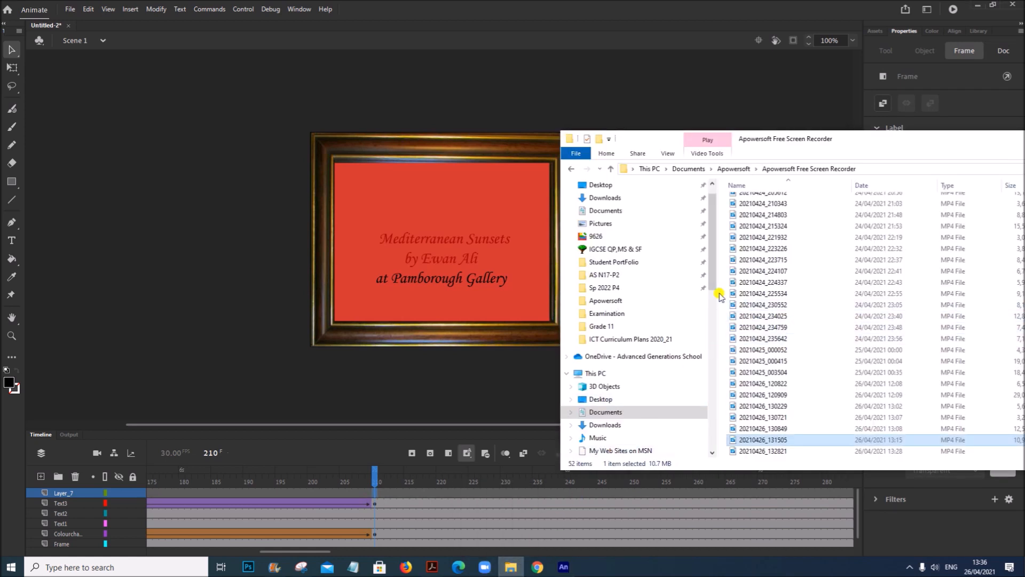
click(620, 288)
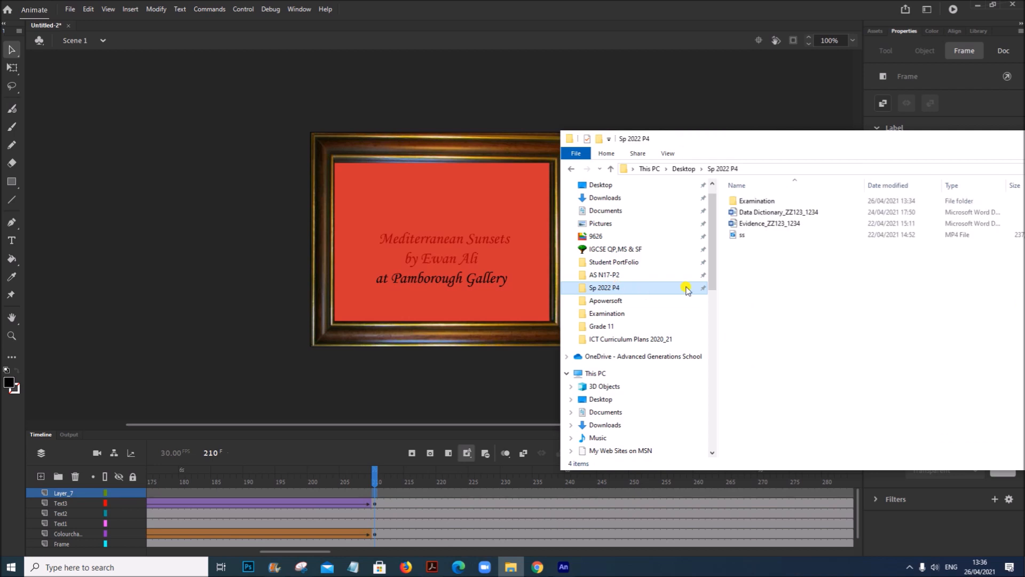
double_click(746, 202)
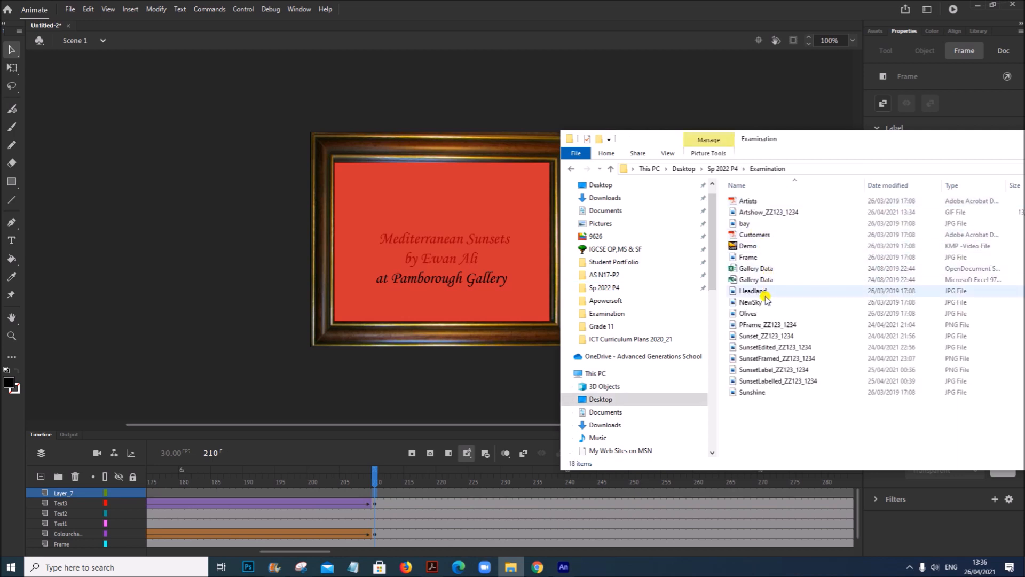
drag(747, 313, 209, 236)
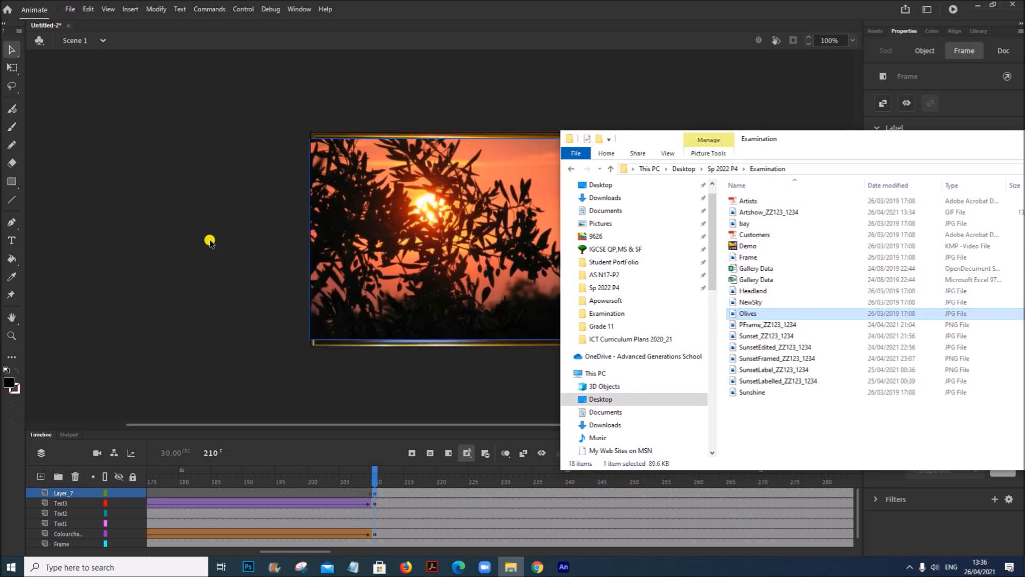
click(623, 105)
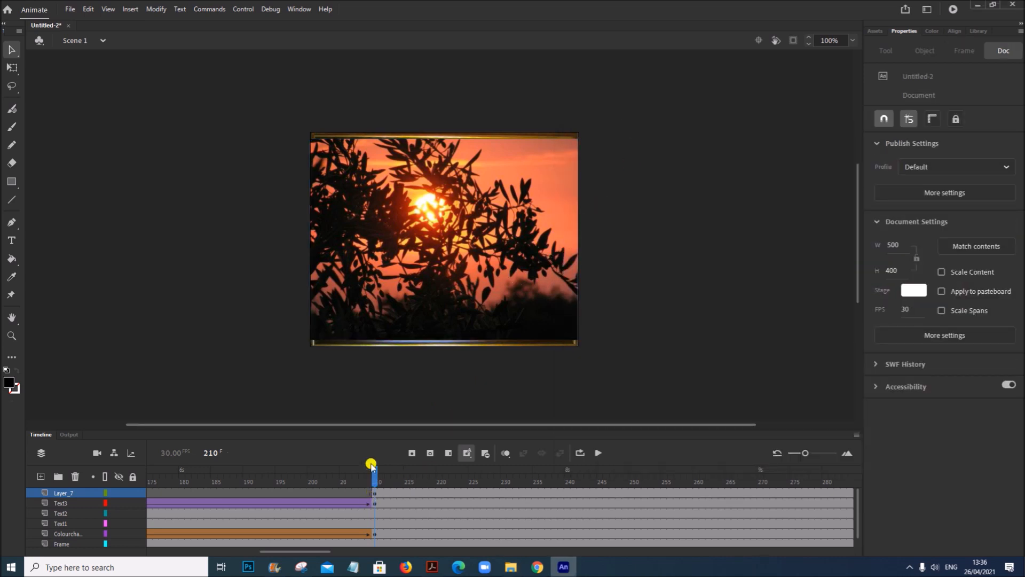
Step: Rename the new layer Olives and move the olives image off to the left of the picture frame, X about -492 and Y 25
click(58, 493)
double_click(64, 492)
key(BackSpace)
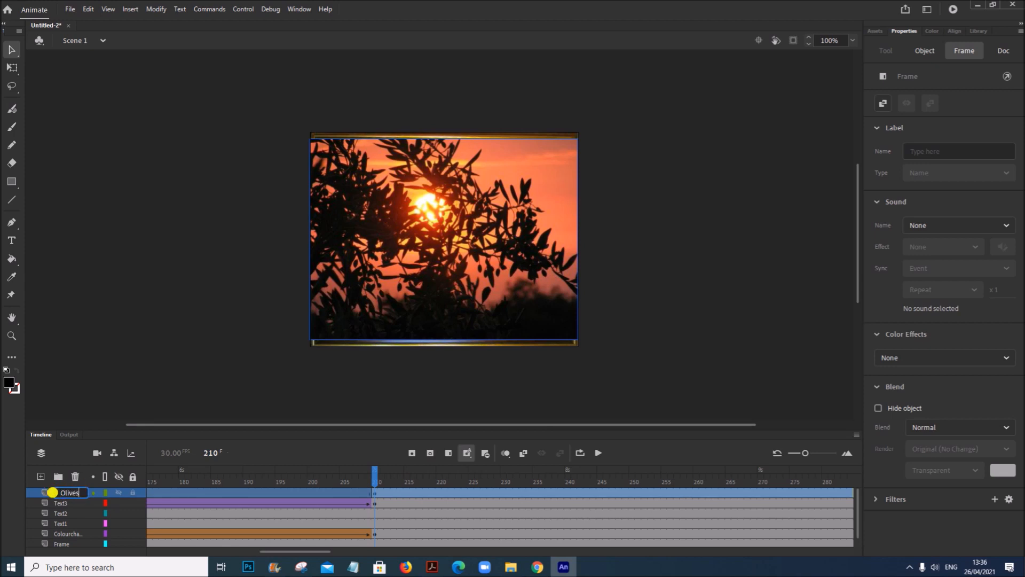
click(334, 401)
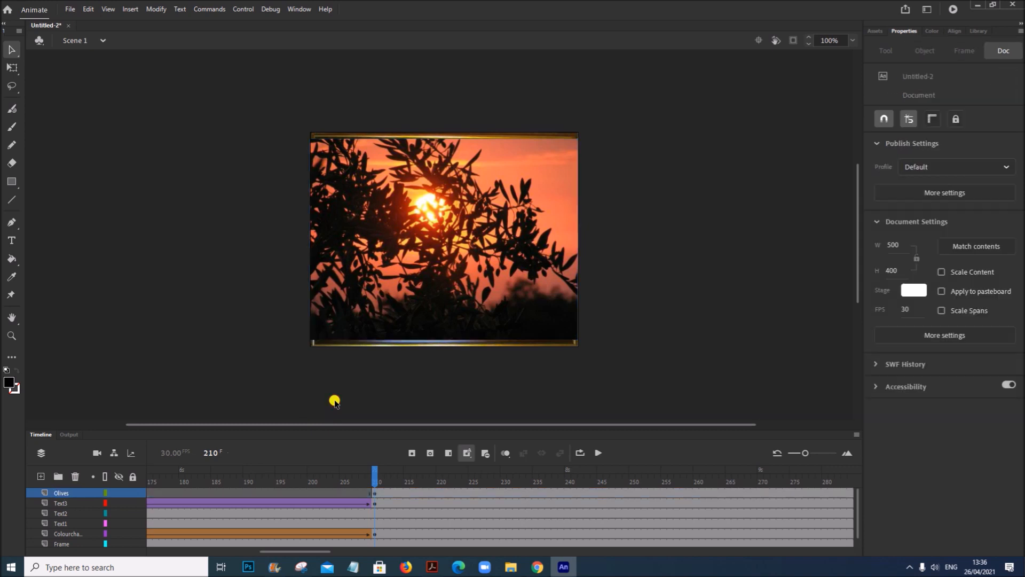
drag(472, 295, 208, 299)
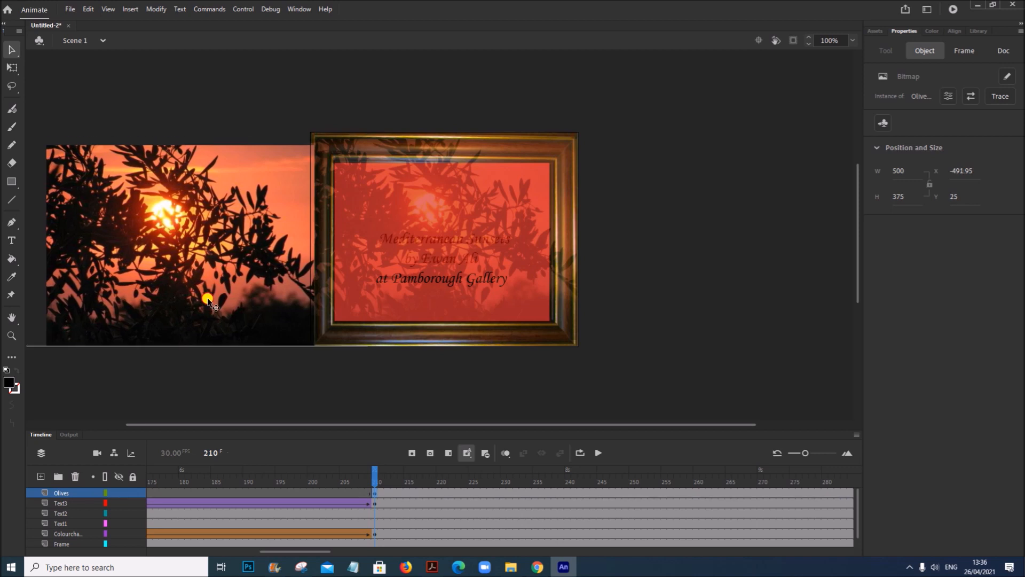
drag(208, 299, 208, 301)
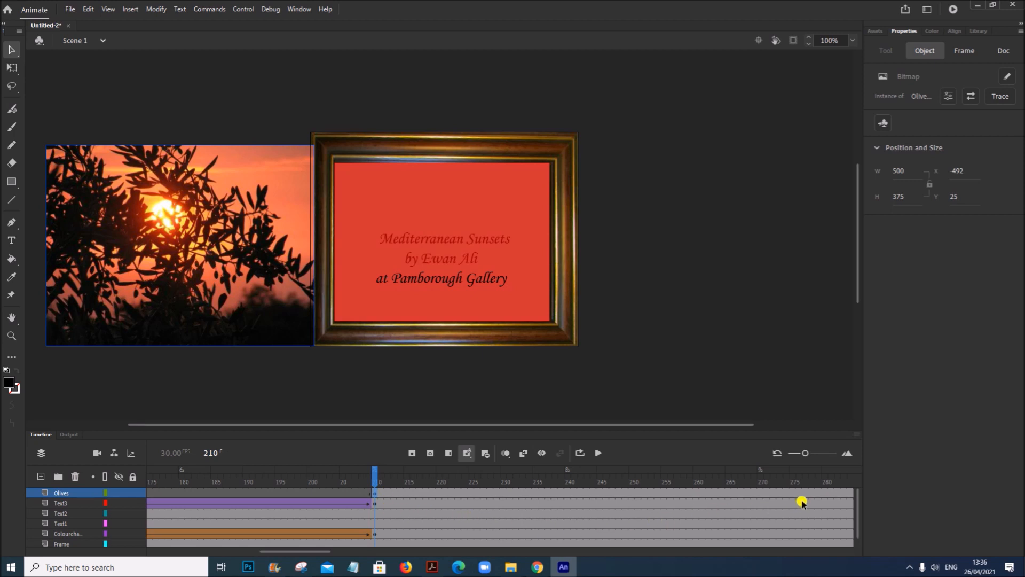
Step: At frame 300 of the Olives layer, move the olives image over the picture frame to X 0, Y 25
drag(319, 552, 348, 558)
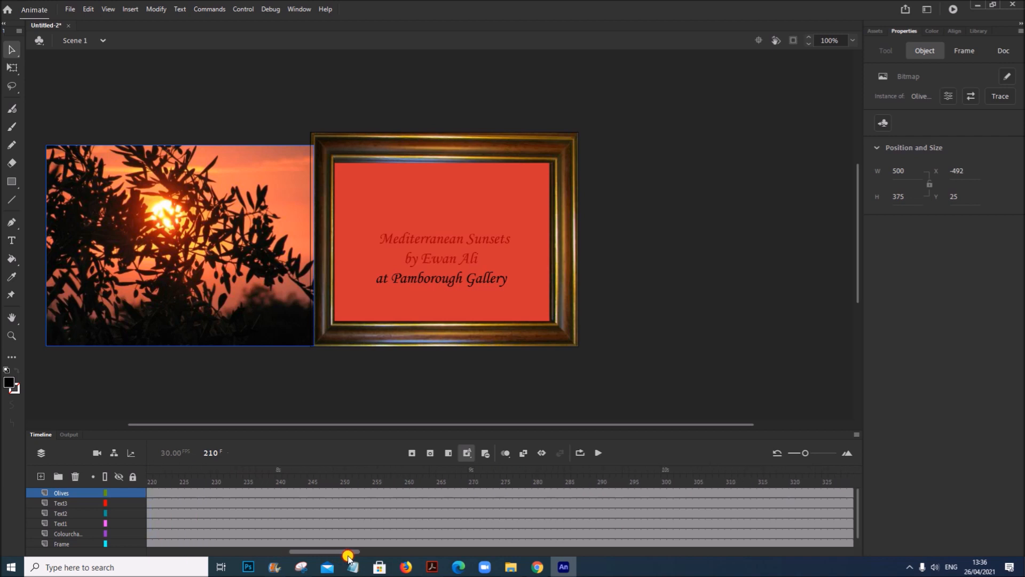
click(663, 492)
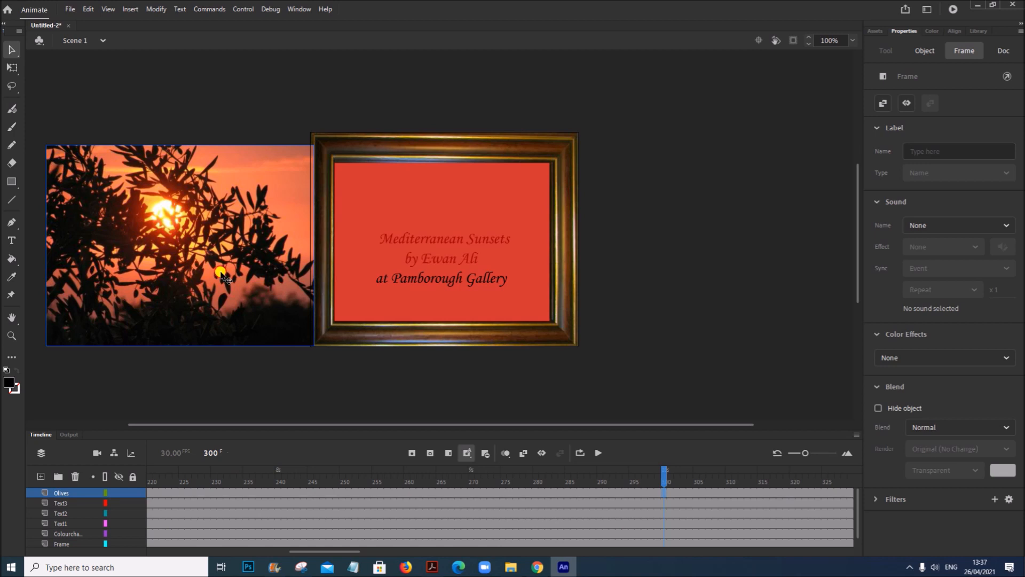
drag(221, 274, 488, 273)
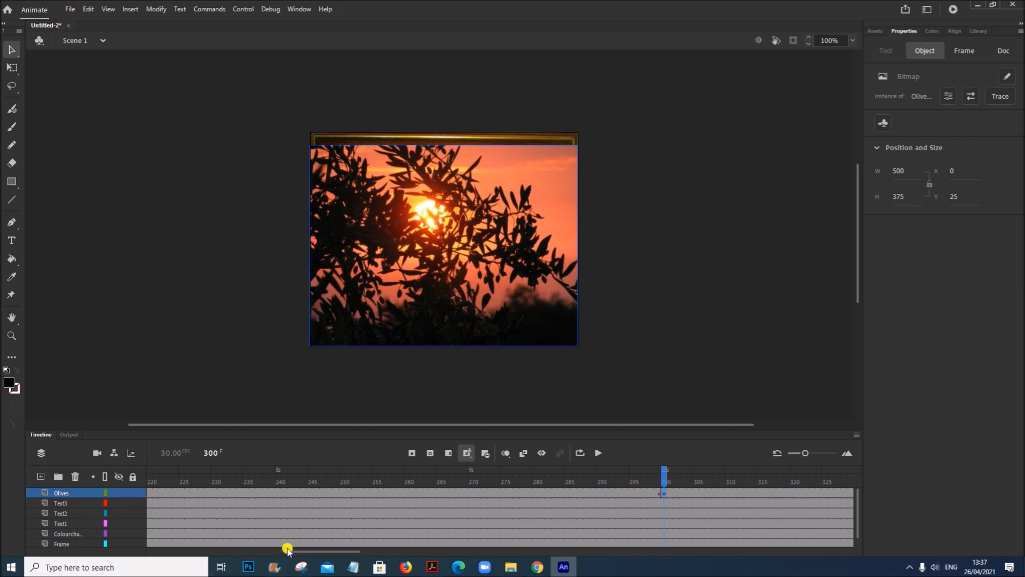
Step: Create a classic tween on the Olives layer from frame 210, converting the image to a symbol, and play it back
drag(300, 551, 285, 553)
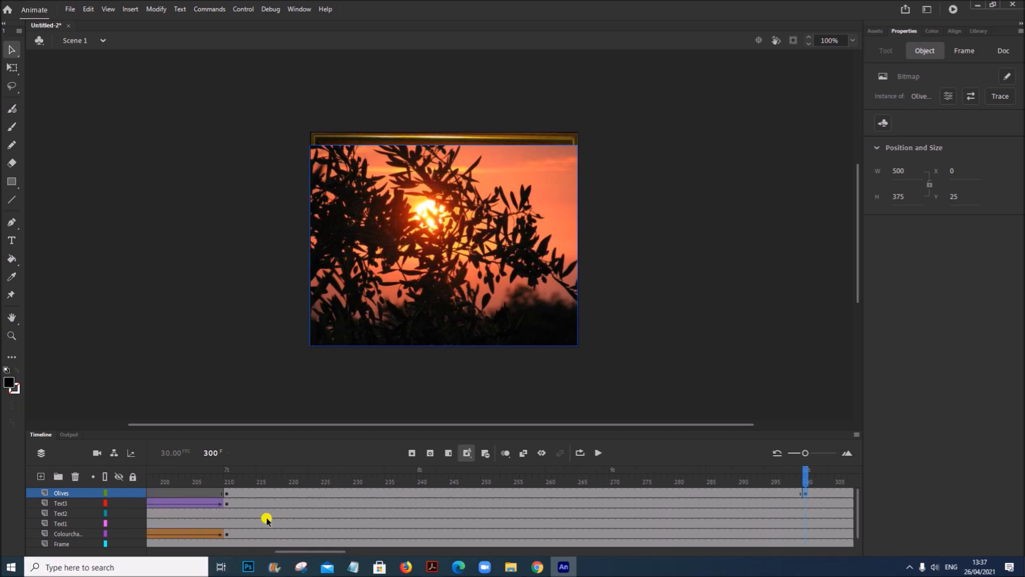
click(228, 496)
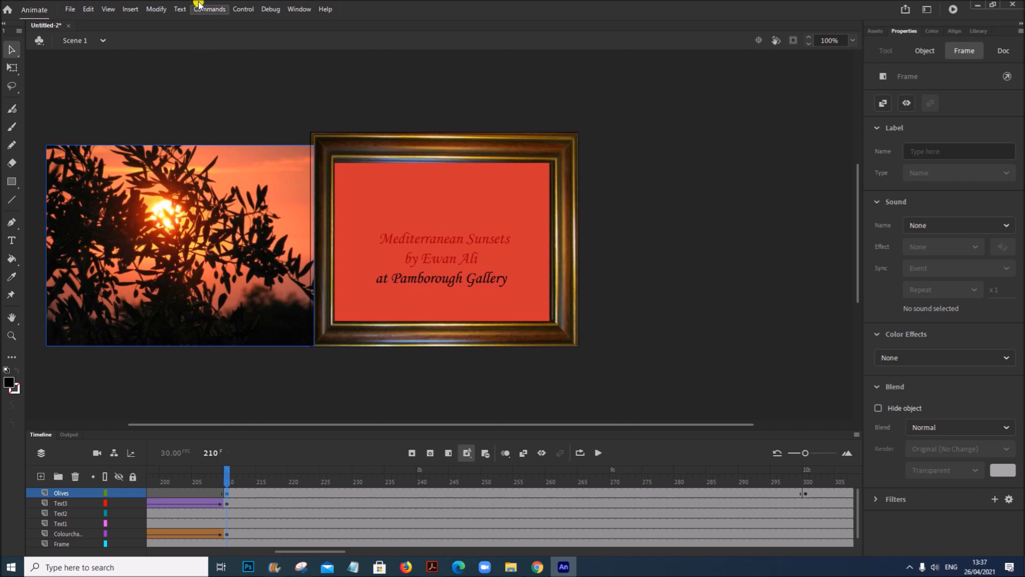
click(130, 9)
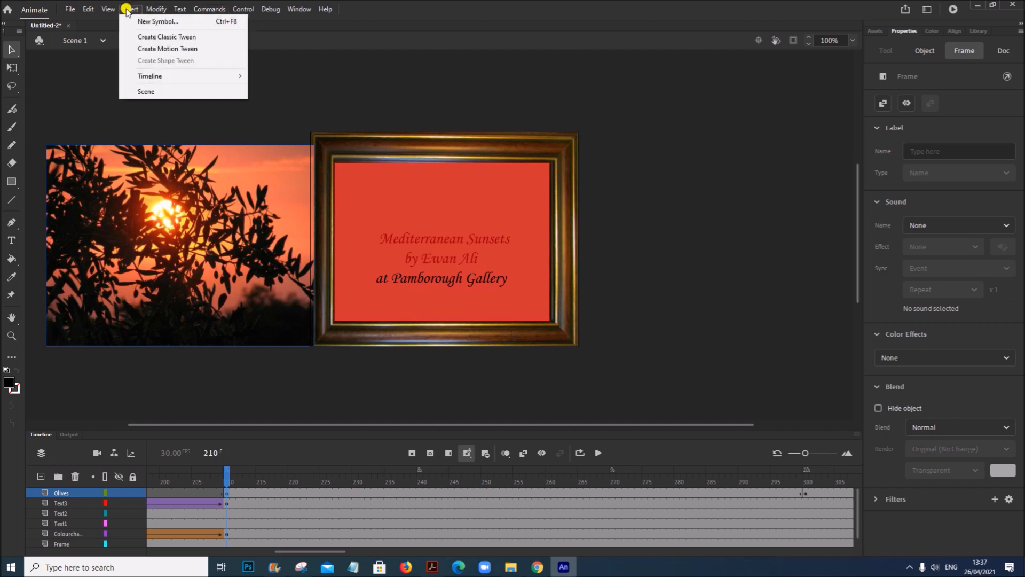
click(149, 36)
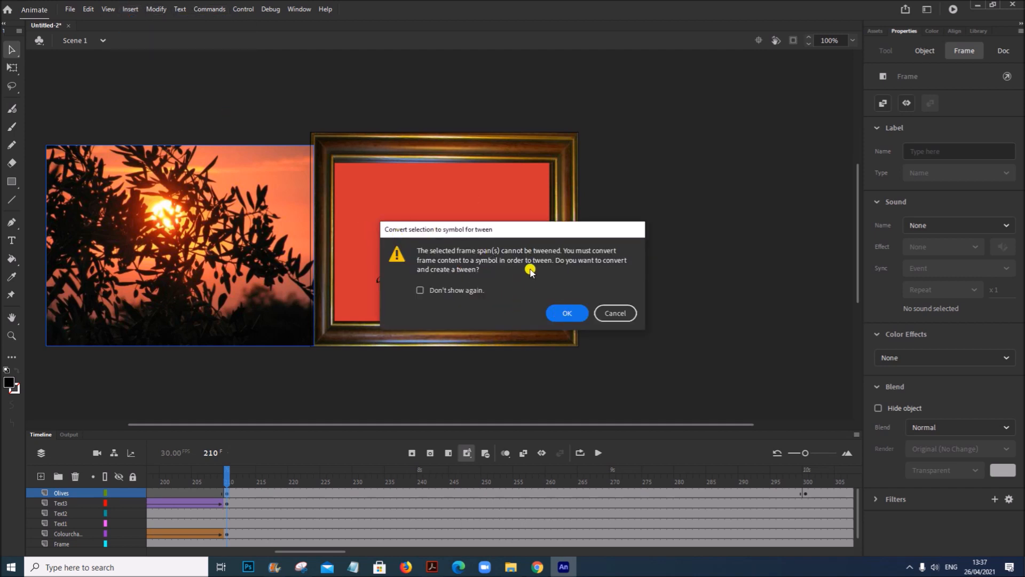
click(567, 313)
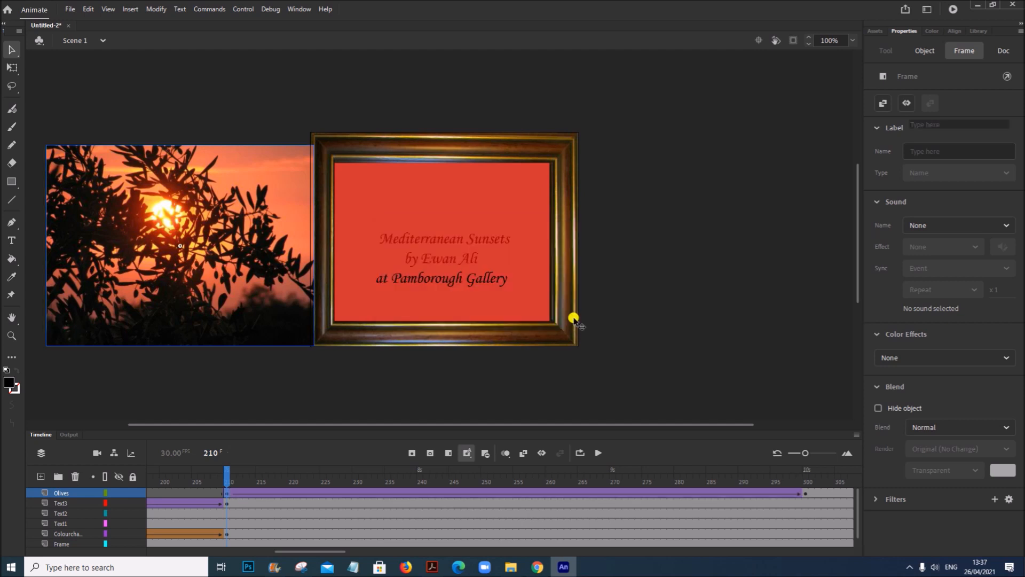
click(596, 453)
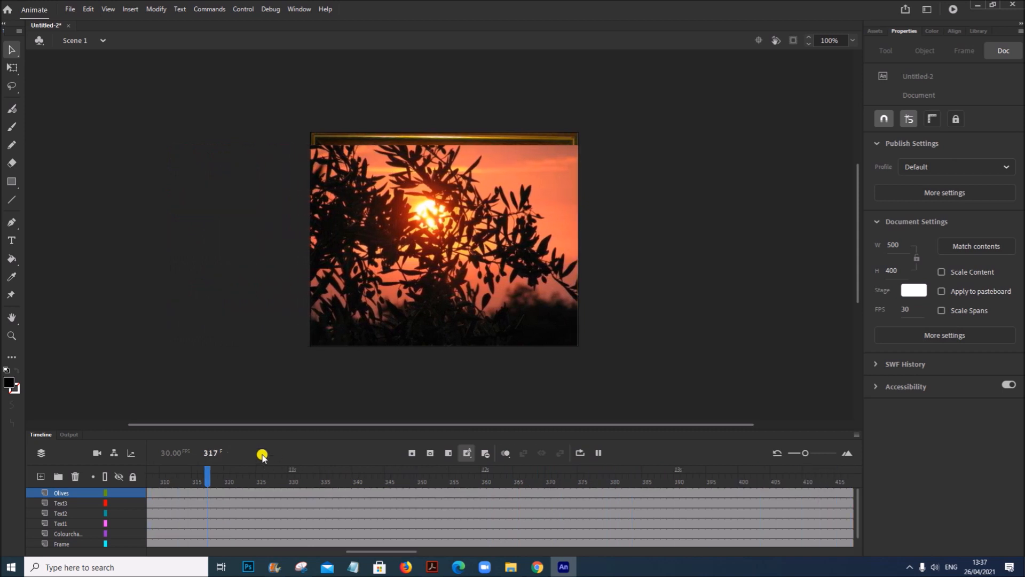
Step: Add a new layer above Olives and name it Mask1
drag(379, 550, 305, 554)
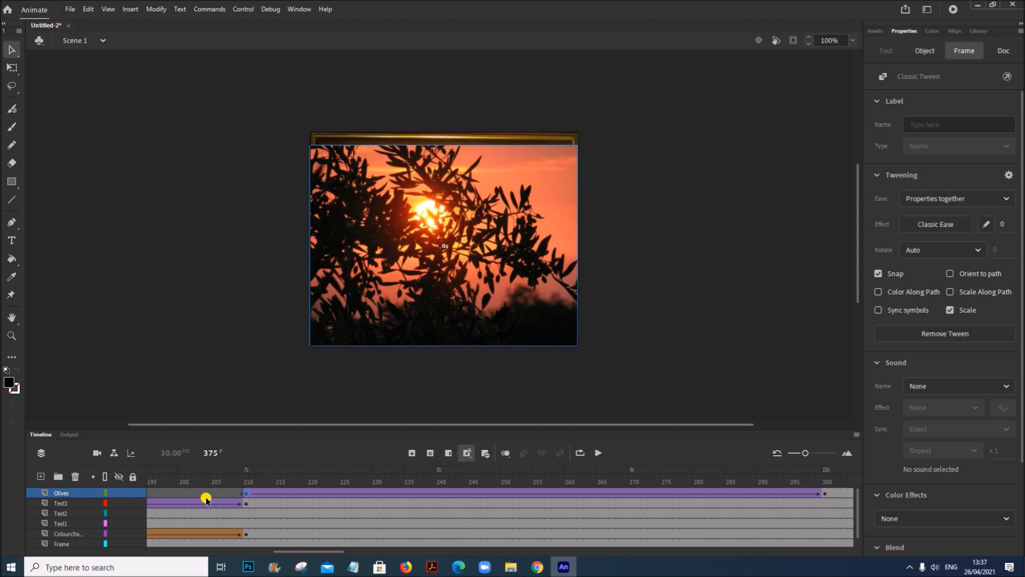
click(245, 493)
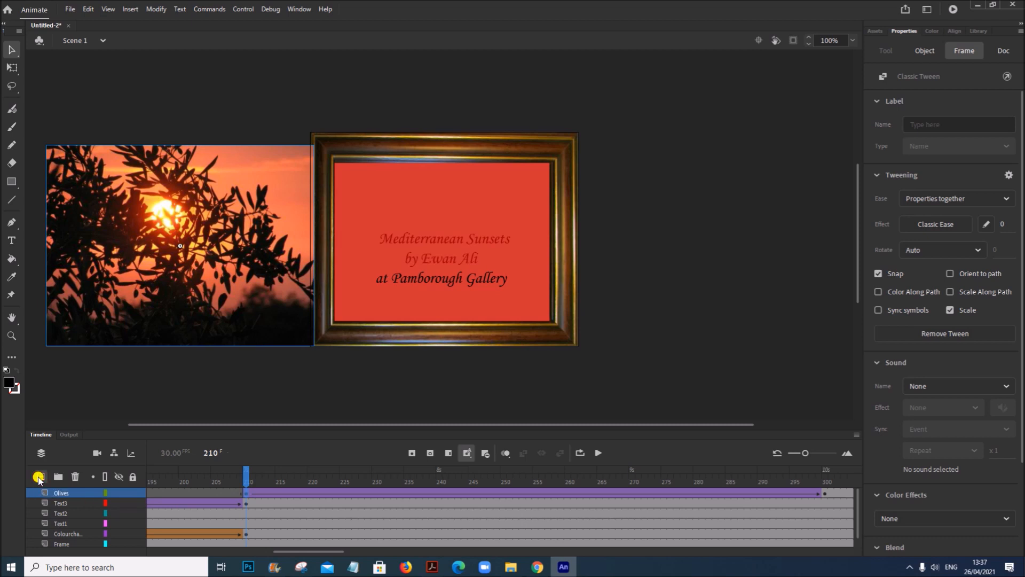
click(38, 477)
double_click(68, 493)
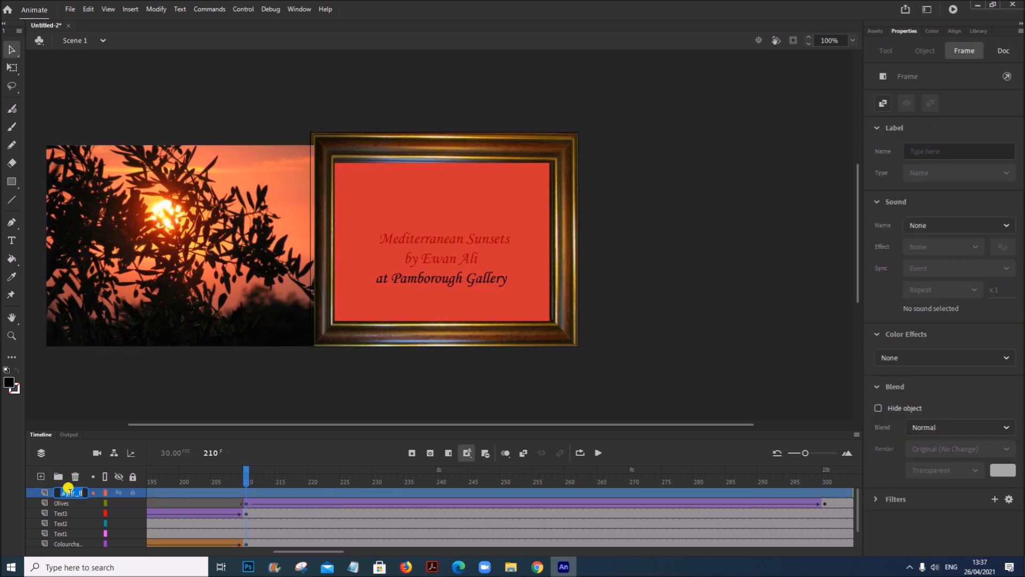
text(Mask1)
click(182, 390)
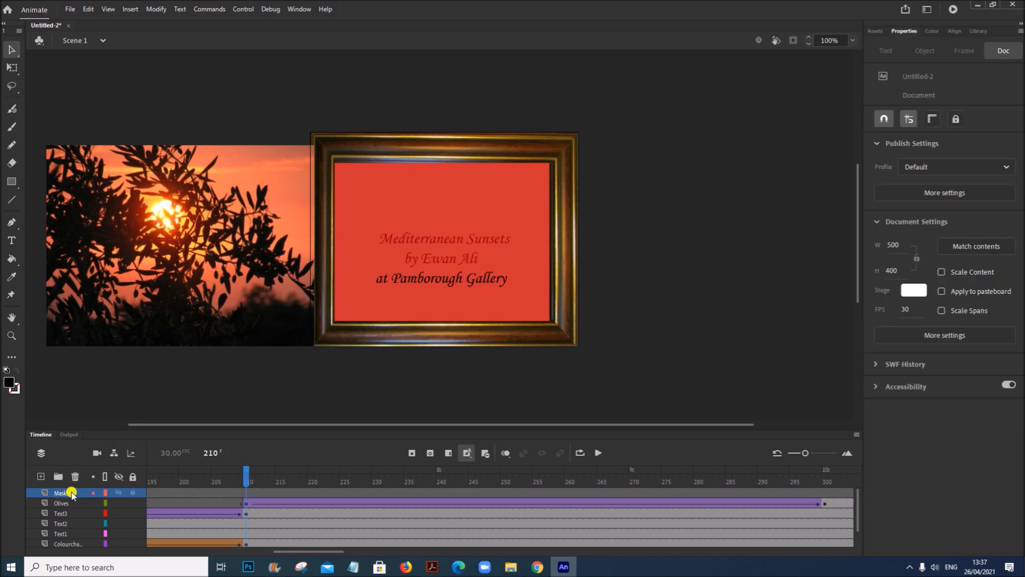
Step: On Mask1 at frame 210, draw a black rectangle without stroke covering the red area inside the picture frame
click(68, 492)
click(244, 496)
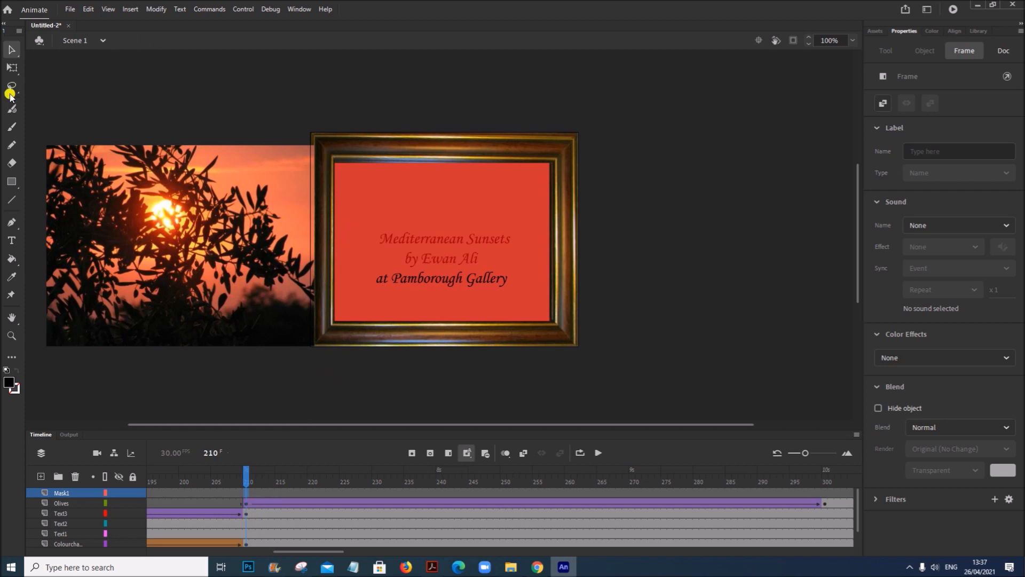
click(12, 181)
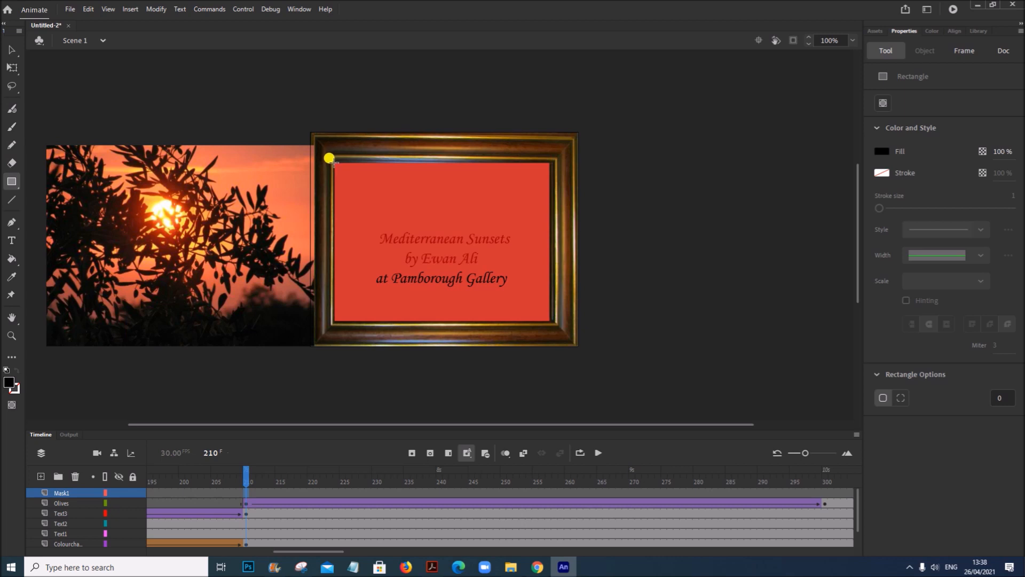
drag(333, 162, 547, 320)
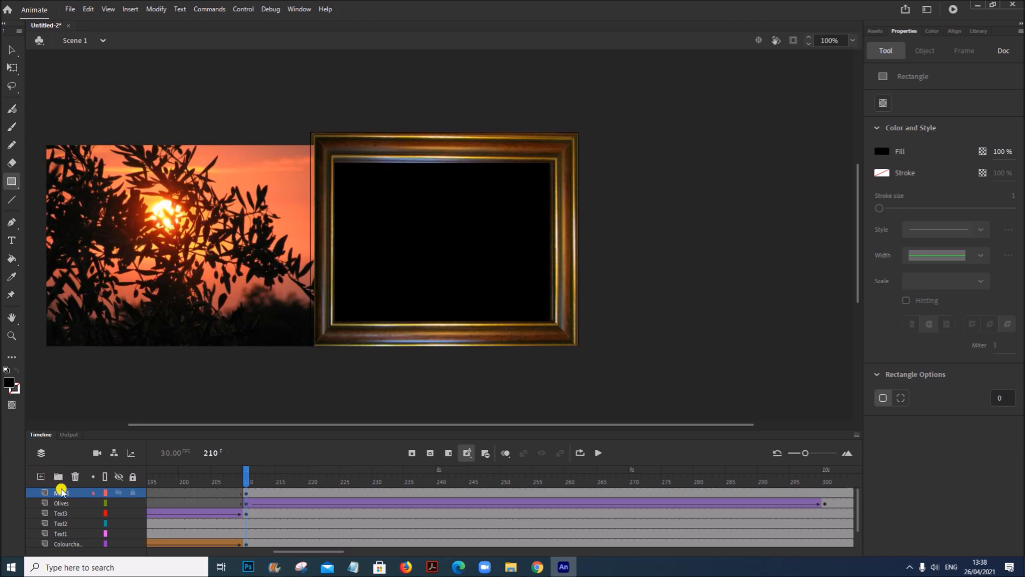
Step: Turn the Mask1 layer into a mask for the Olives layer and play the animation from frame 210
right_click(60, 491)
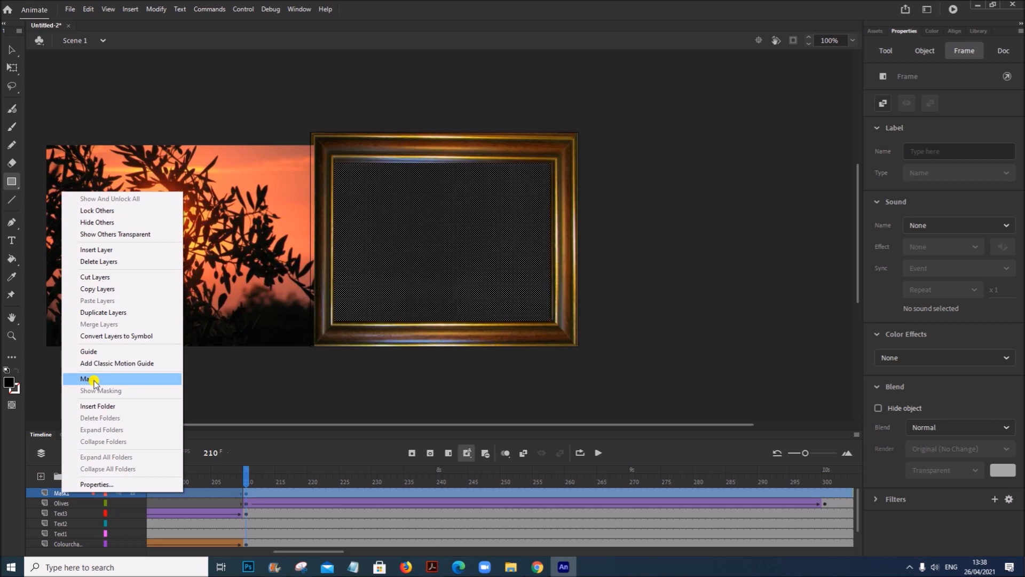
click(93, 380)
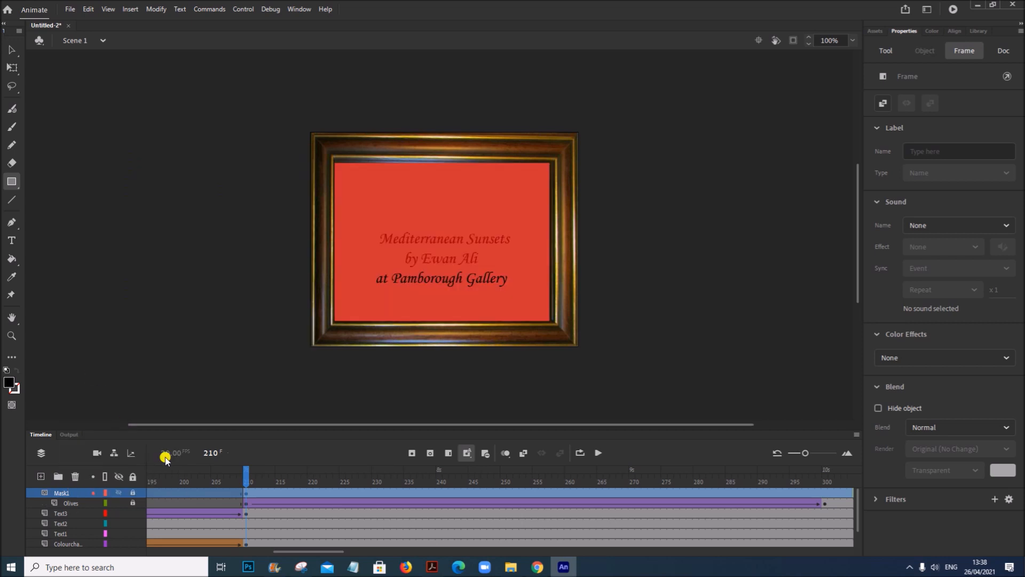
click(247, 507)
click(598, 452)
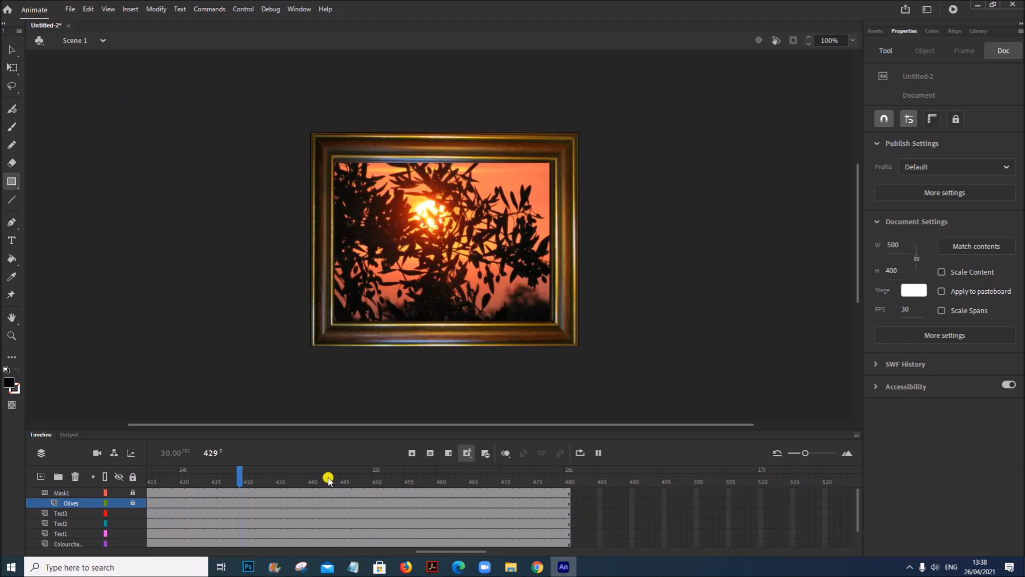
Step: Add a new layer above Mask1 and name it Headland, checking the image name in the exam PDF in Acrobat
drag(435, 551, 168, 553)
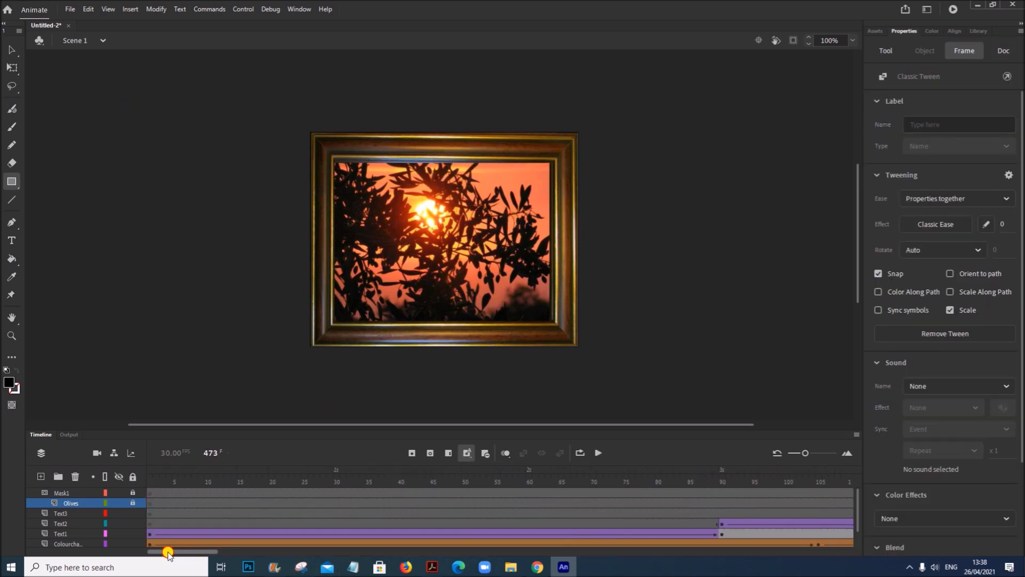
click(67, 494)
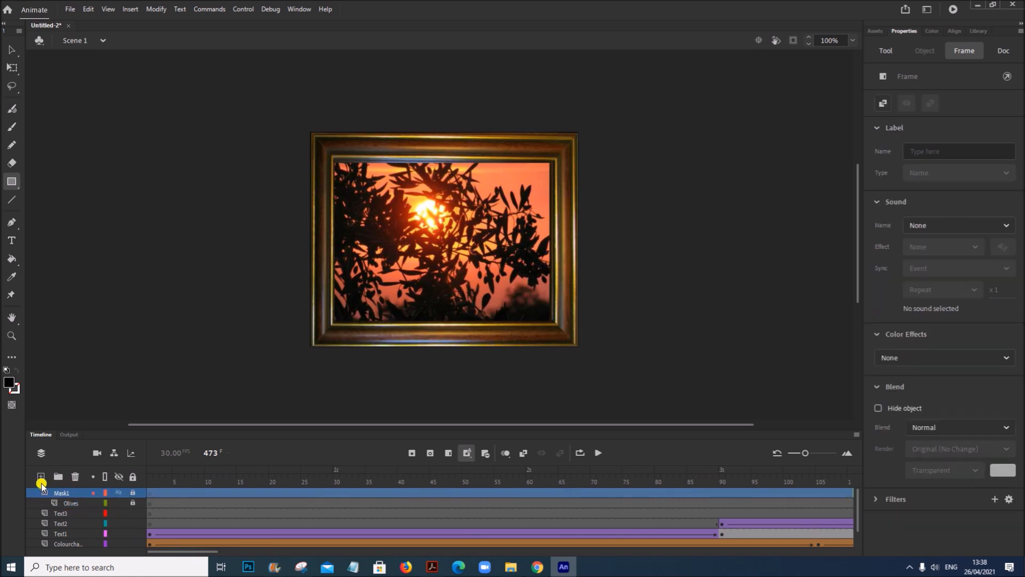
click(41, 477)
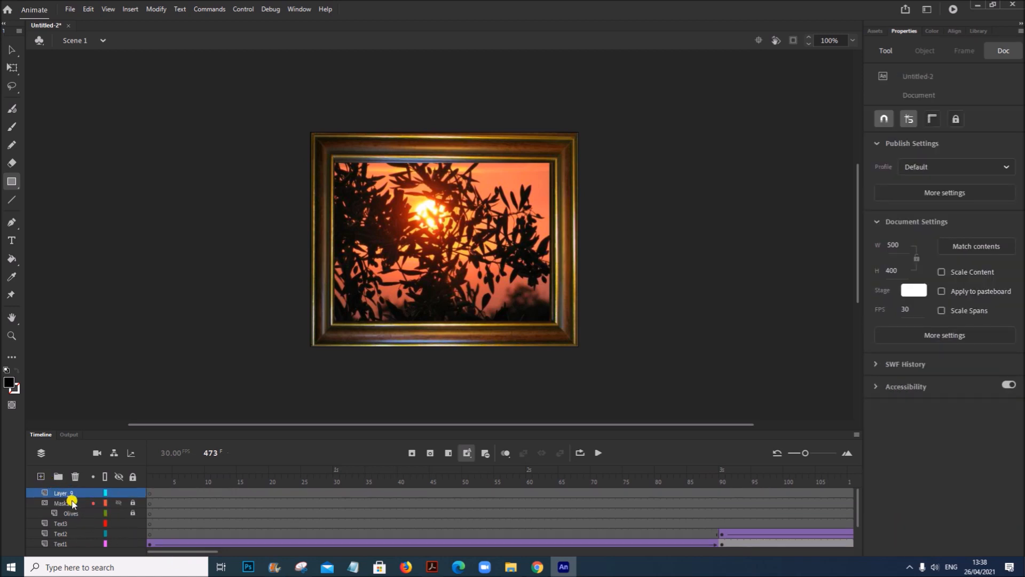
click(65, 493)
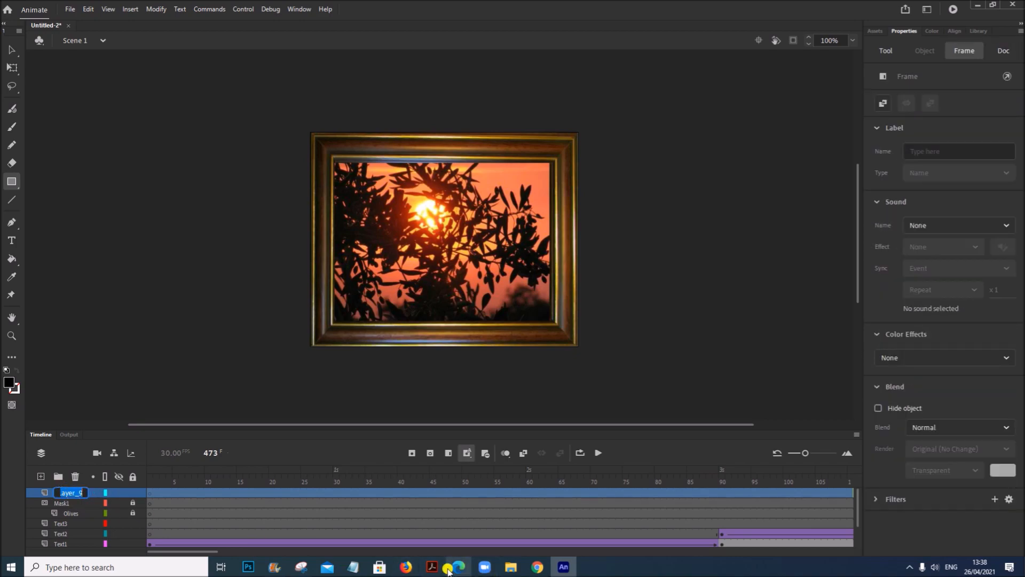
click(433, 567)
drag(340, 299, 416, 302)
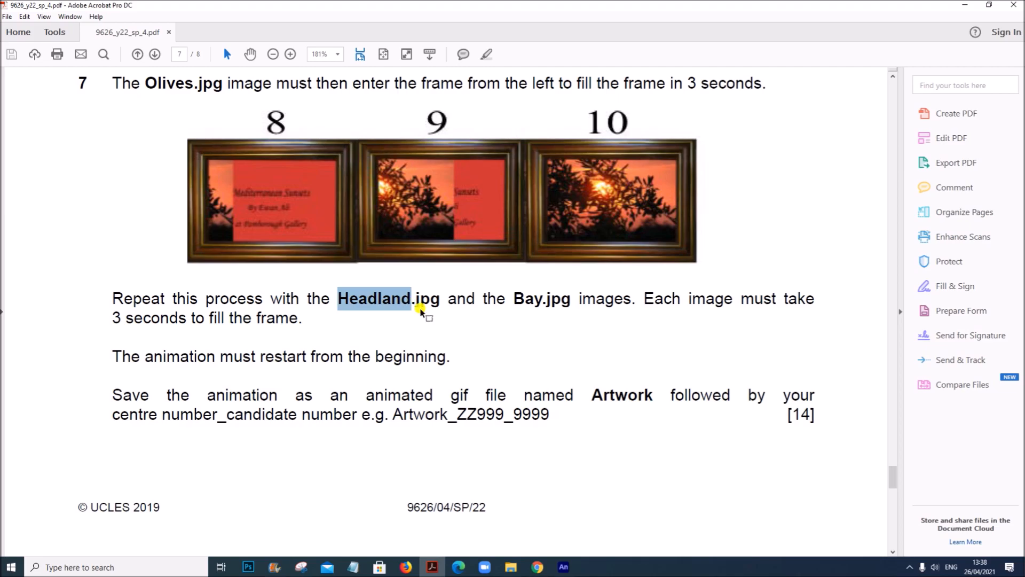
click(564, 567)
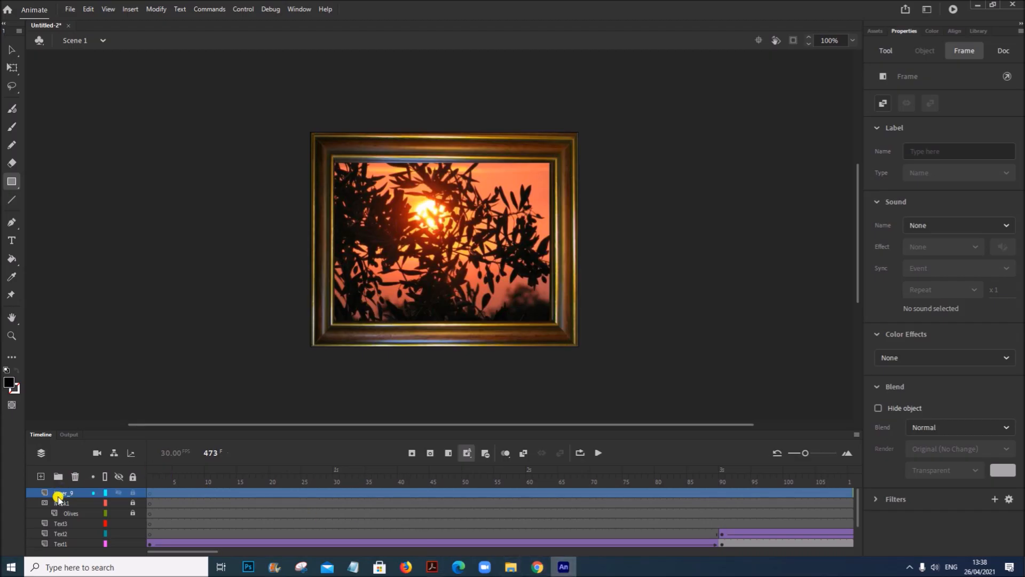
double_click(62, 492)
Step: Place the Headland image from the Sp 2022 P4 Examination folder on the Headland layer at frame 300
drag(207, 550, 352, 552)
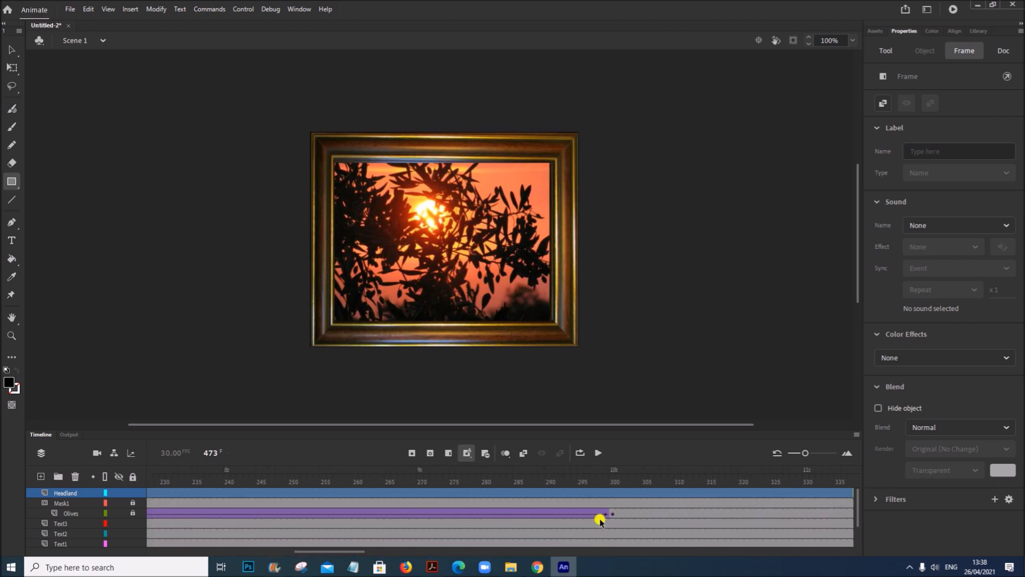
click(612, 495)
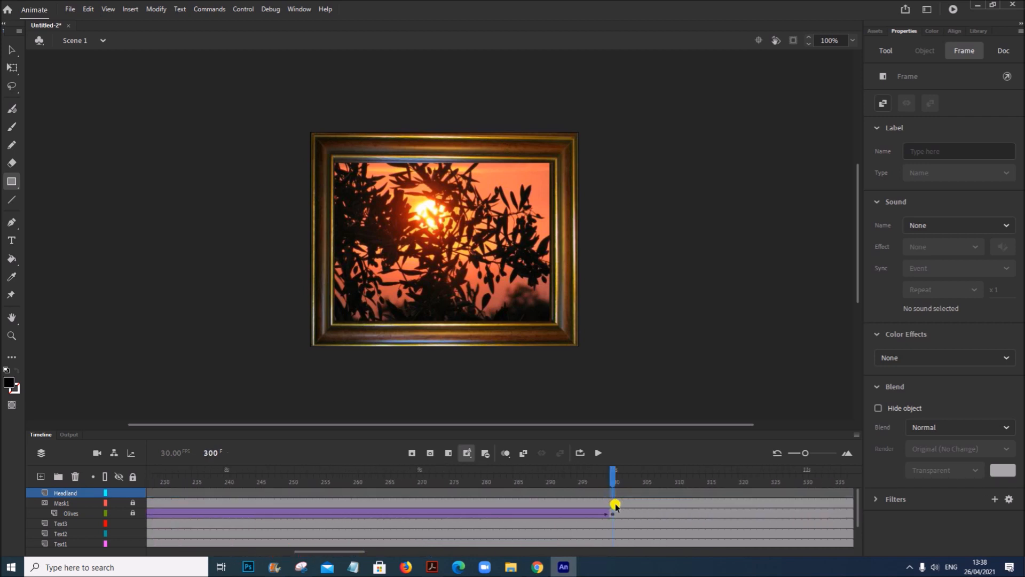
mouse_move(511, 567)
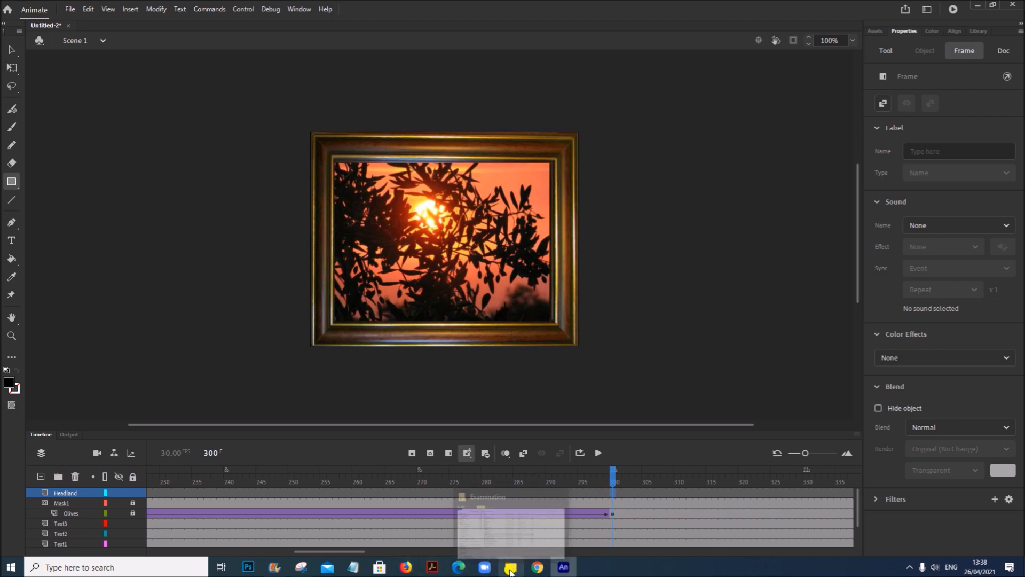
click(536, 519)
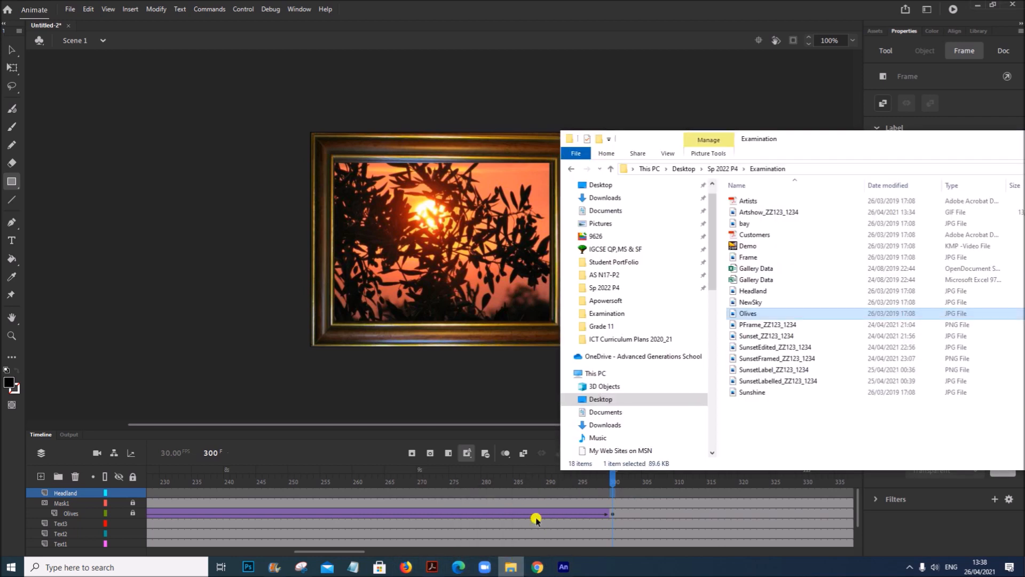
click(752, 292)
drag(752, 292, 207, 258)
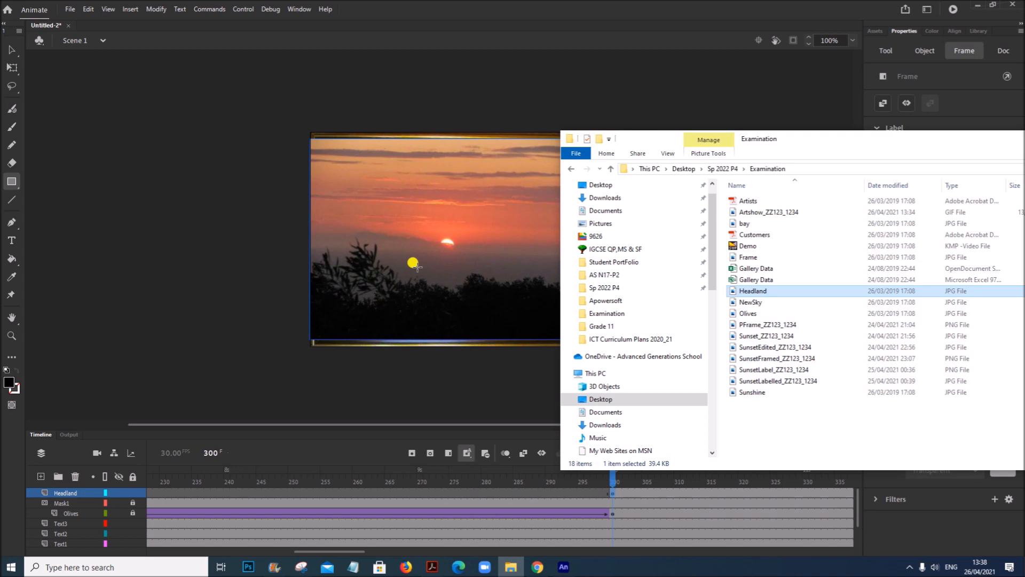
Step: Return to Animate and move the headland image off to the left of the picture frame, X about -476 and Y 13
click(784, 87)
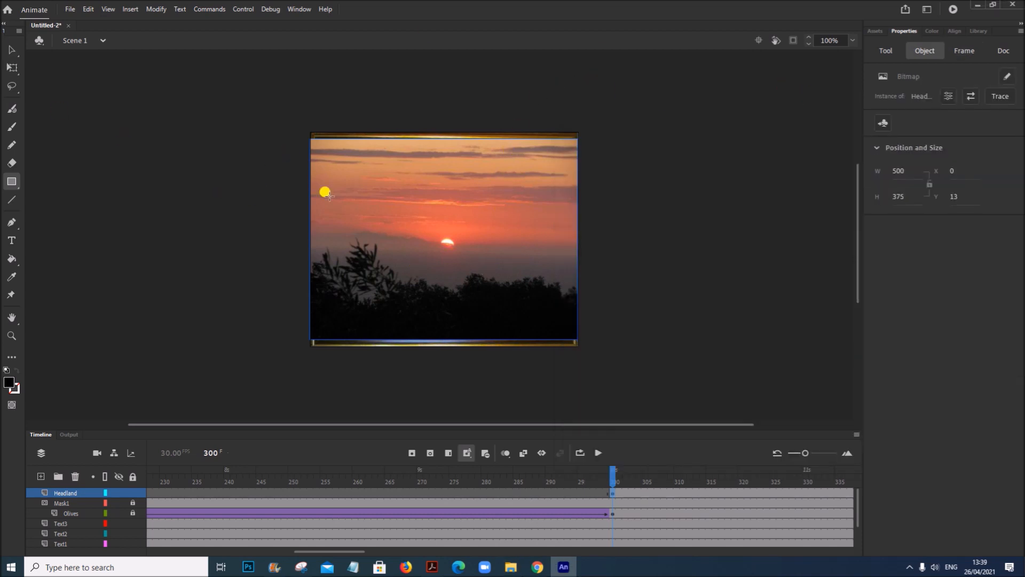
click(11, 50)
drag(374, 222, 119, 222)
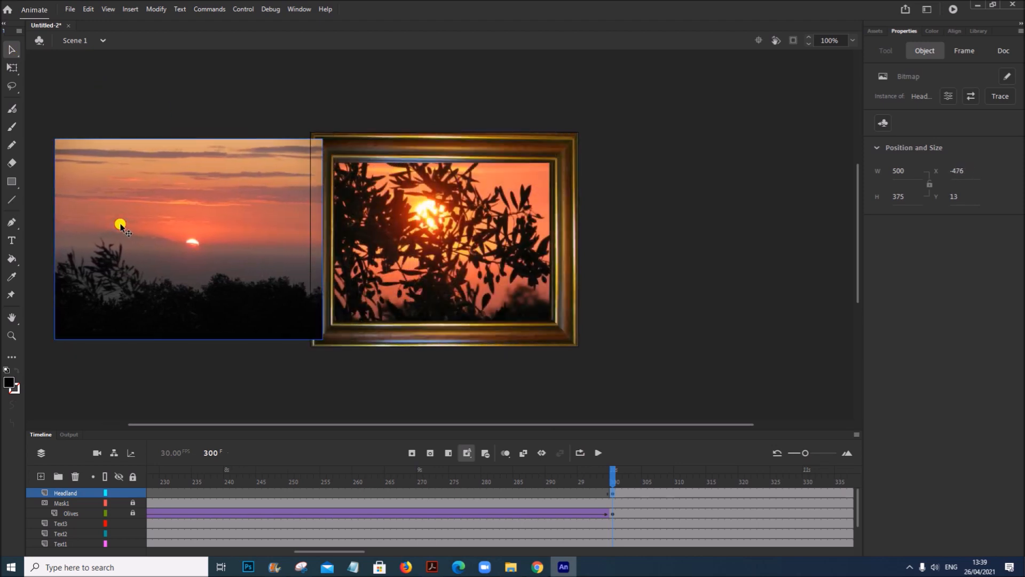
Step: At frame 390 of the Headland layer, move the headland image over the picture frame to X 0, Y 25
drag(305, 551, 350, 552)
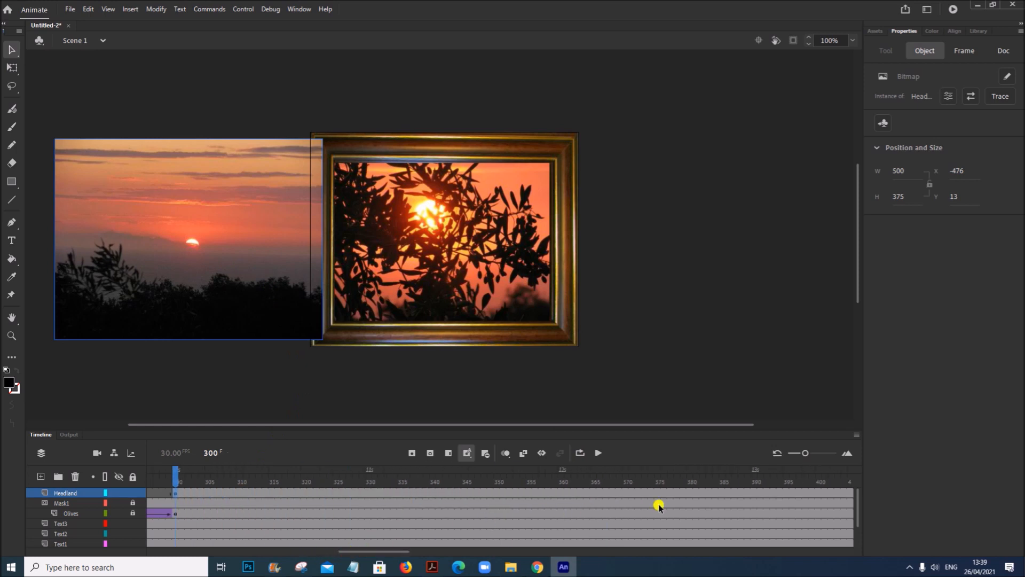
click(754, 493)
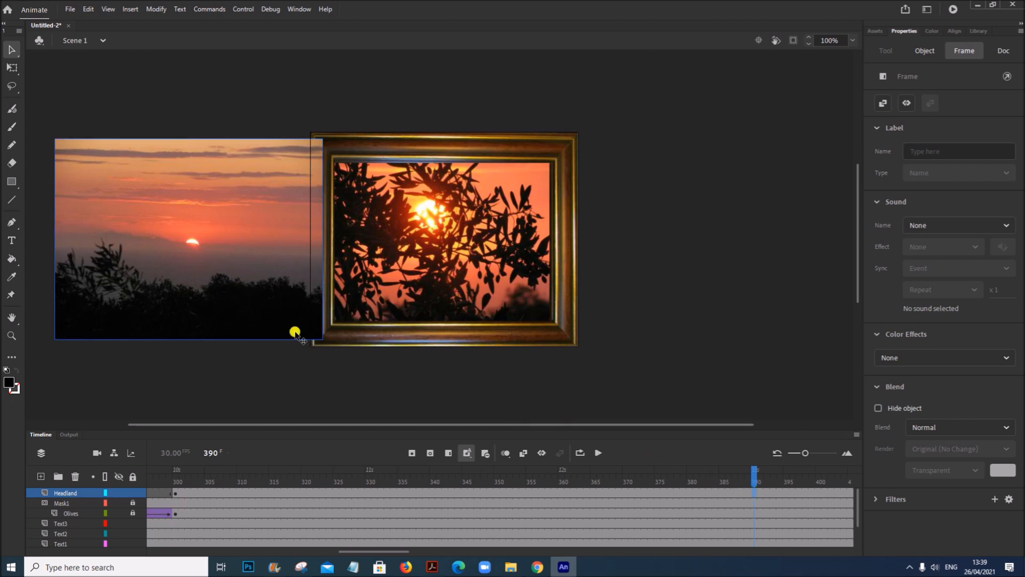
drag(240, 305, 492, 314)
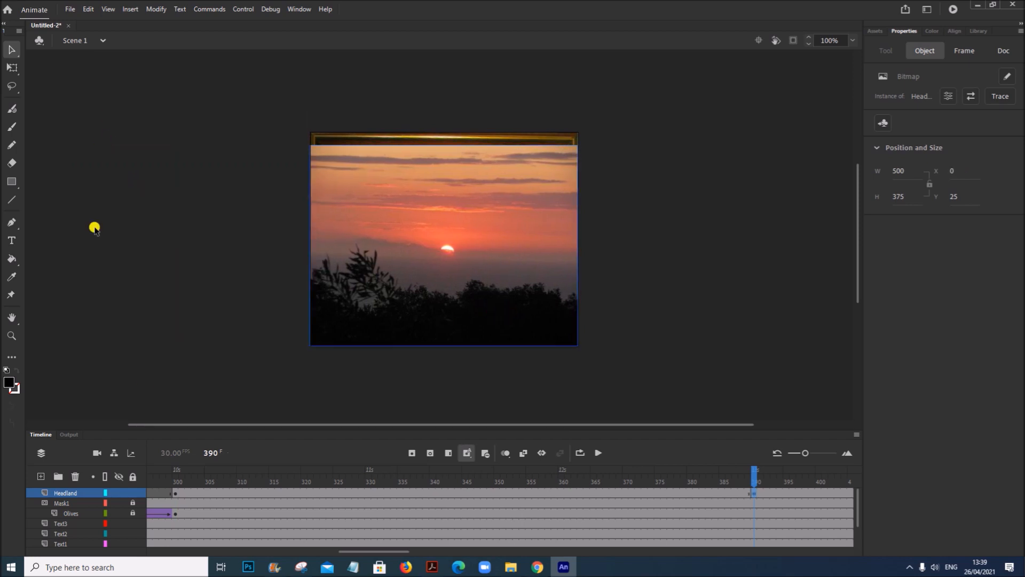
Step: Create a classic tween on the Headland layer from frame 300, converting the image to a symbol
click(174, 493)
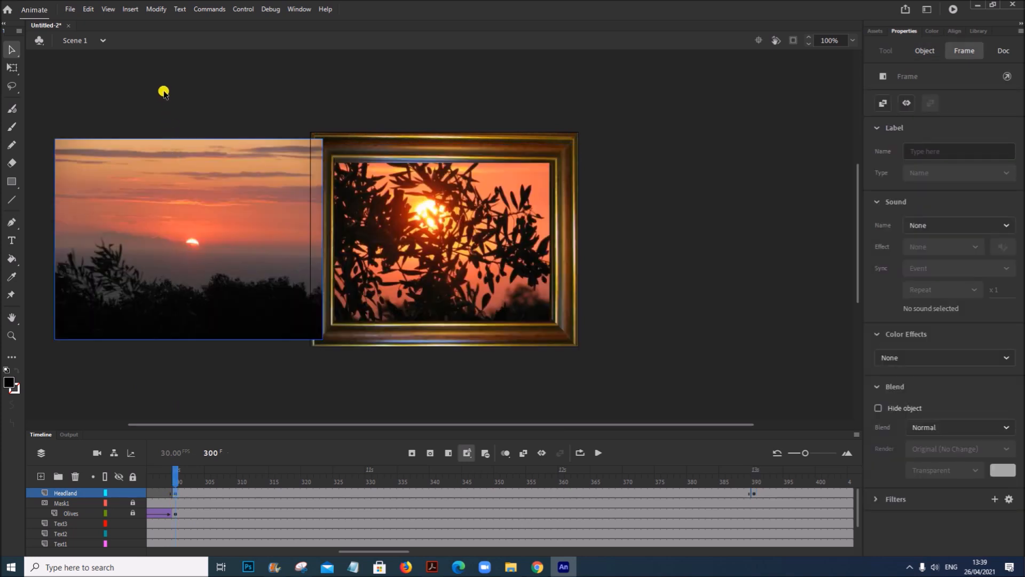
click(130, 9)
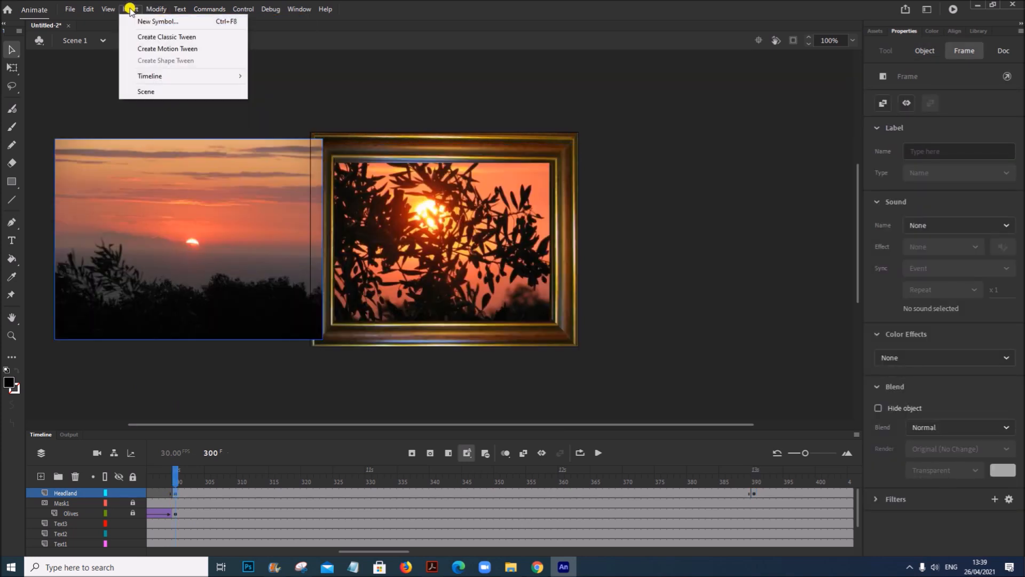
click(147, 37)
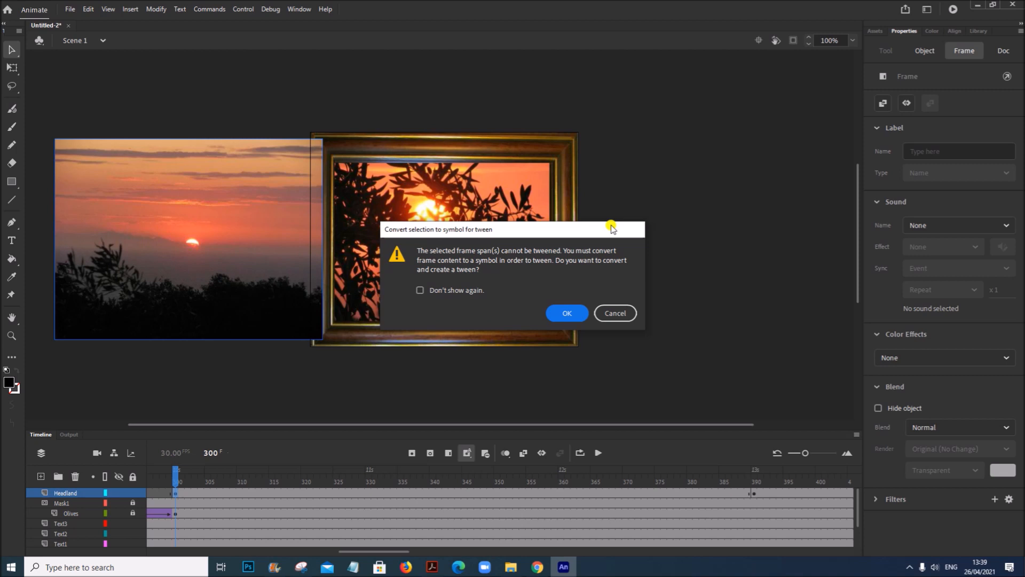
click(567, 314)
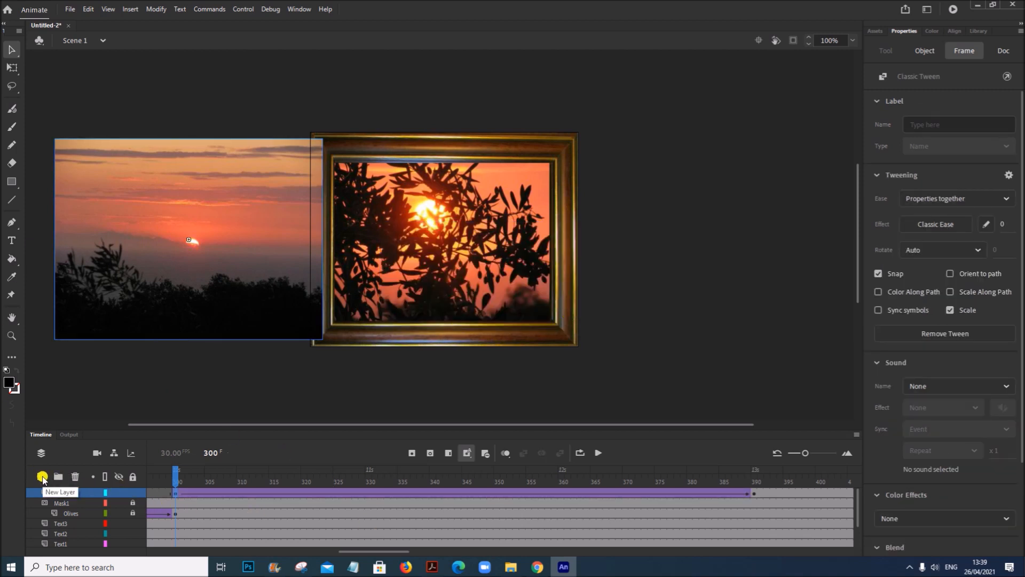
Step: Add a new layer above Headland and draw a black rectangle covering the picture frame's opening at frame 300
click(42, 477)
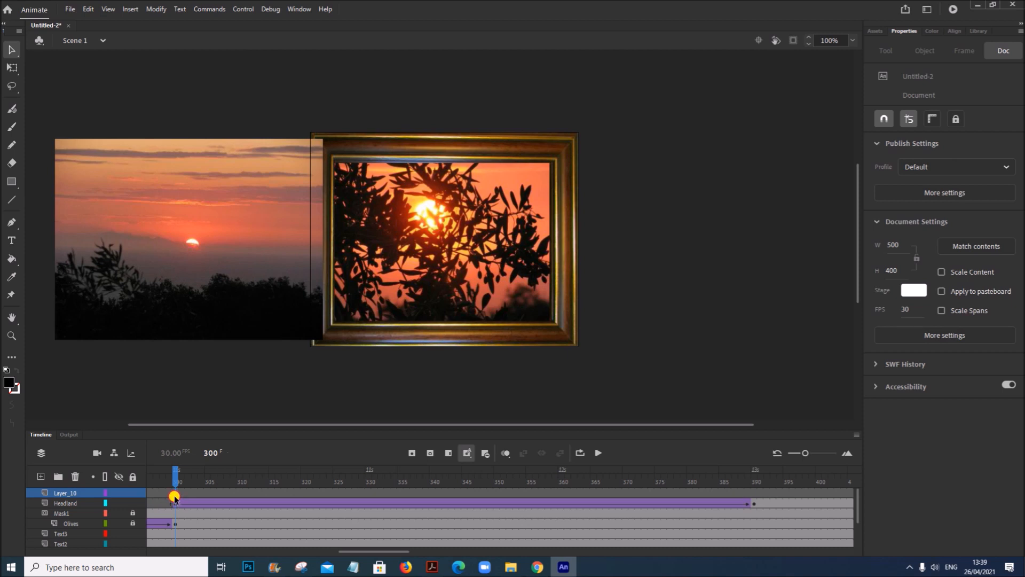
click(10, 183)
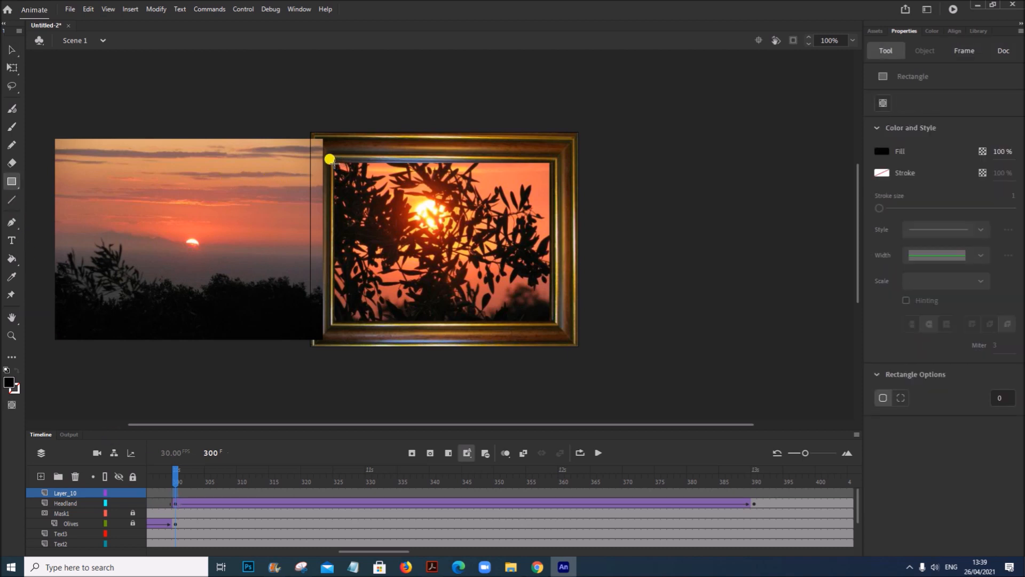
drag(330, 158, 545, 315)
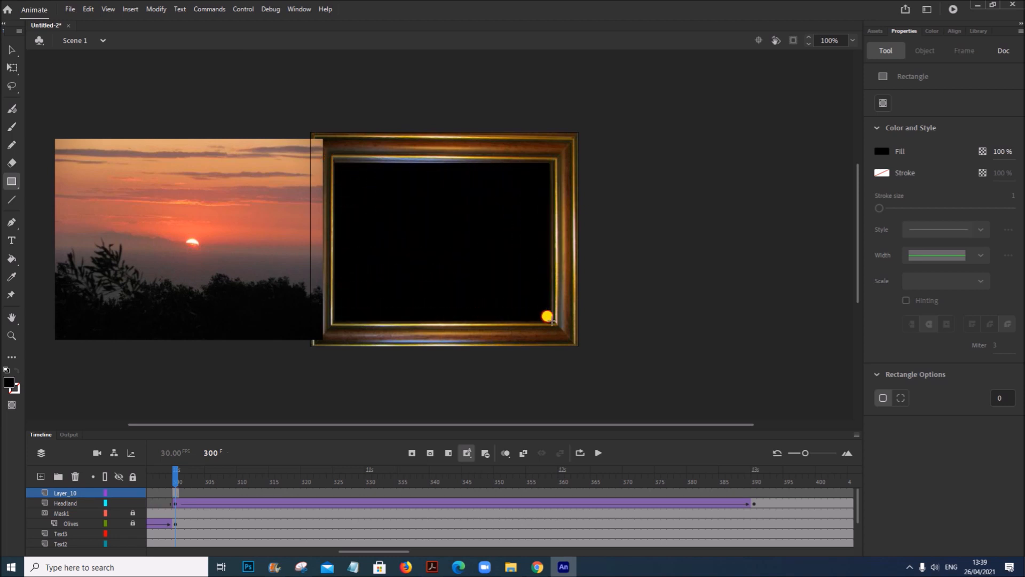
drag(553, 324, 552, 322)
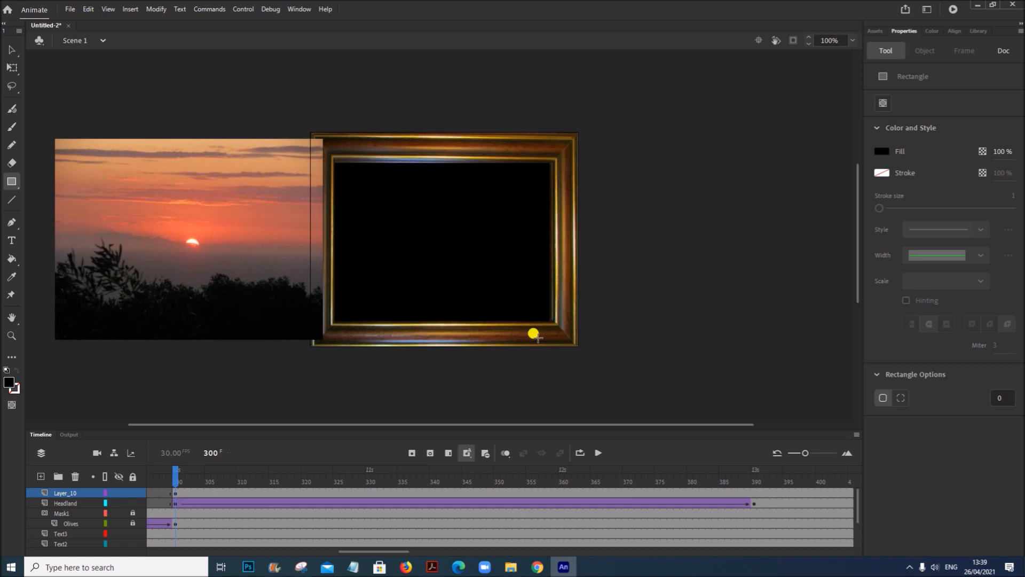
Step: Turn the rectangle's layer into a mask for the Headland layer and rename it Mask2
click(85, 495)
right_click(64, 495)
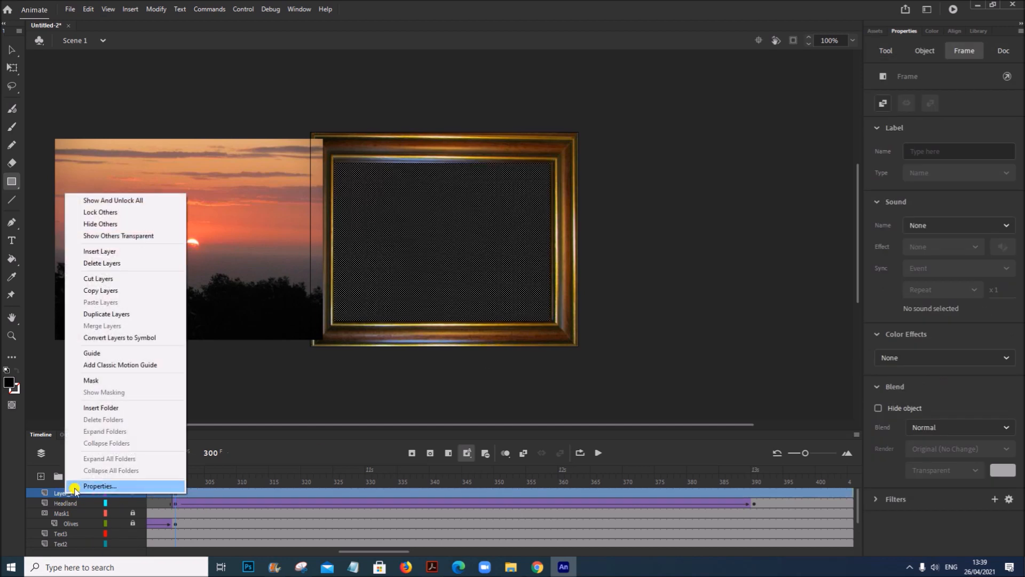
click(91, 380)
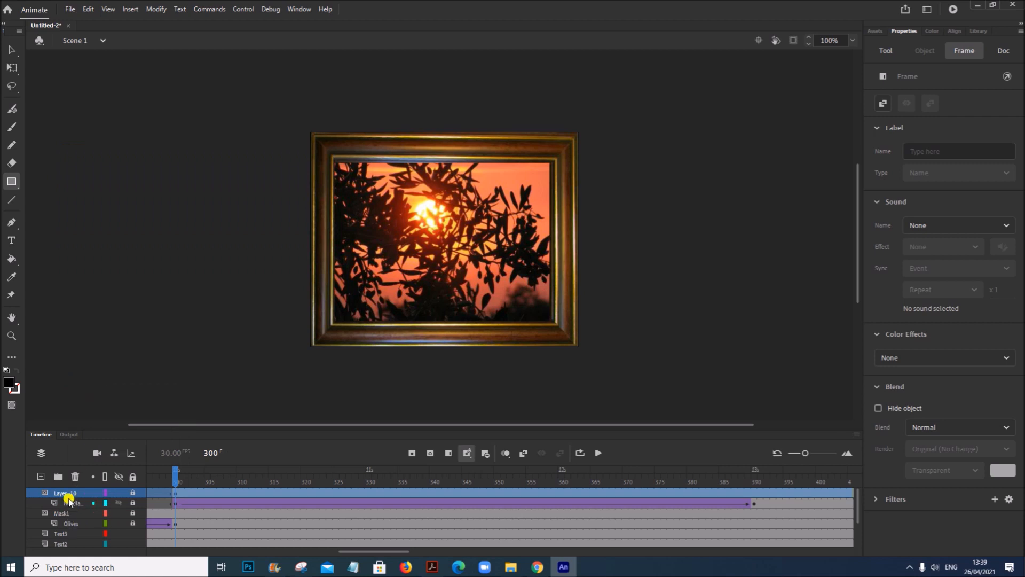
double_click(67, 493)
text(Mask2)
Step: Play the animation from frame 300 to preview the masked headland image sliding in
click(174, 504)
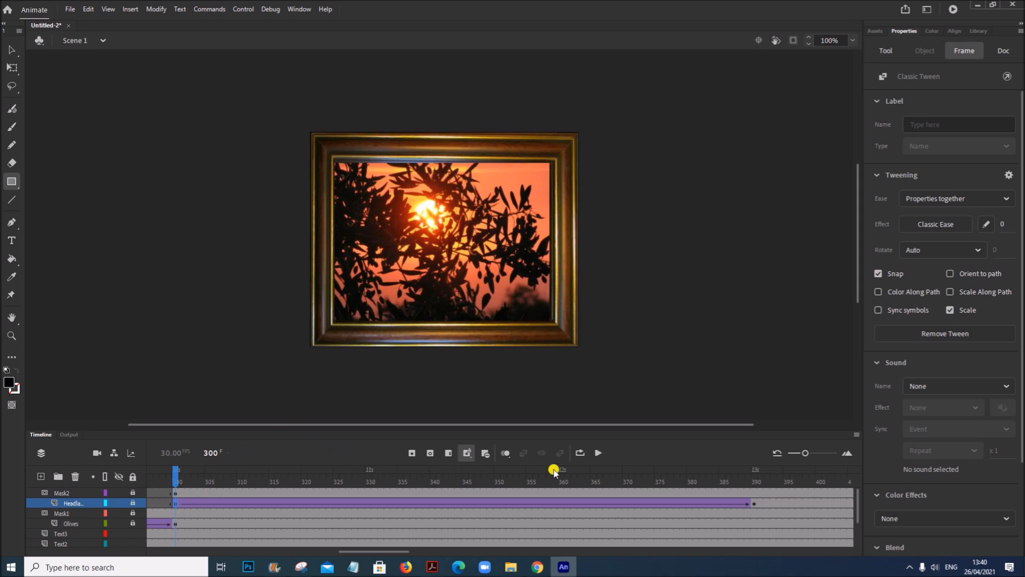
click(599, 452)
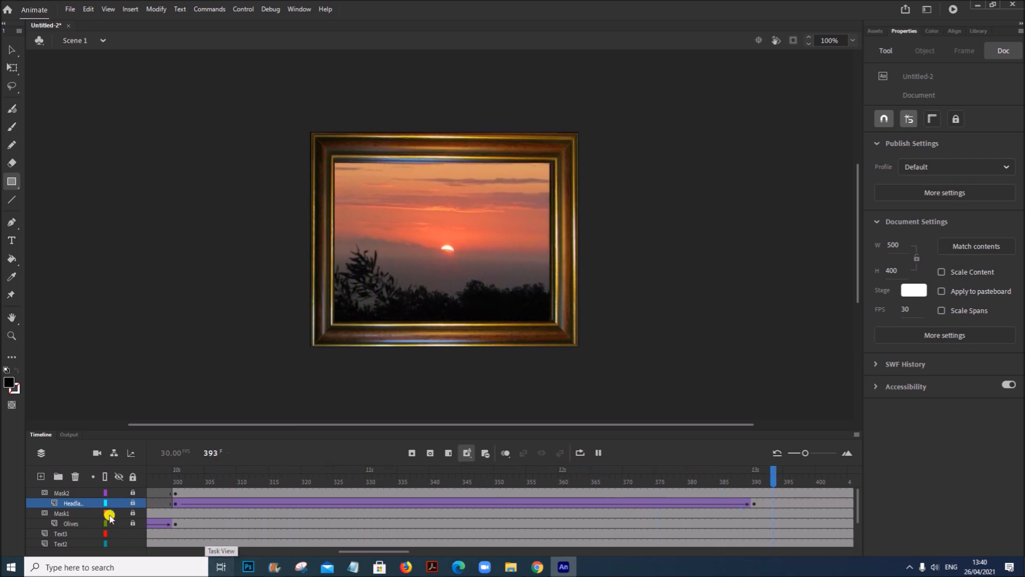
key(Return)
Step: Add a new layer above Mask2 and select frame 390 on it
click(57, 494)
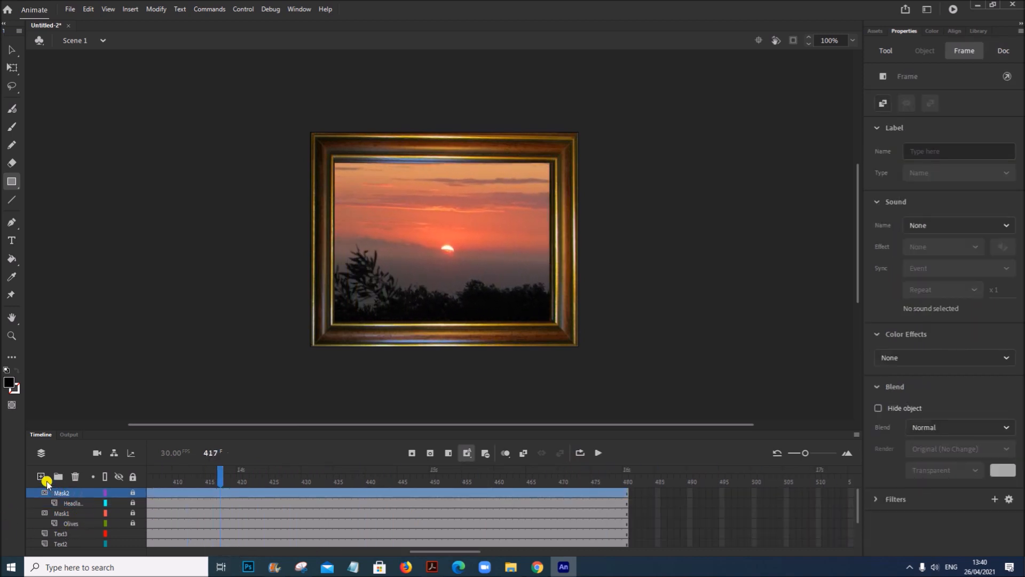
click(41, 476)
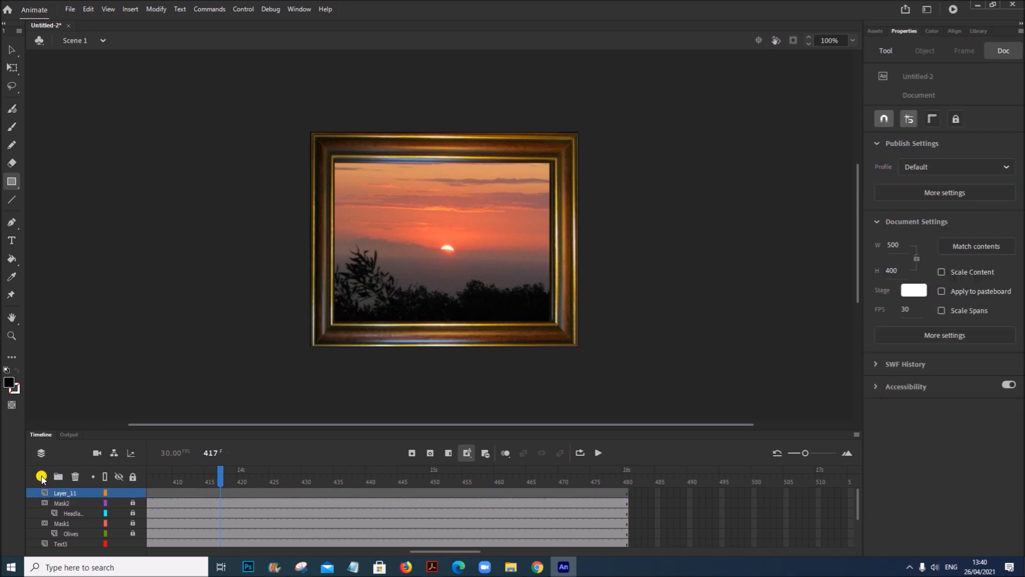
drag(417, 554, 368, 558)
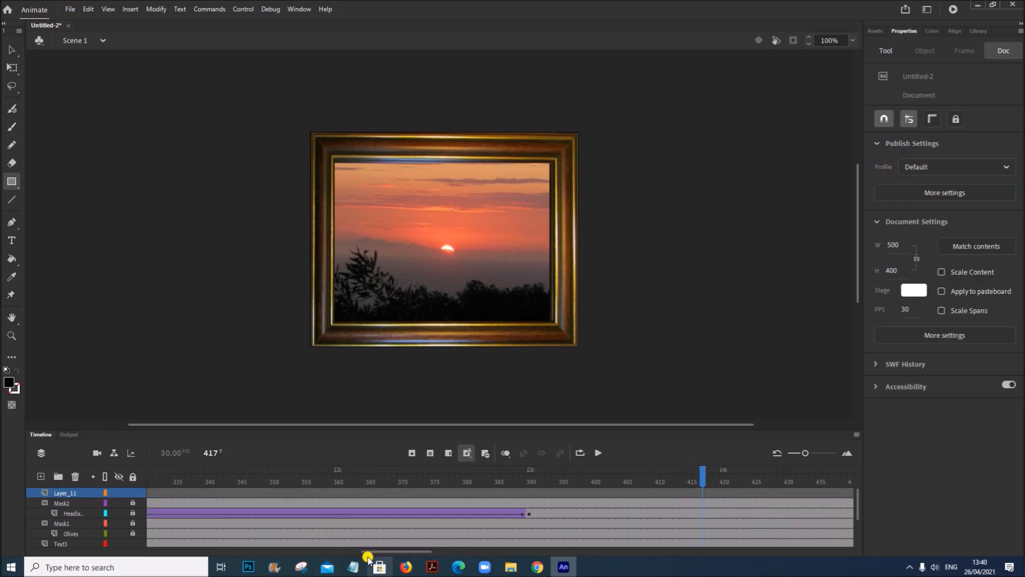
click(527, 492)
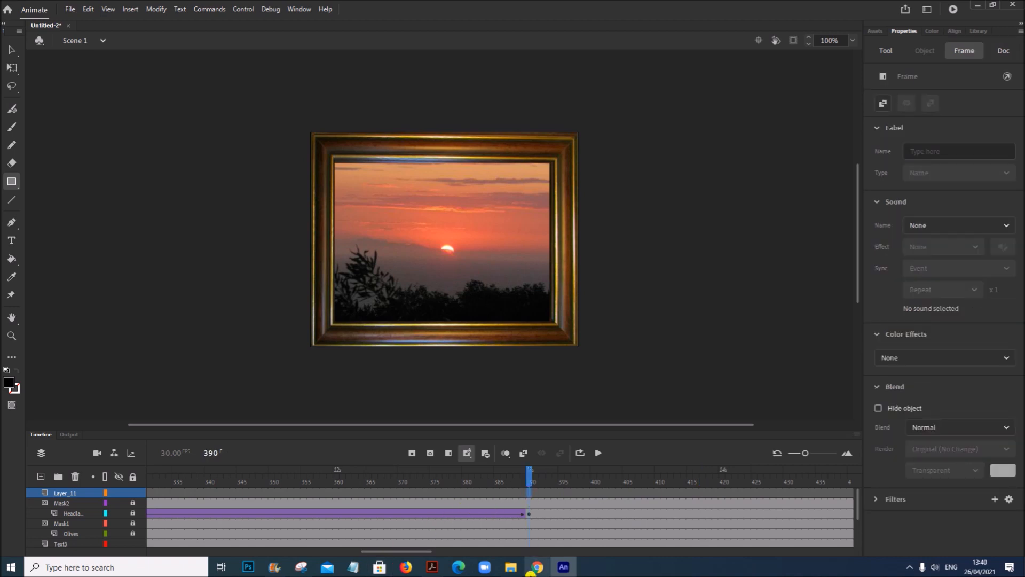
Step: Place the bay image from the Examination folder at frame 390 and move it off to the left of the picture frame, X -500 and Y 13
click(506, 569)
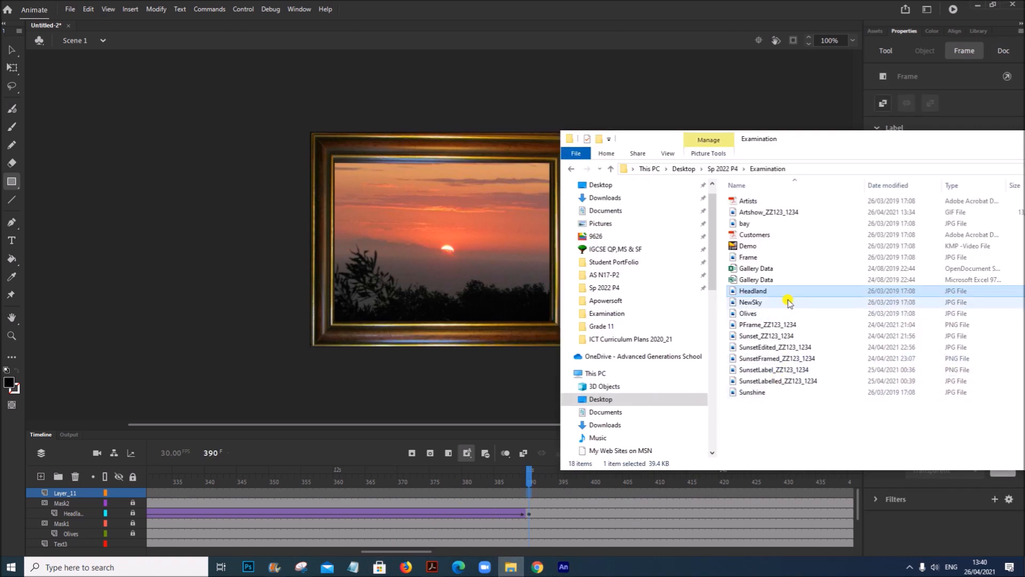
drag(756, 228, 614, 270)
click(761, 224)
drag(761, 224, 252, 243)
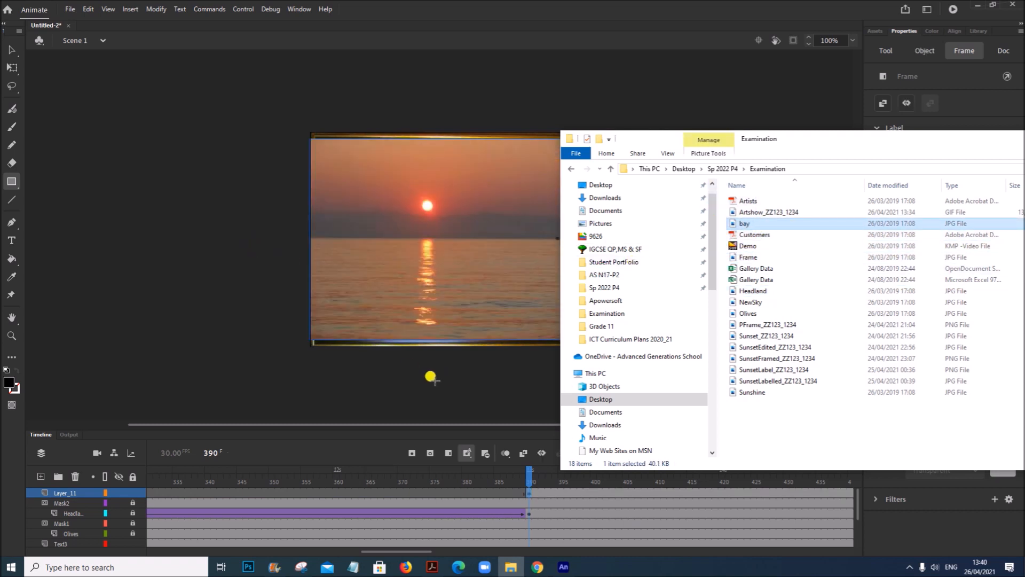
click(471, 303)
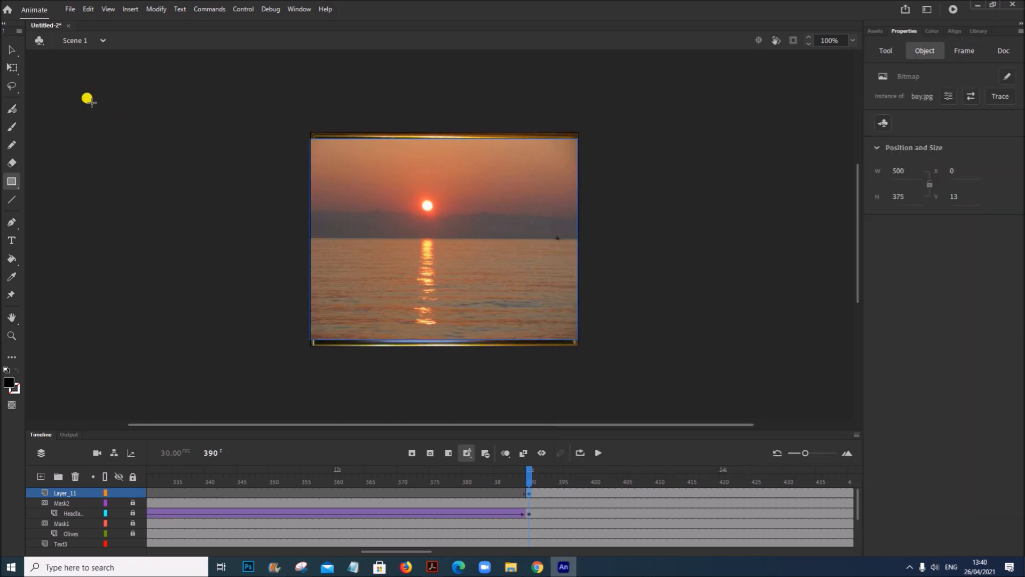
click(12, 50)
drag(434, 290, 162, 287)
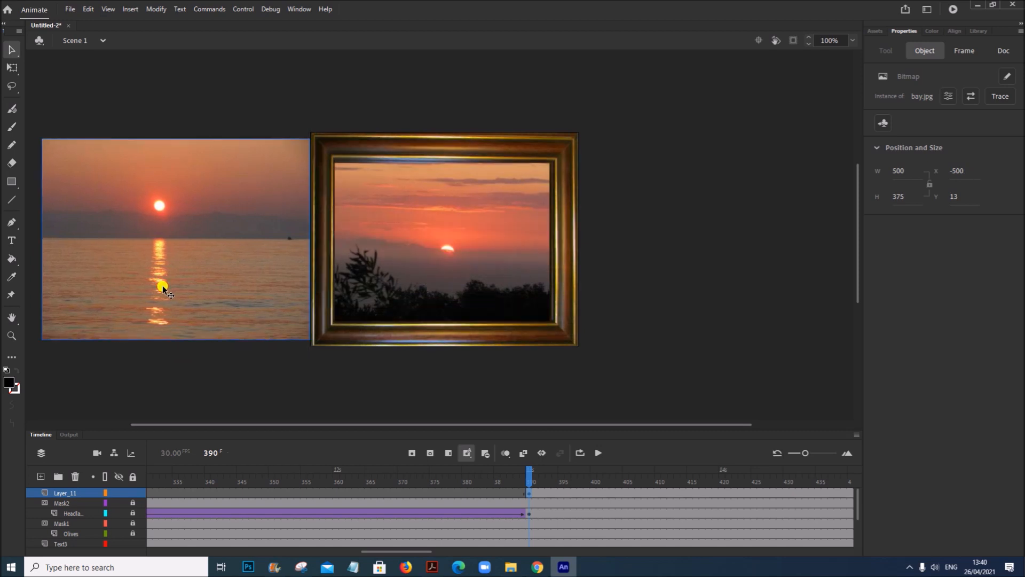
Step: At frame 480 of the bay image's layer, move the image over the picture frame to X 7, Y 25
drag(368, 553, 409, 553)
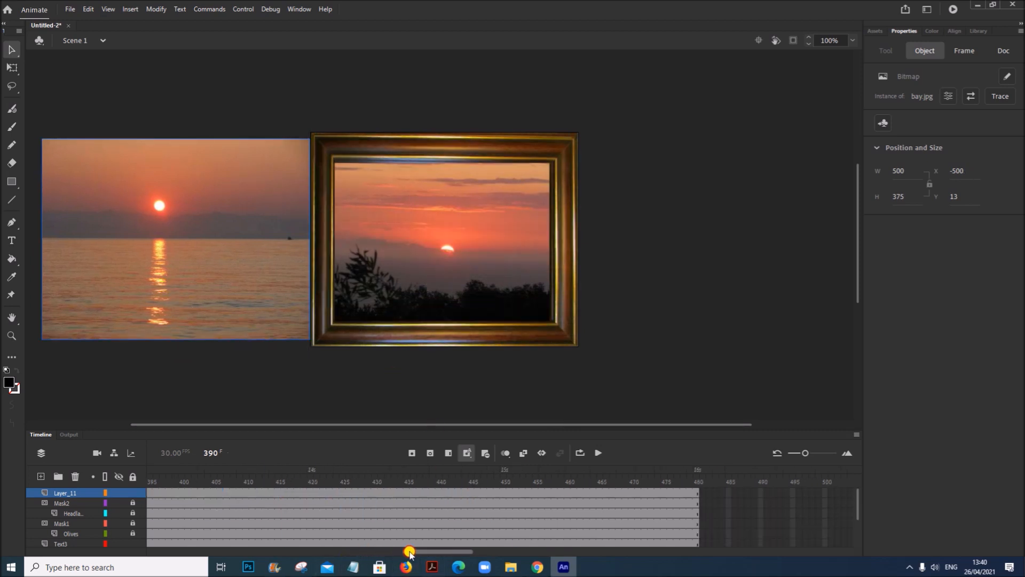
click(691, 493)
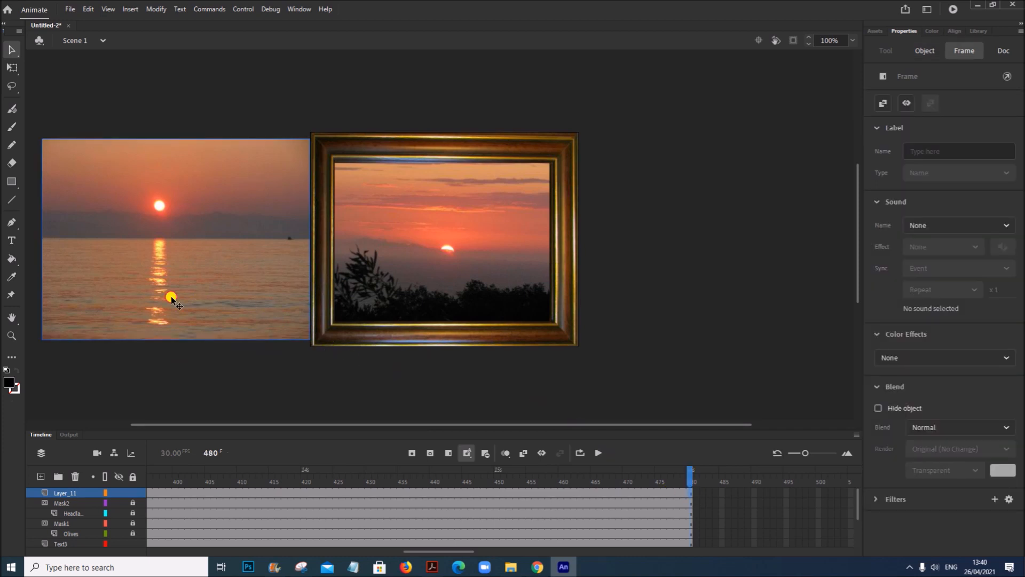
drag(172, 300, 443, 303)
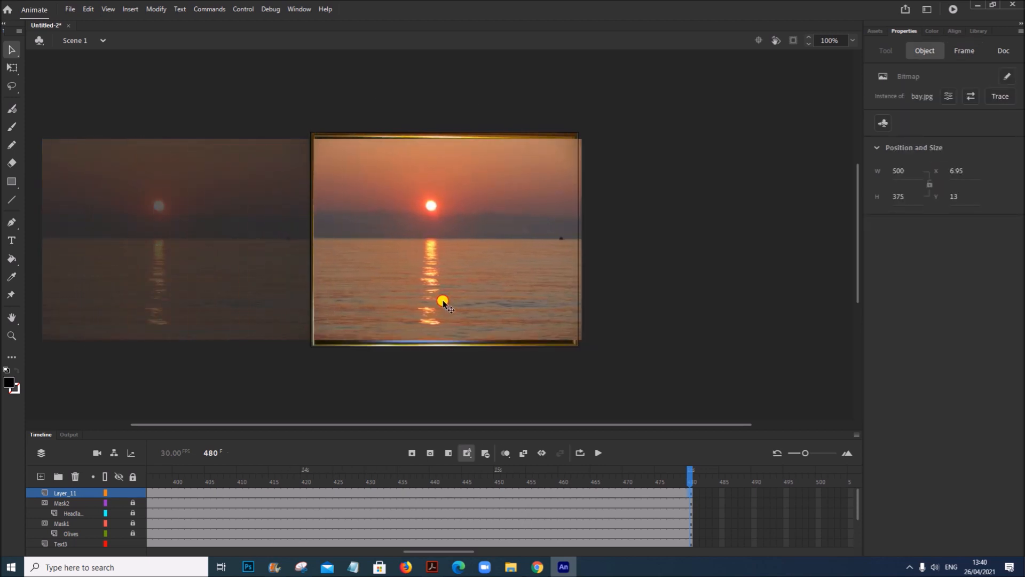
key(Down)
key(Down)
key(Down)
key(Down)
key(Down)
key(Down)
key(Down)
key(Down)
key(Down)
key(Down)
key(Down)
key(Down)
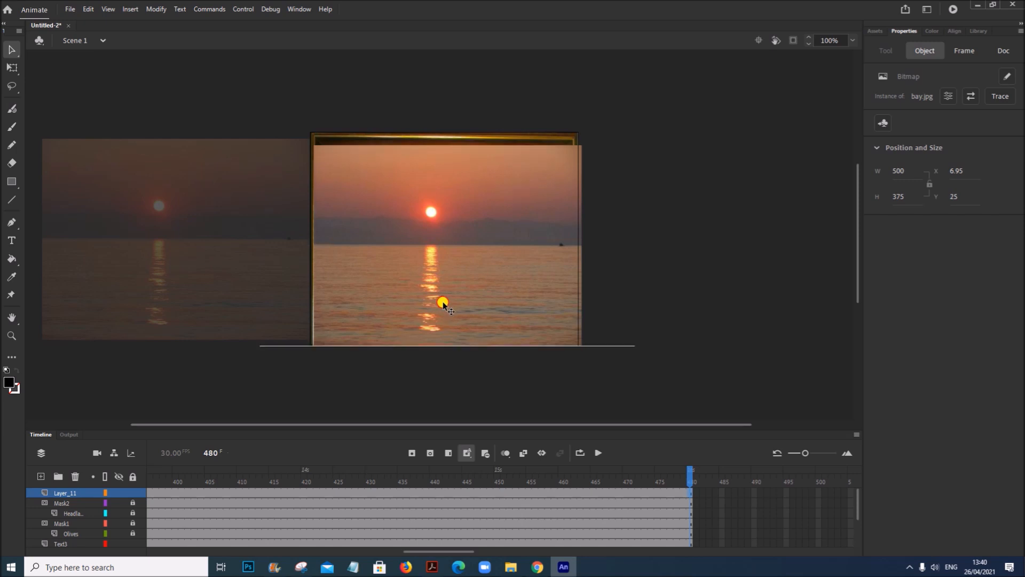
drag(443, 303, 444, 303)
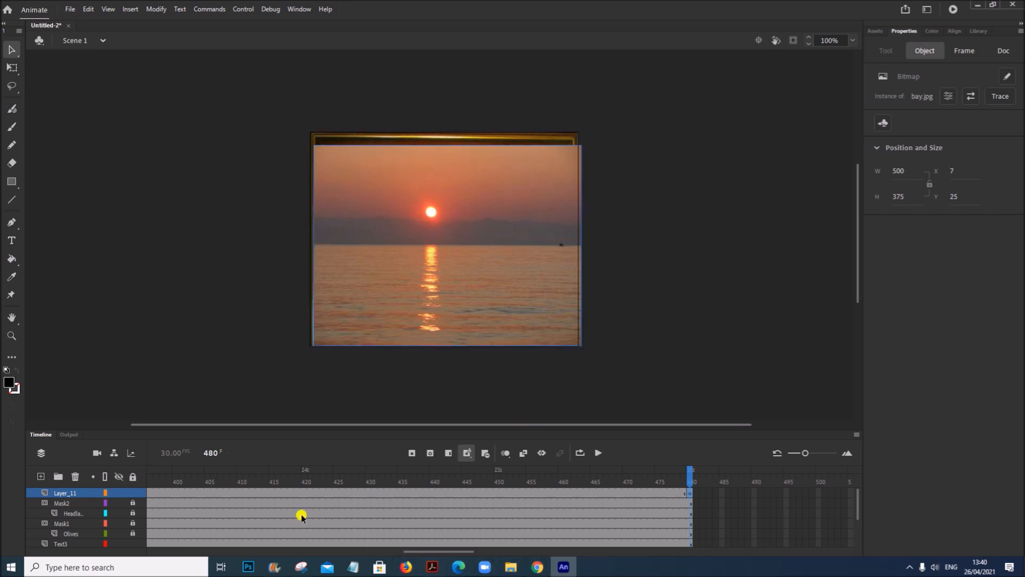
Step: Create a classic tween on the bay image's layer from frame 390, converting the image to a symbol
drag(408, 550, 390, 550)
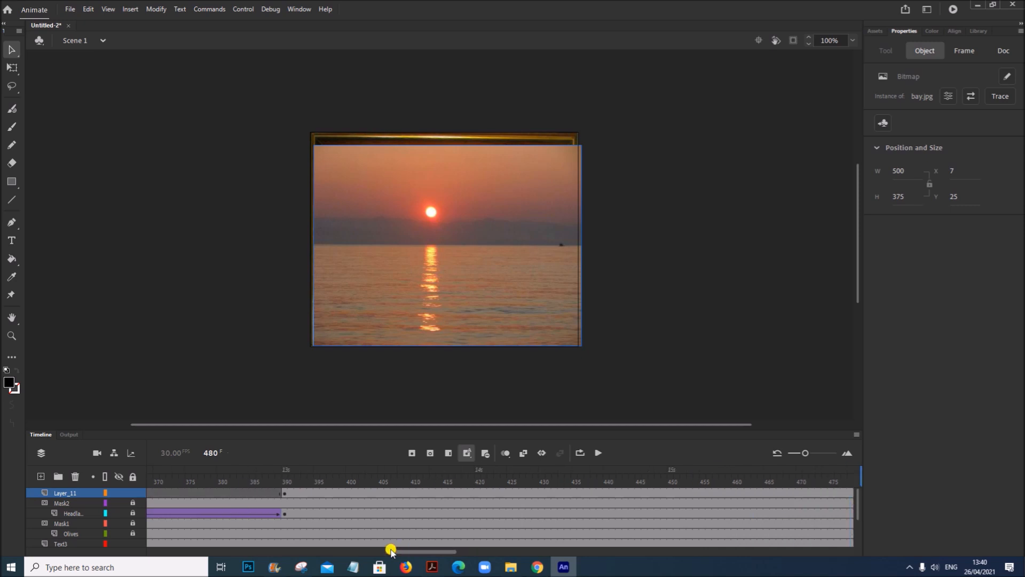
click(286, 495)
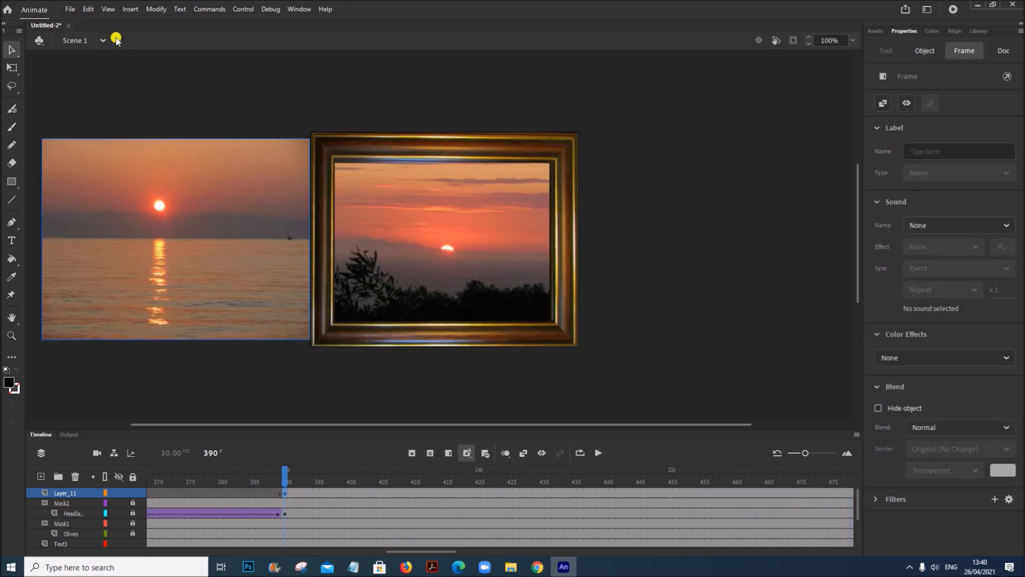
click(134, 11)
click(154, 35)
click(565, 315)
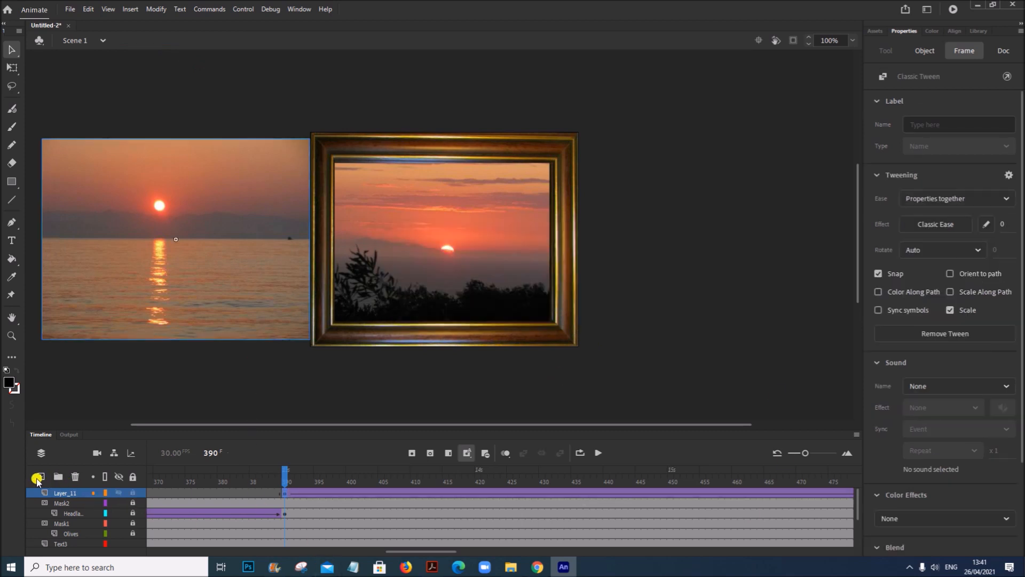
Step: Rename the bay image's layer Bay, and add a layer named Mask3 above it
click(63, 494)
double_click(63, 493)
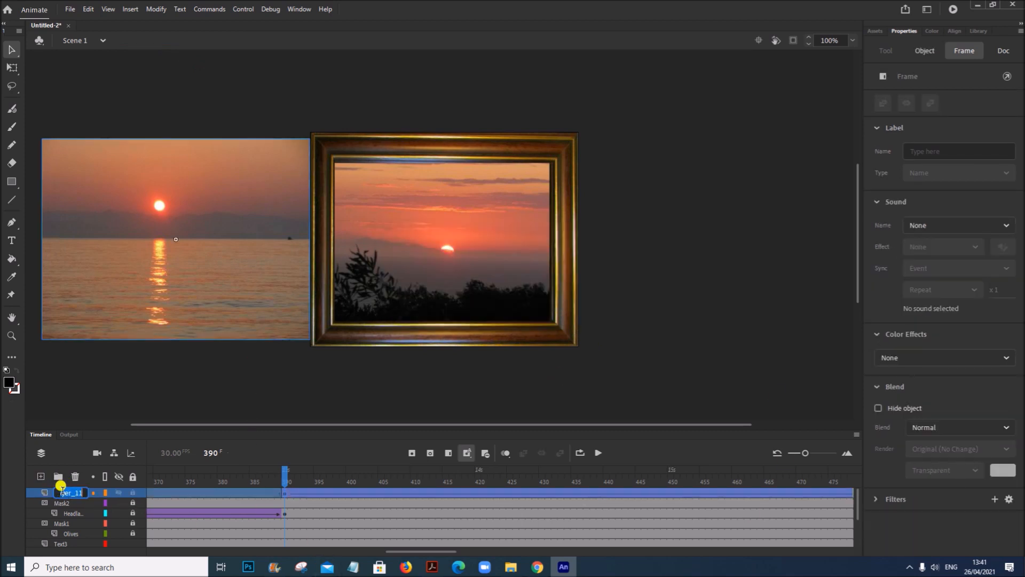
text(S)
click(44, 477)
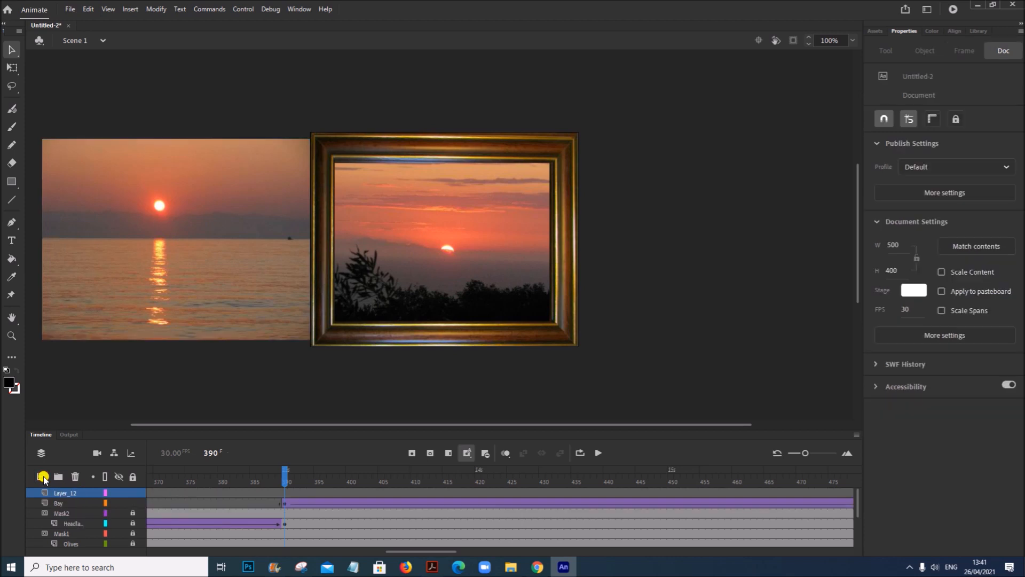
double_click(65, 491)
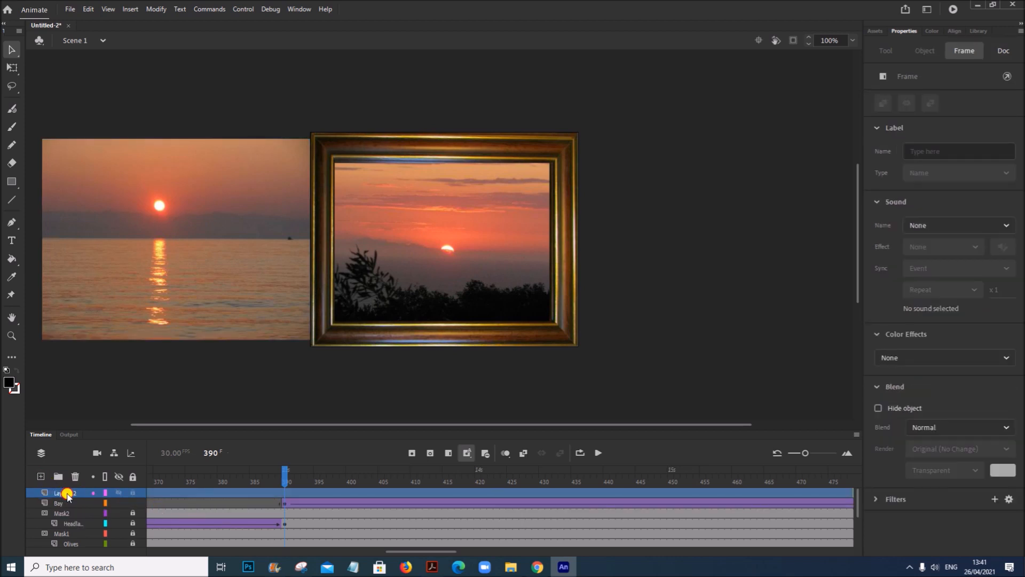
text(Mask3)
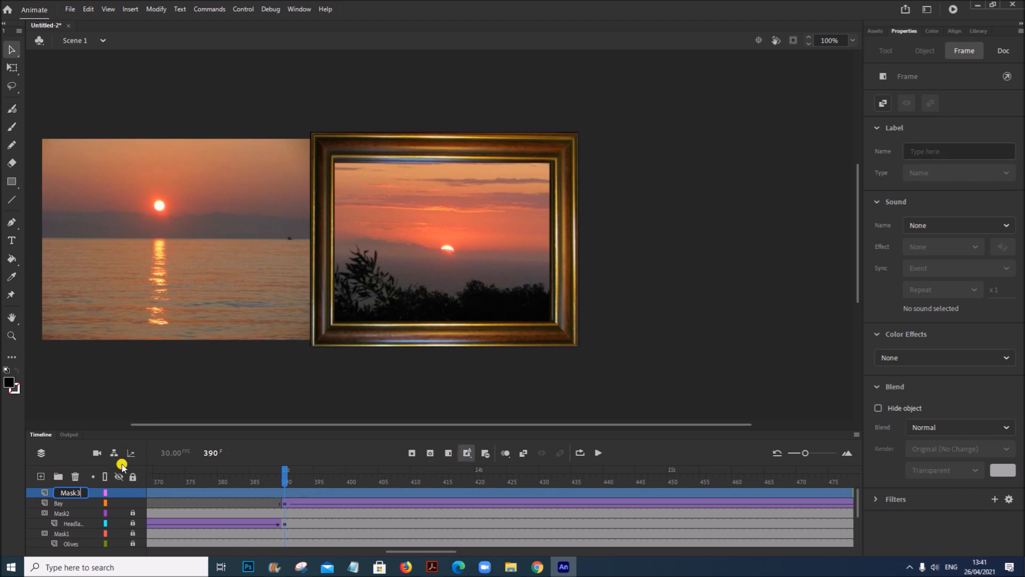
Step: Draw a black rectangle over the picture frame's opening at frame 390 of Mask3, and make that layer a mask for Bay
click(11, 182)
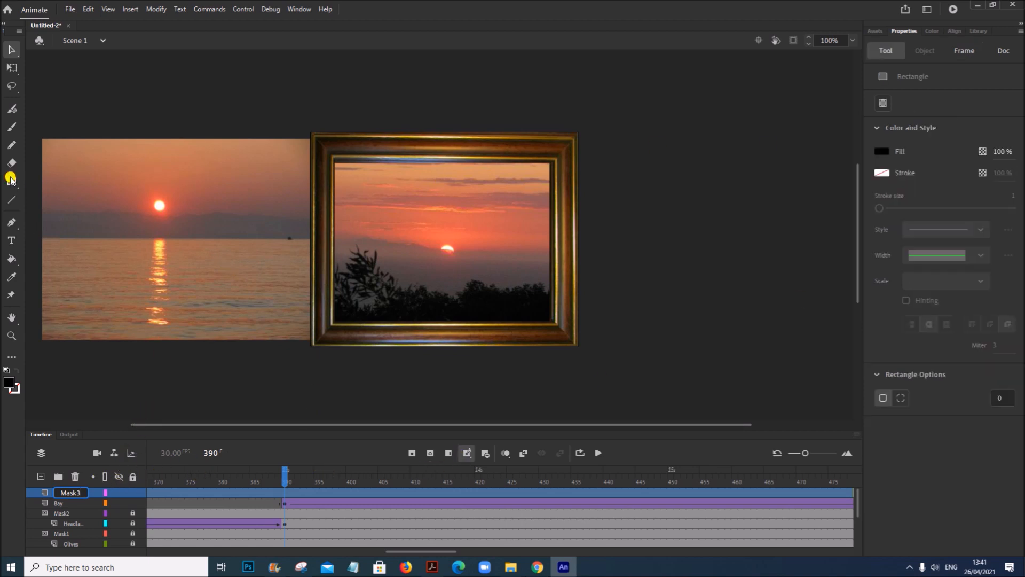
drag(329, 157, 547, 316)
click(53, 491)
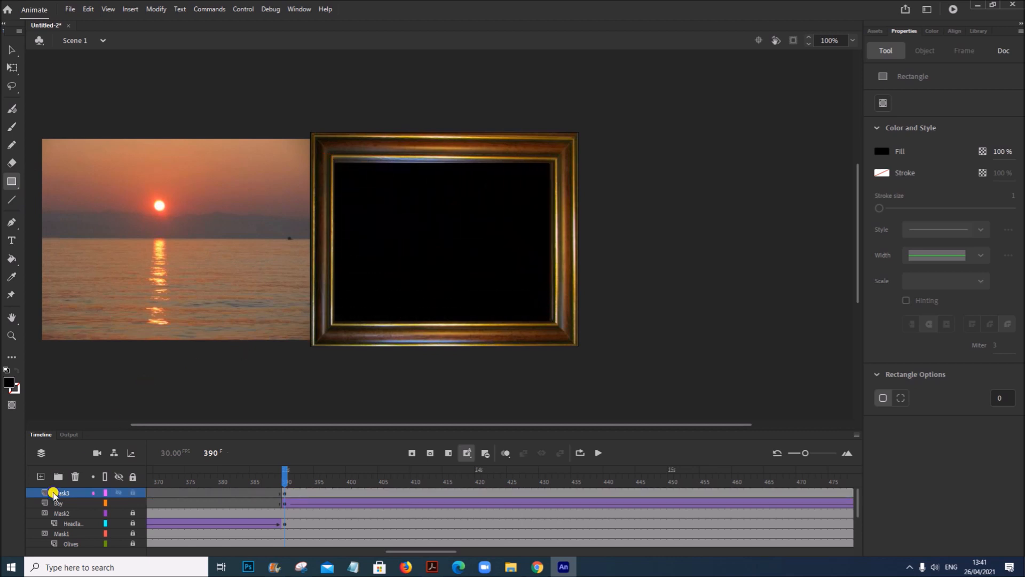
right_click(54, 494)
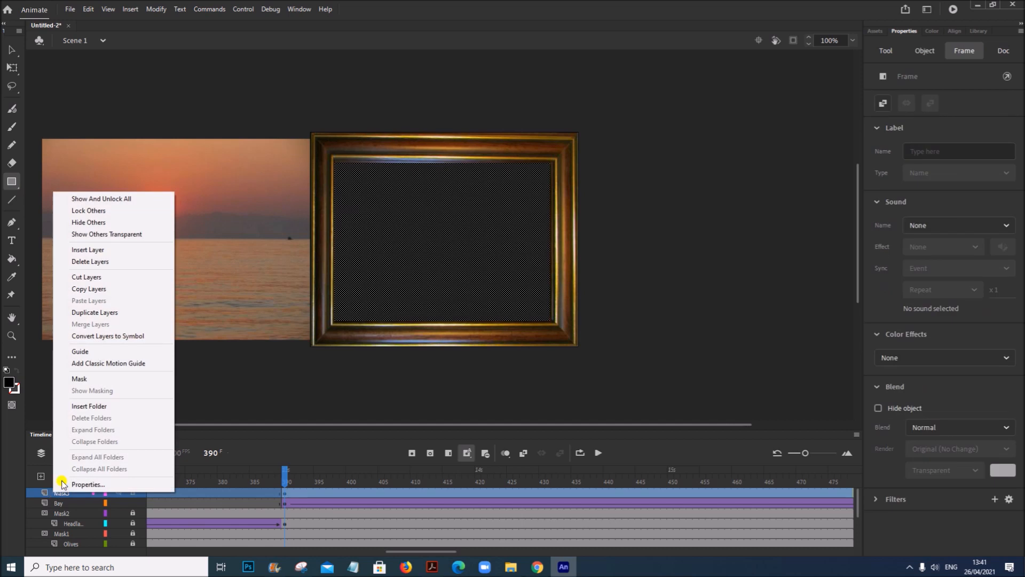
click(106, 378)
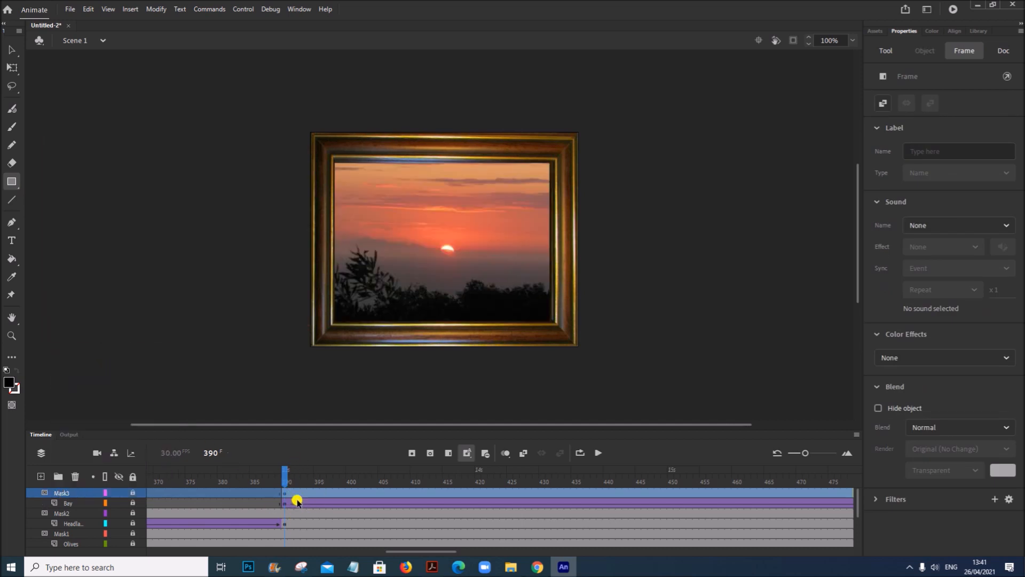
Step: Play the animation from frame 390, and watch it through from the start to check the masked images sliding in
click(598, 452)
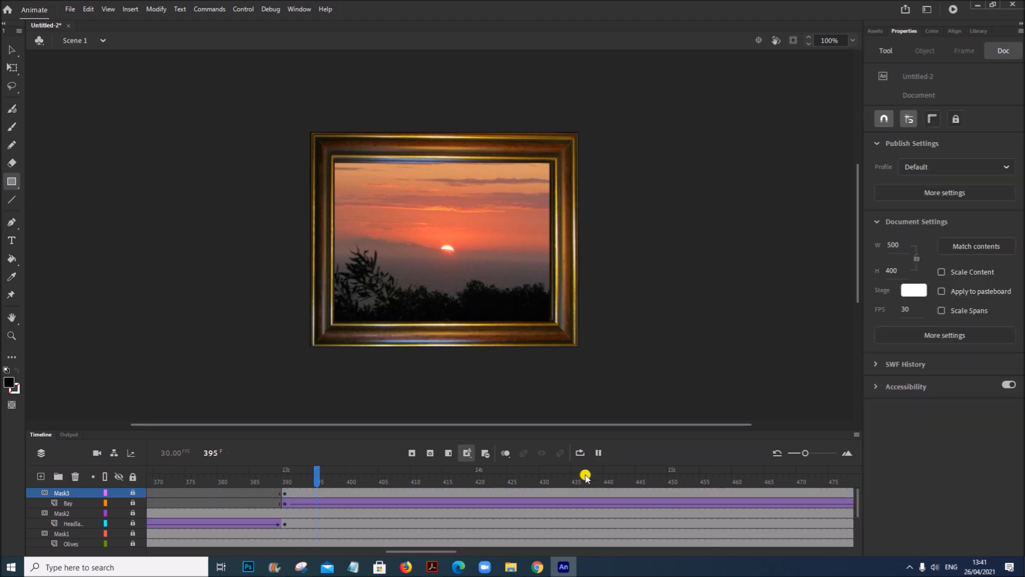
mouse_move(563, 570)
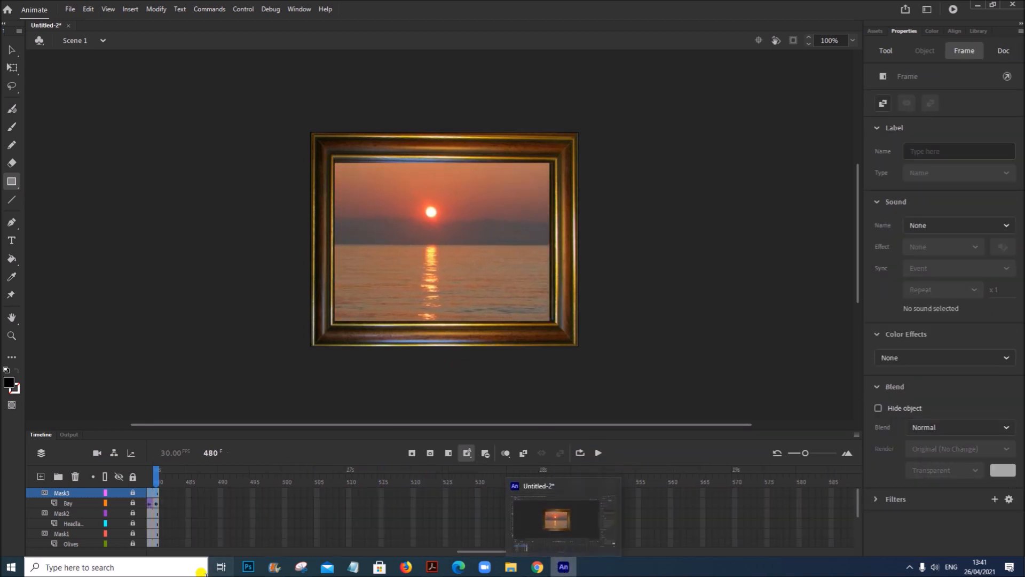
drag(457, 550, 66, 550)
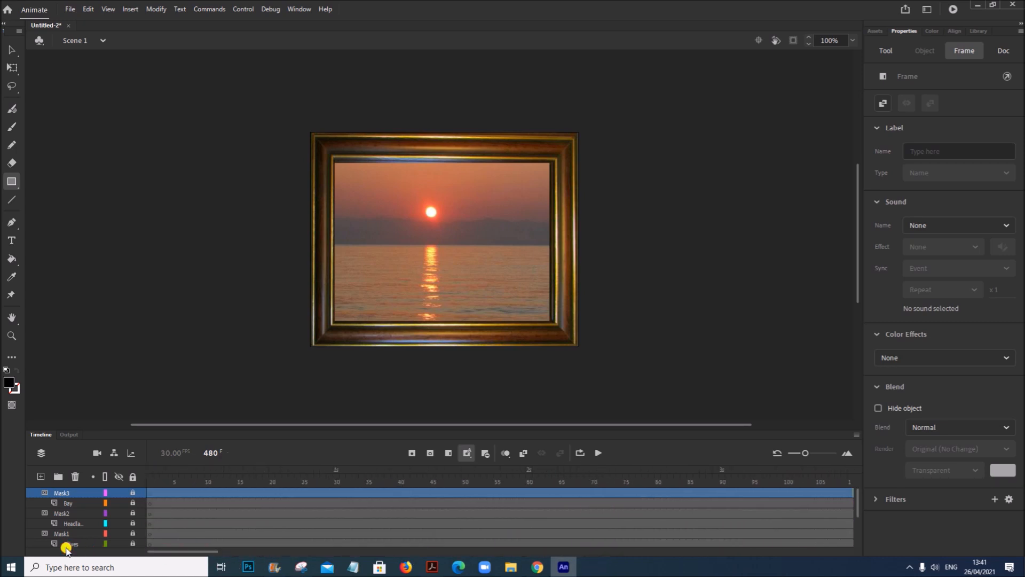
click(599, 453)
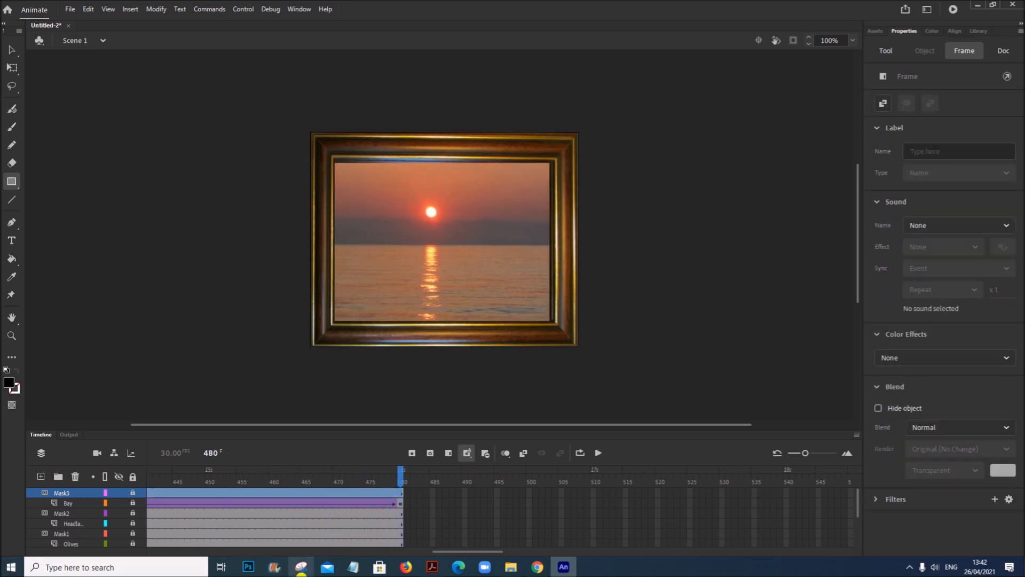
Step: Switch to the exam paper in Acrobat and read the task 7 requirements on restarting the animation and naming the GIF file
click(432, 566)
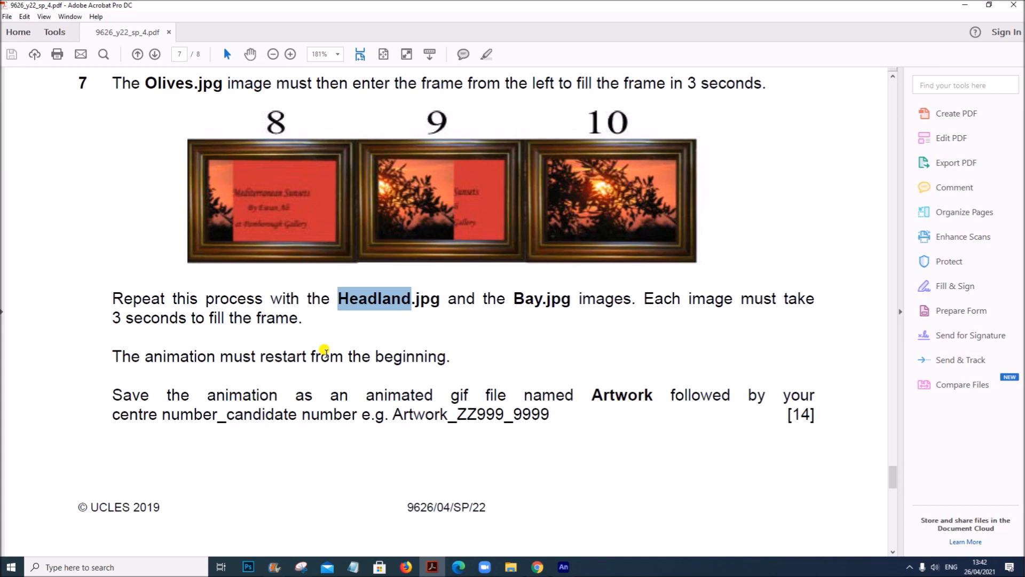
drag(110, 355, 457, 357)
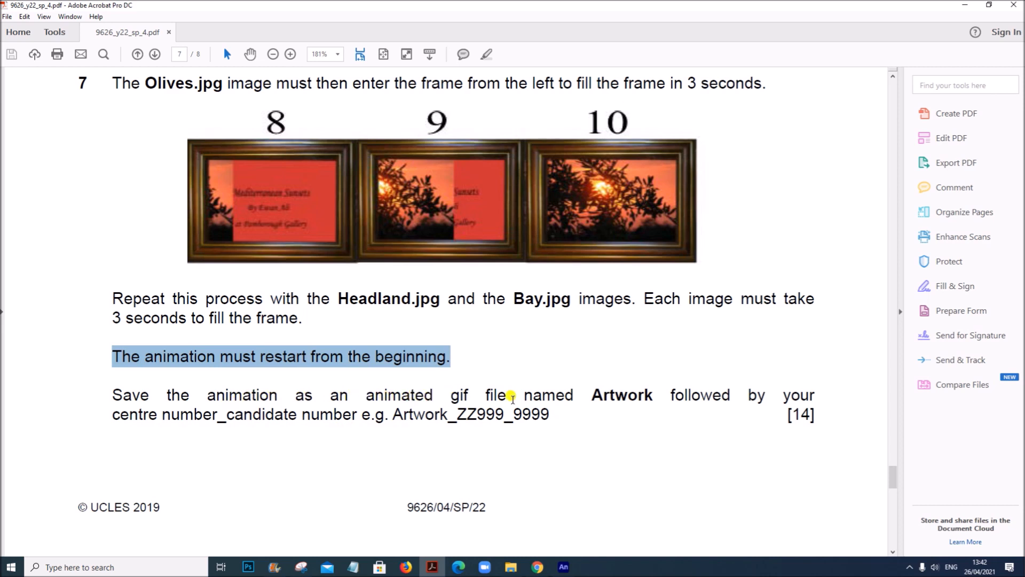
drag(598, 394, 652, 397)
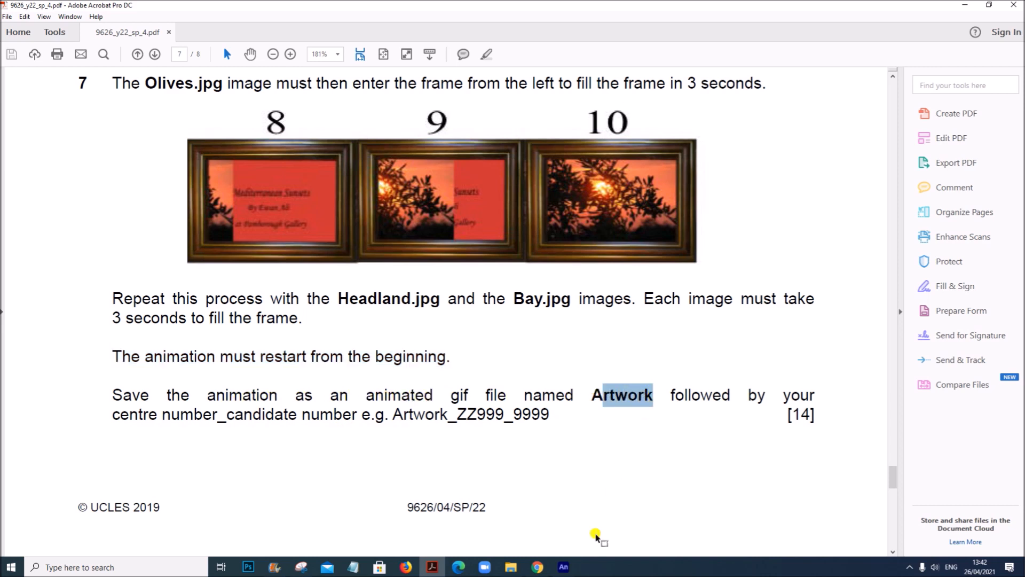
Step: Switch back to Animate and start exporting the animation as an animated GIF
click(568, 570)
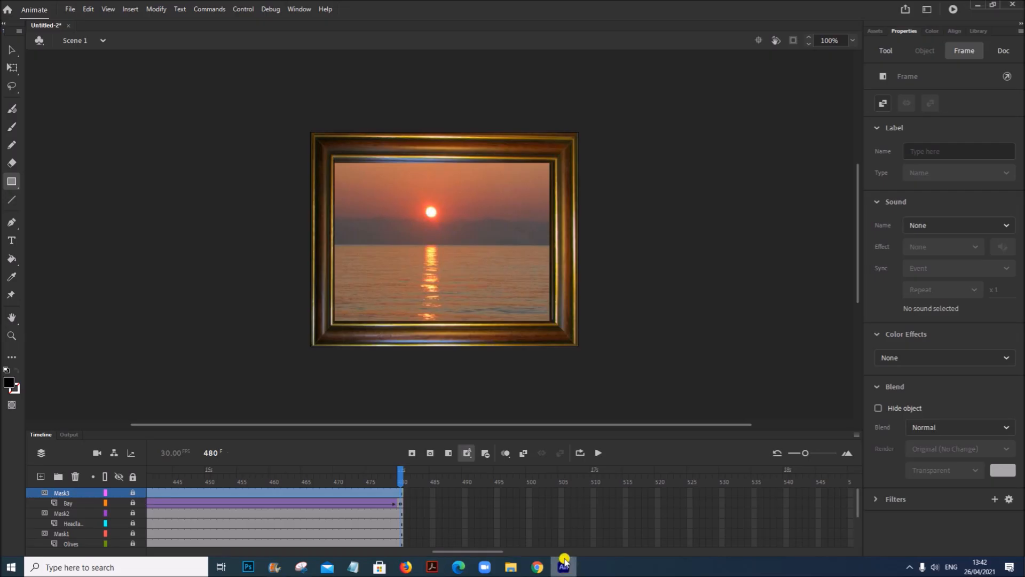
click(68, 9)
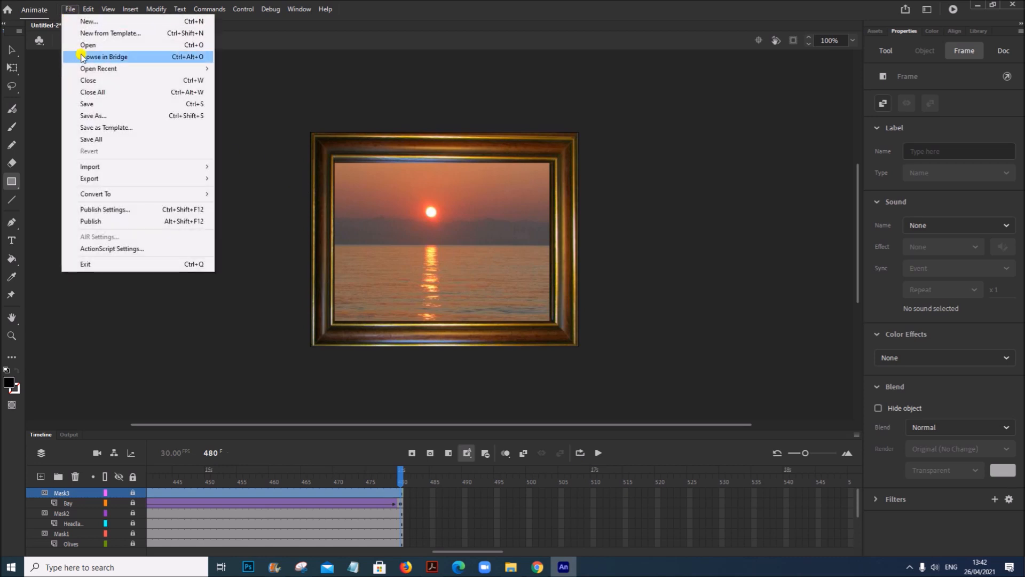
mouse_move(129, 181)
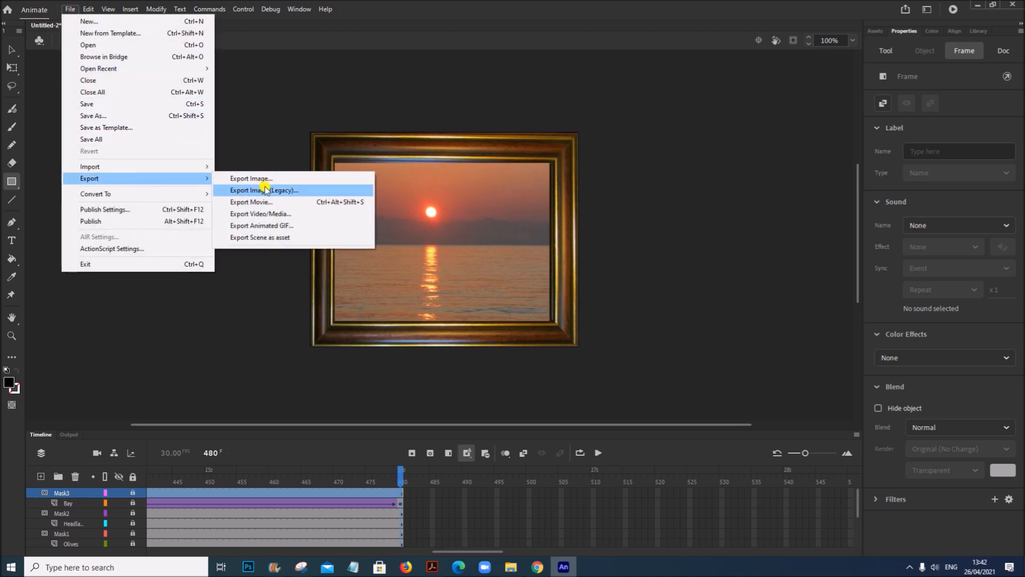
click(267, 224)
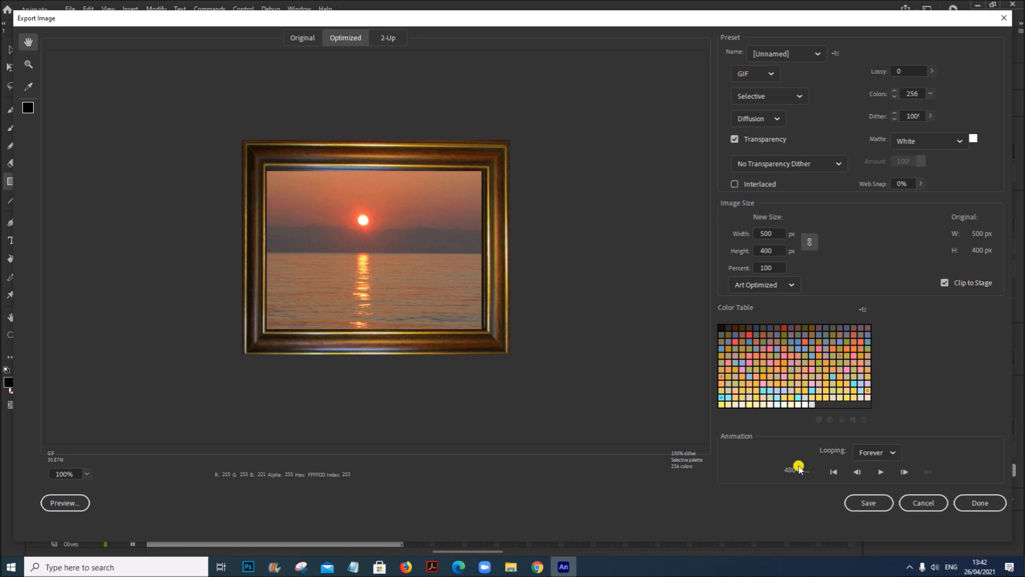
Step: Save the GIF in the Examination folder of Sp 2022 P4, named Artwork plus the Artshow file's centre and candidate number suffix
click(865, 503)
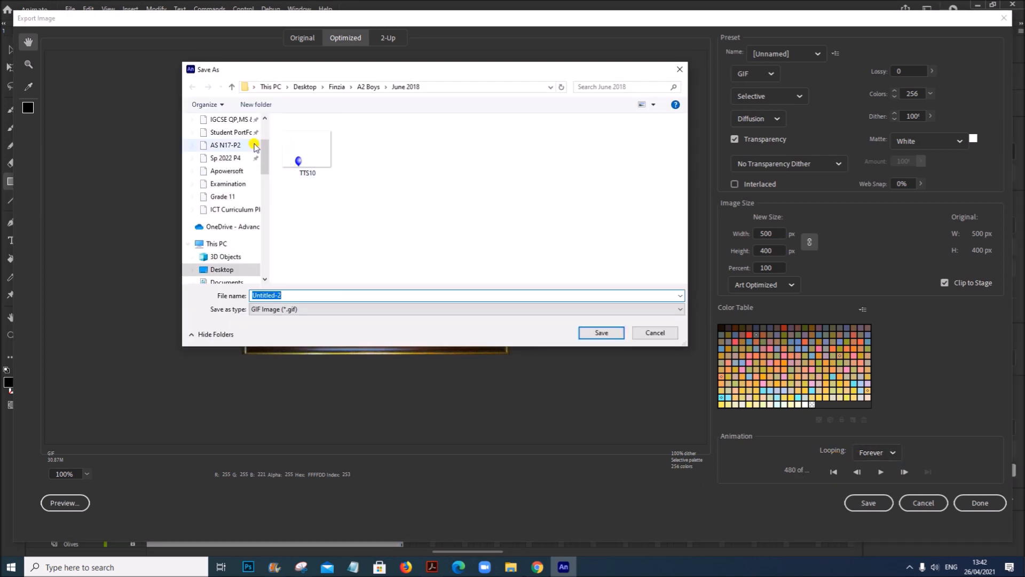
click(238, 158)
click(309, 137)
double_click(309, 137)
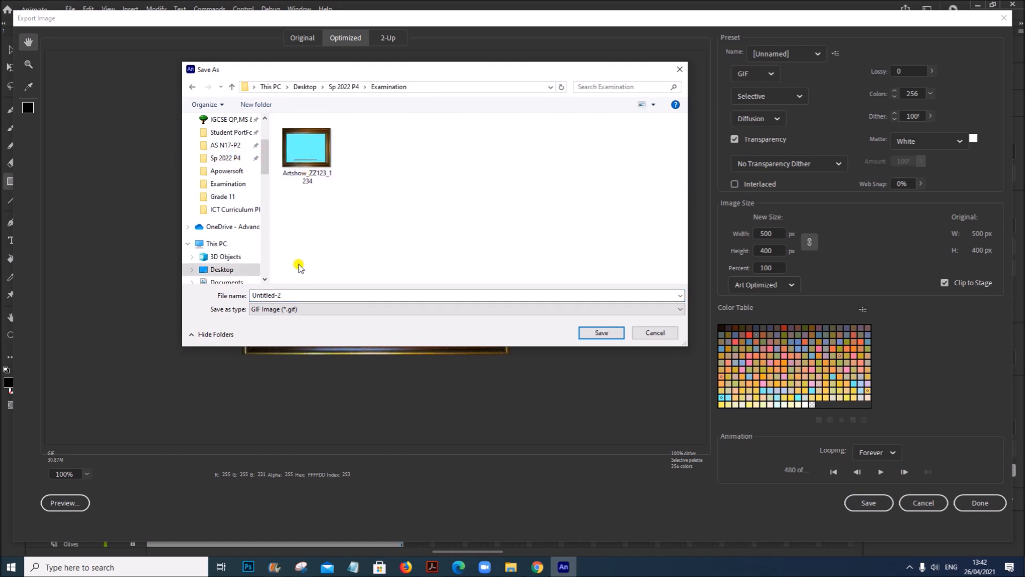
click(308, 184)
double_click(265, 295)
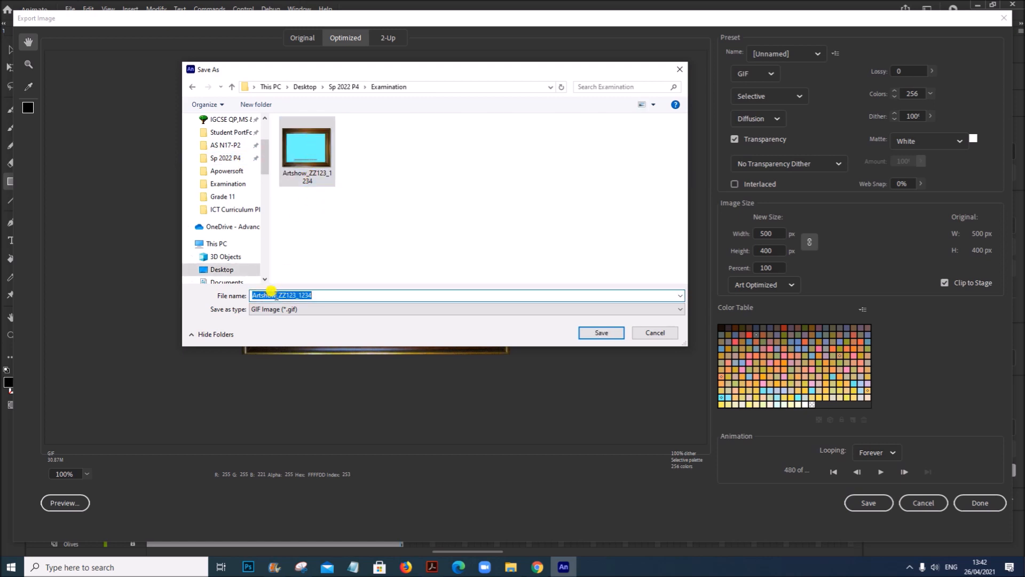
click(267, 293)
key(BackSpace)
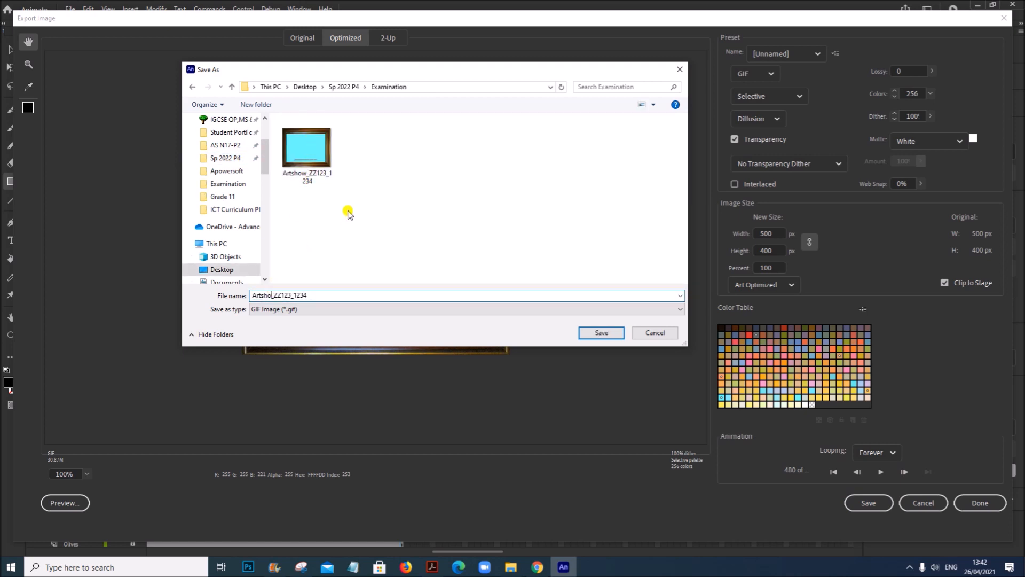
text(work)
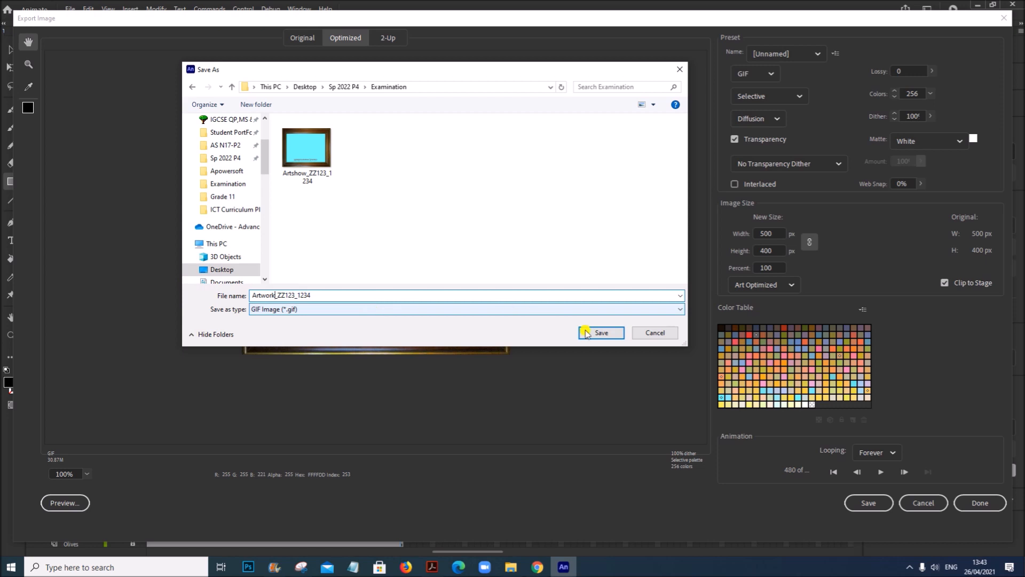
click(600, 333)
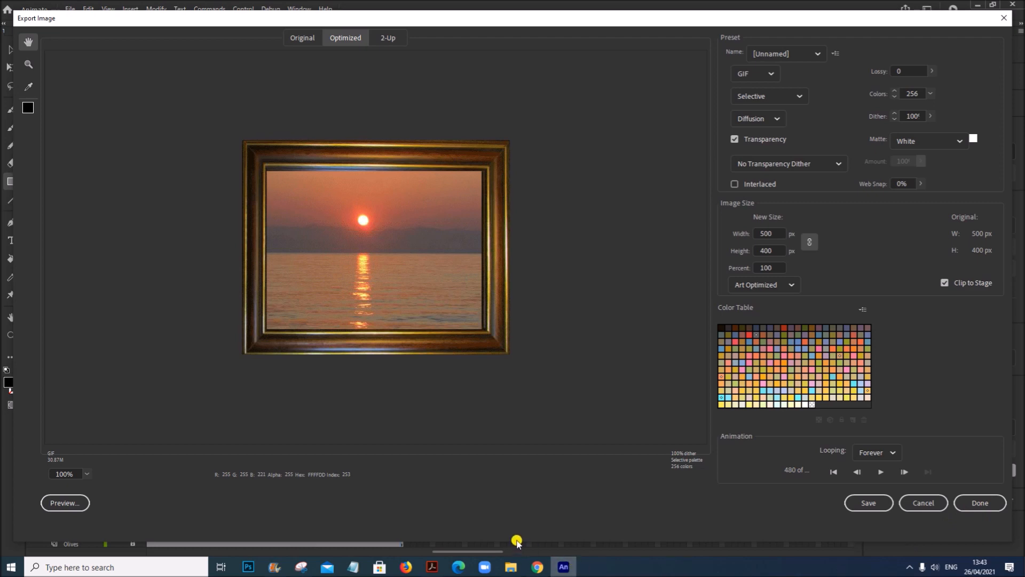
Step: Switch to the exam paper in Acrobat and review the Artshow and task 7 animation requirements through to the last page
click(432, 568)
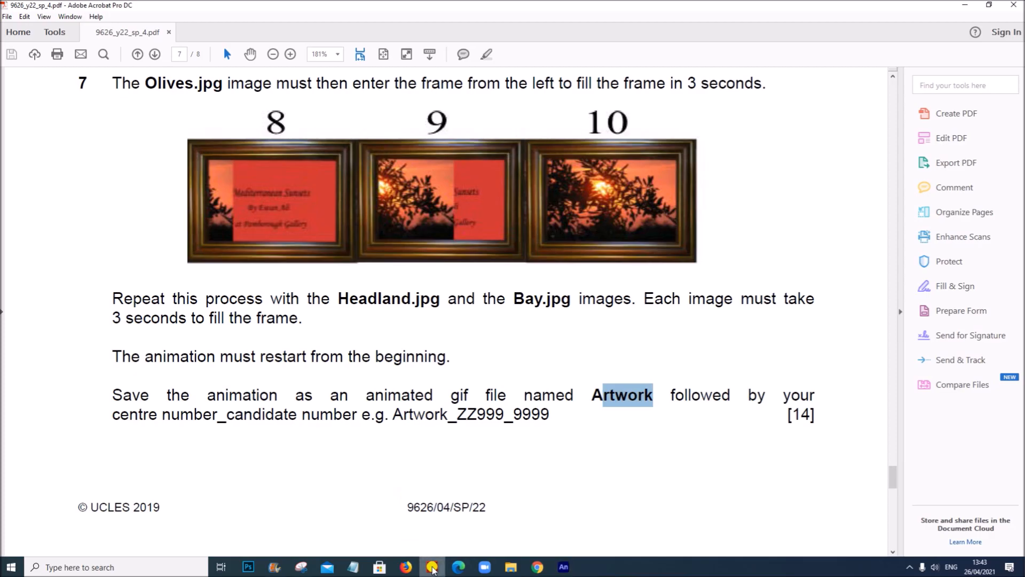
scroll(466, 468, down, 10)
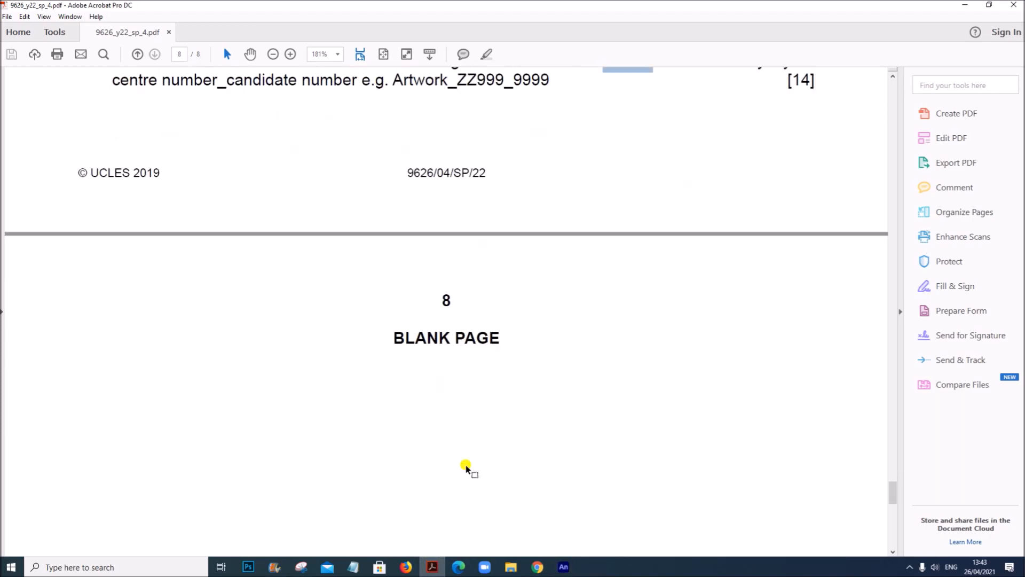
scroll(466, 468, up, 6)
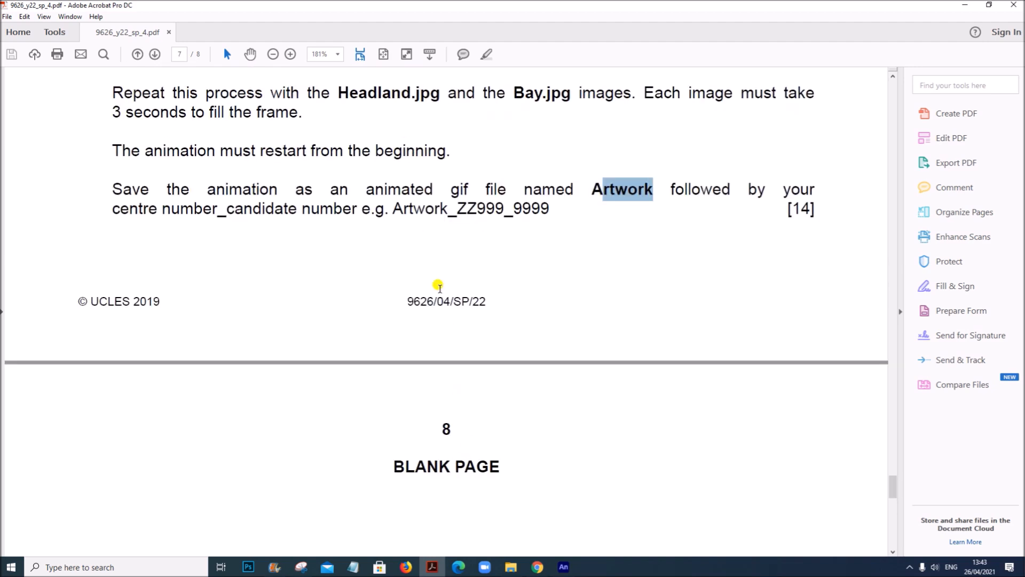
scroll(453, 373, down, 6)
scroll(453, 373, up, 7)
scroll(505, 370, up, 8)
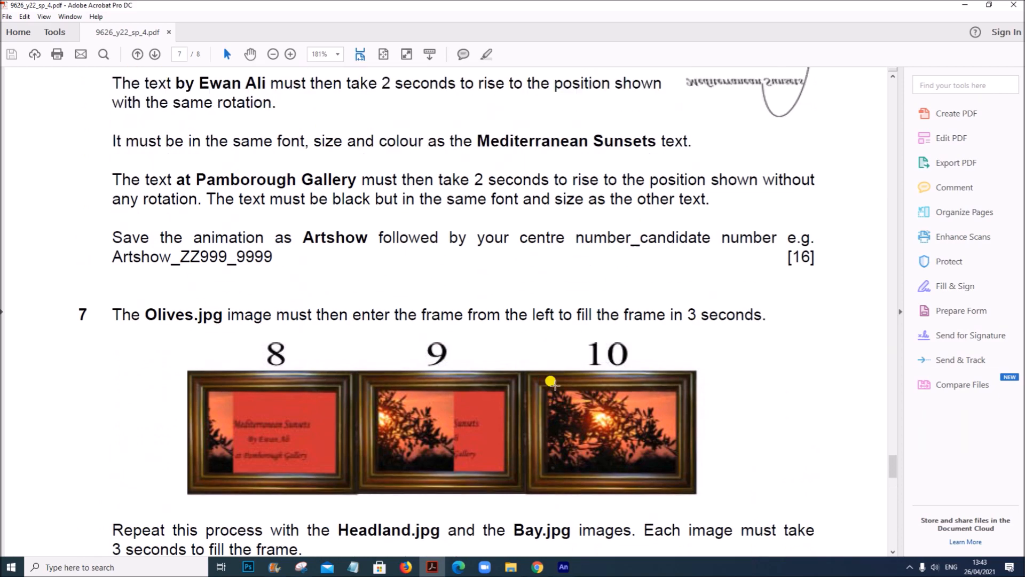
scroll(618, 350, up, 6)
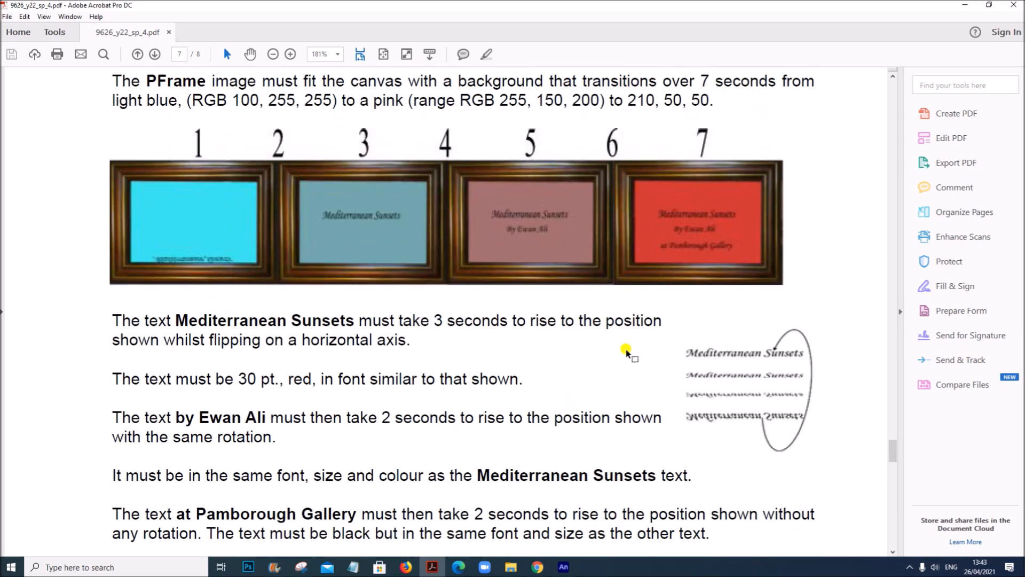
scroll(622, 348, down, 10)
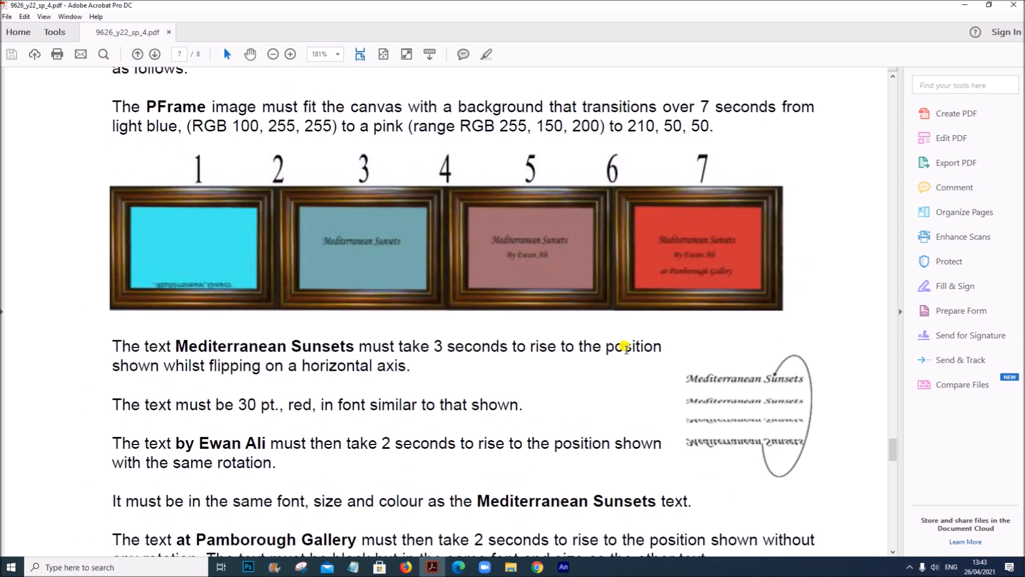
scroll(622, 351, down, 3)
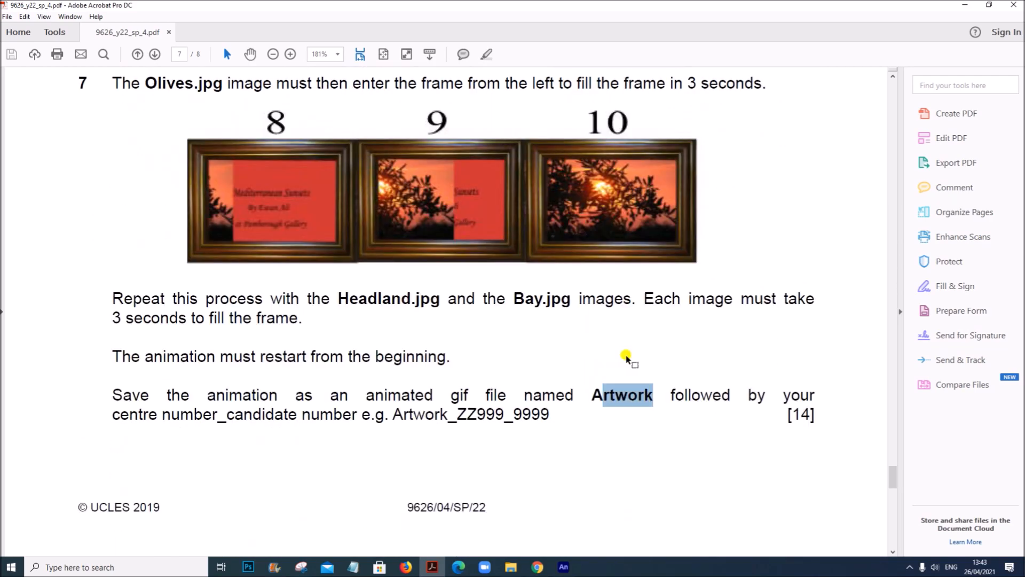